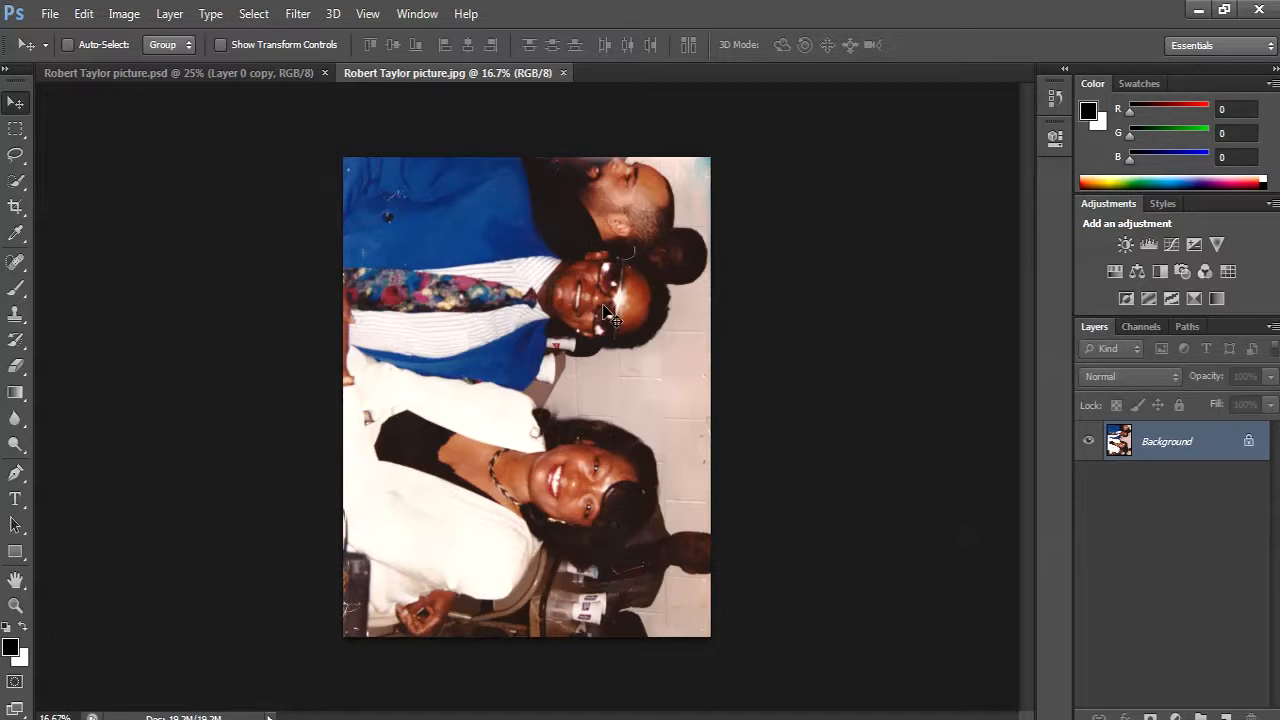
- Close the cut-out PSD document and convert the JPG's Background into a regular layer named Layer 0
{"action": "left_click", "coordinate": [168, 74]}
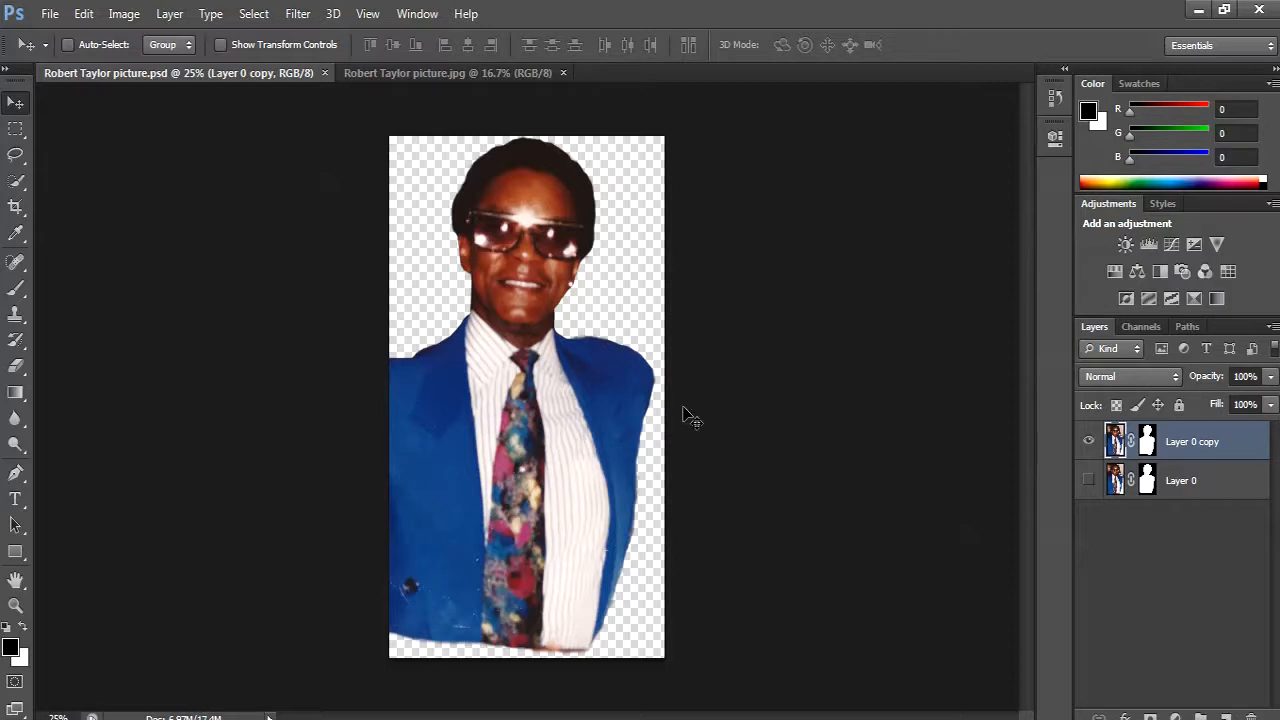
{"action": "left_click", "coordinate": [324, 73]}
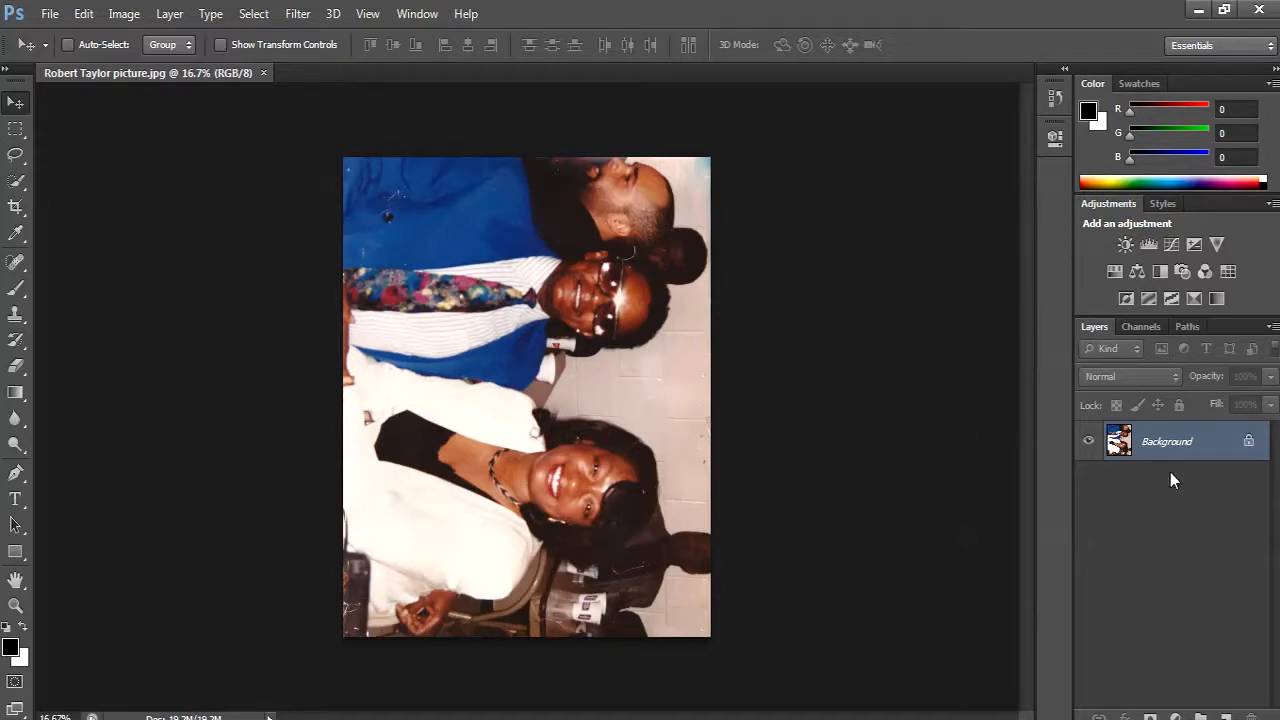
{"action": "double_click", "coordinate": [1248, 446]}
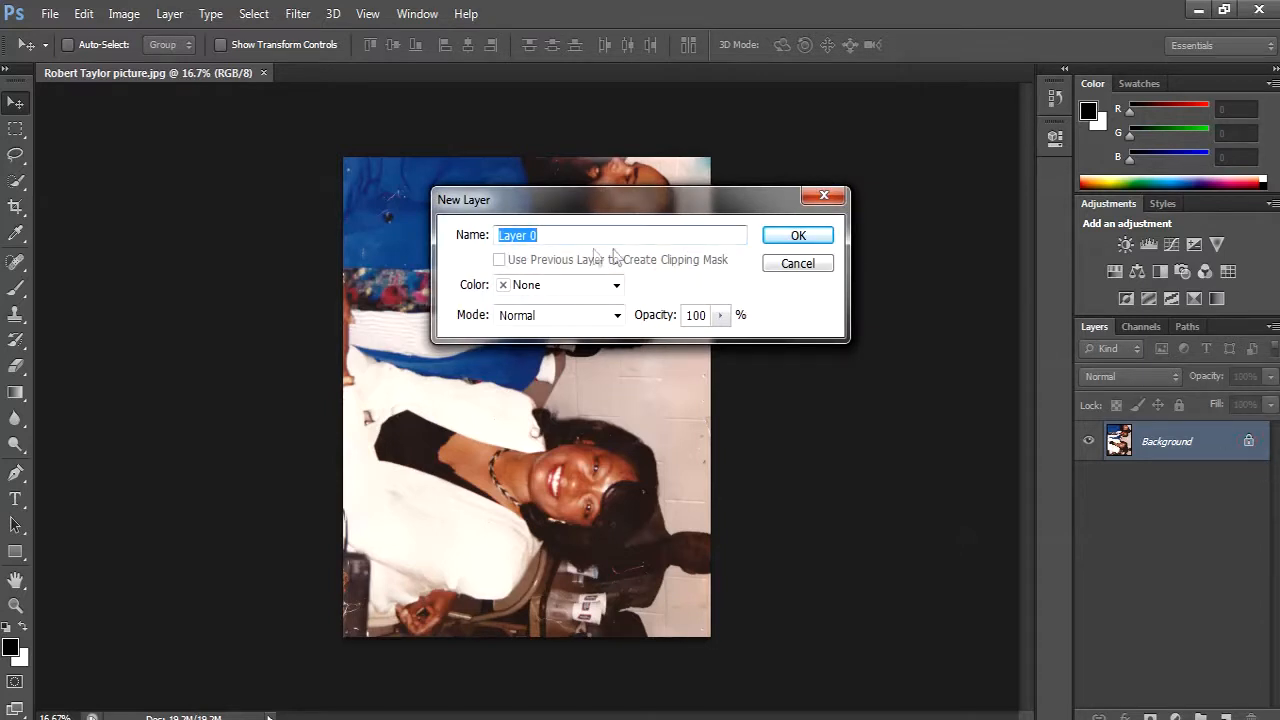
{"action": "left_click", "coordinate": [801, 238]}
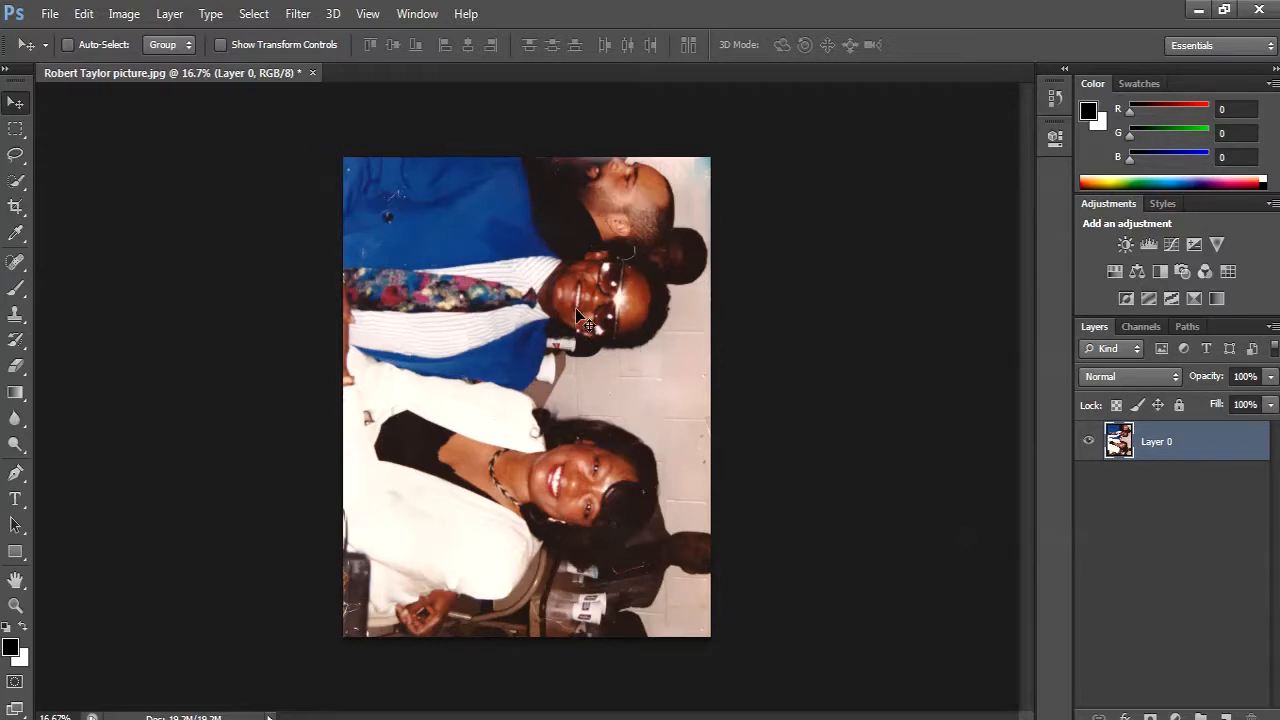
- Rotate the photo layer 90° counterclockwise so the people stand upright
{"action": "left_click", "coordinate": [85, 18]}
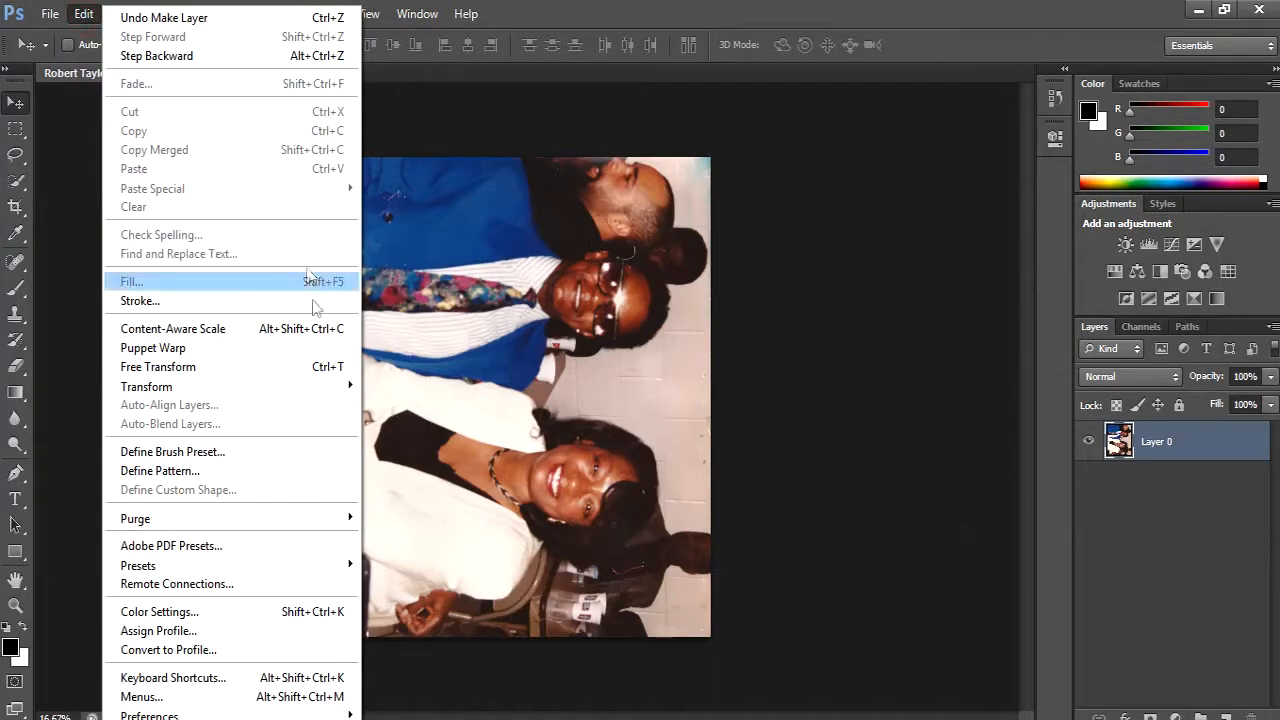
{"action": "mouse_move", "coordinate": [340, 399]}
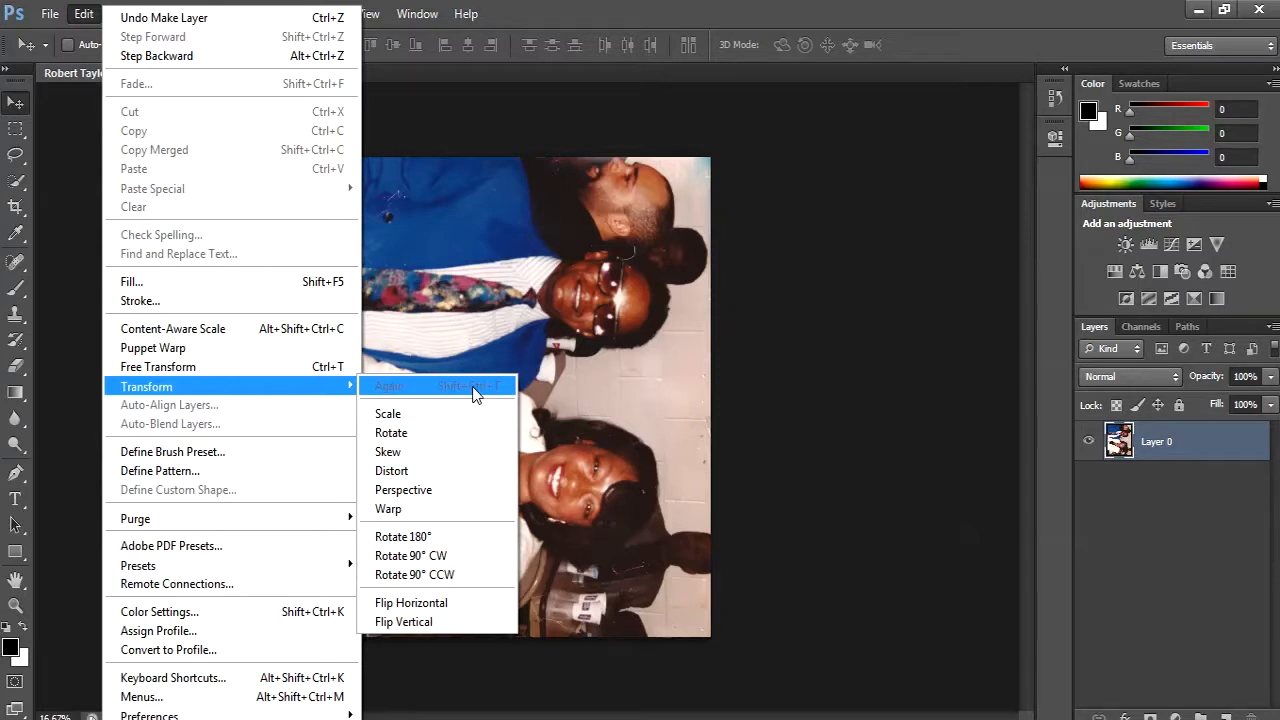
{"action": "left_click", "coordinate": [449, 572]}
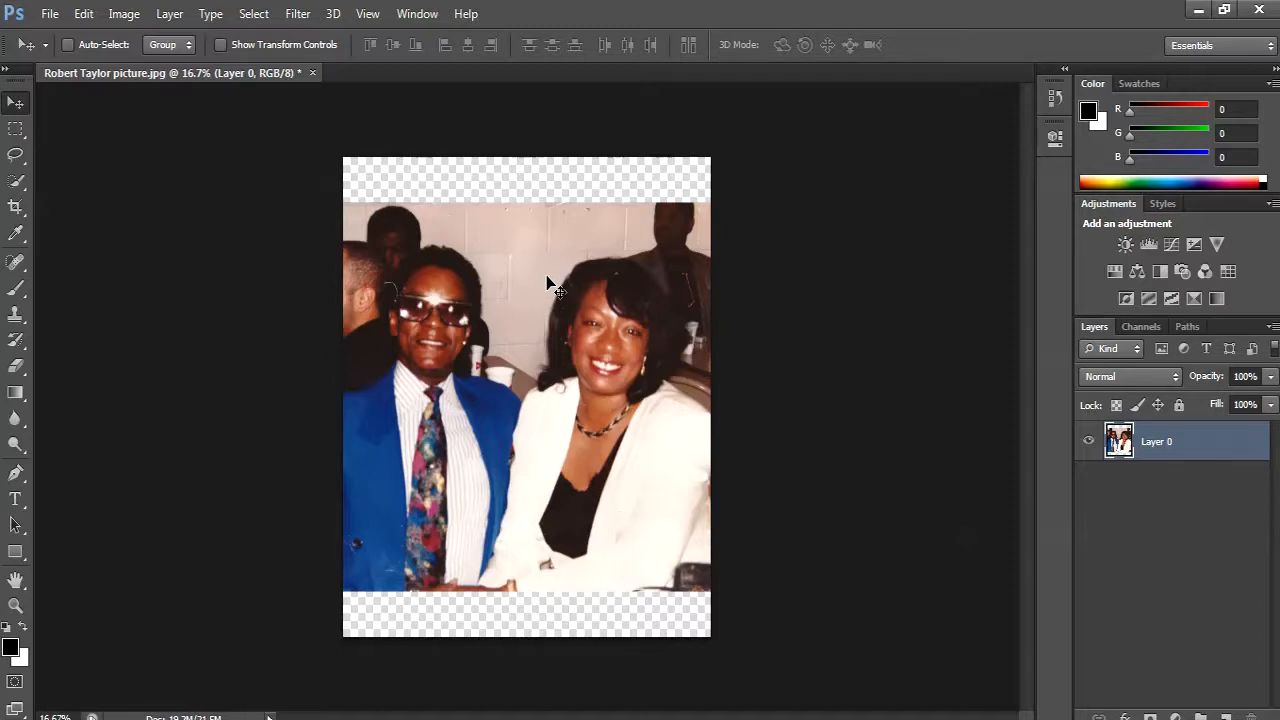
- Examine the rotated photo up close and as a whole for scratches and dust specks around both people
{"action": "left_click", "coordinate": [19, 606]}
{"action": "left_click_drag", "start_coordinate": [426, 310], "coordinate": [426, 310]}
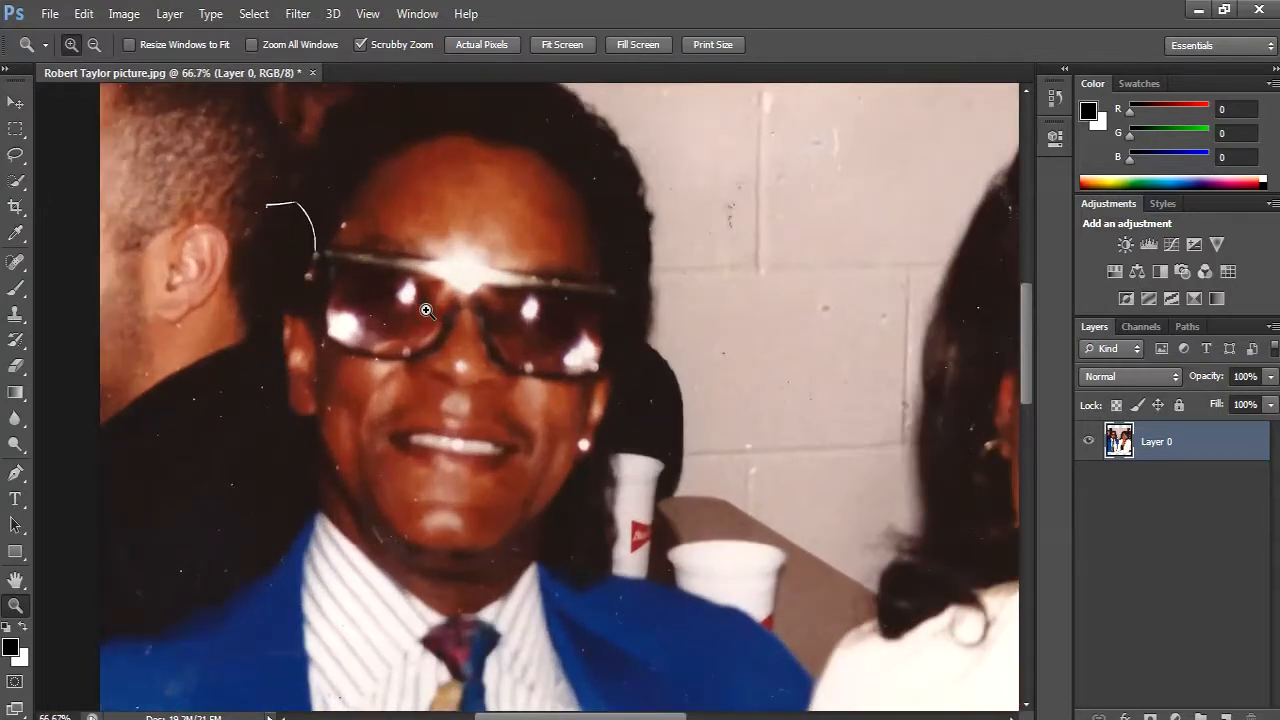
{"action": "right_click", "coordinate": [426, 310]}
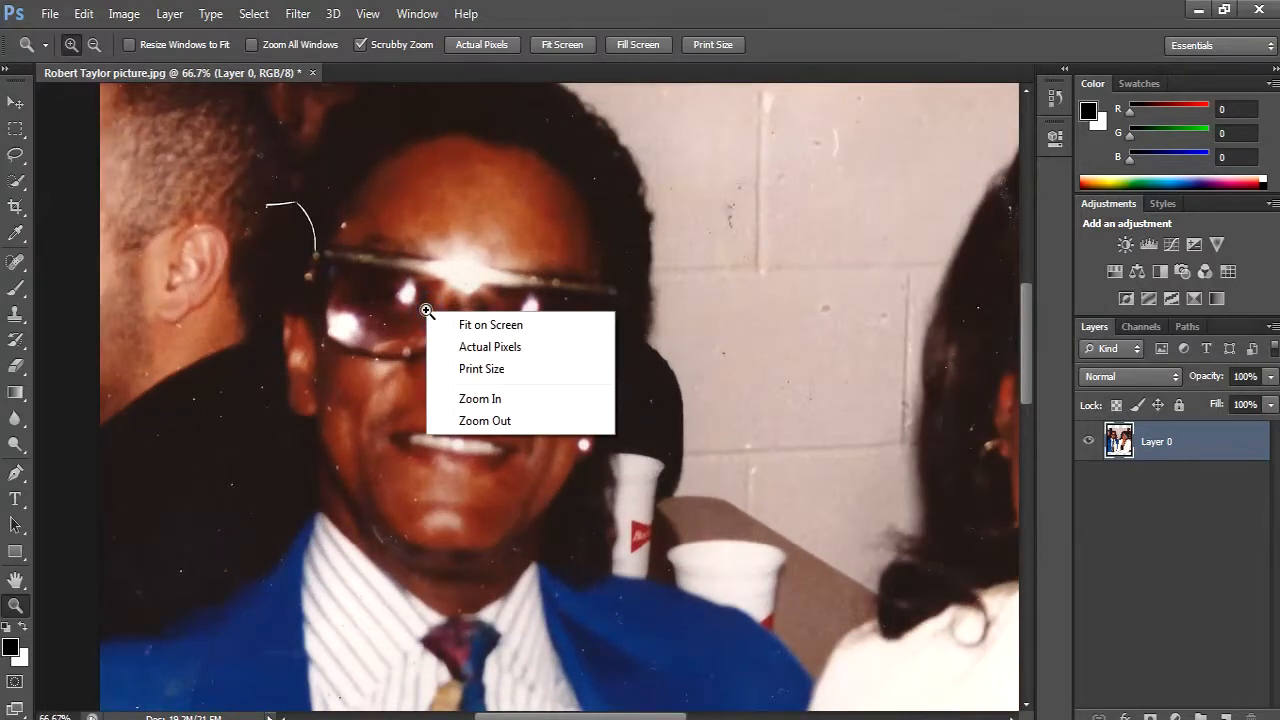
{"action": "left_click", "coordinate": [491, 324]}
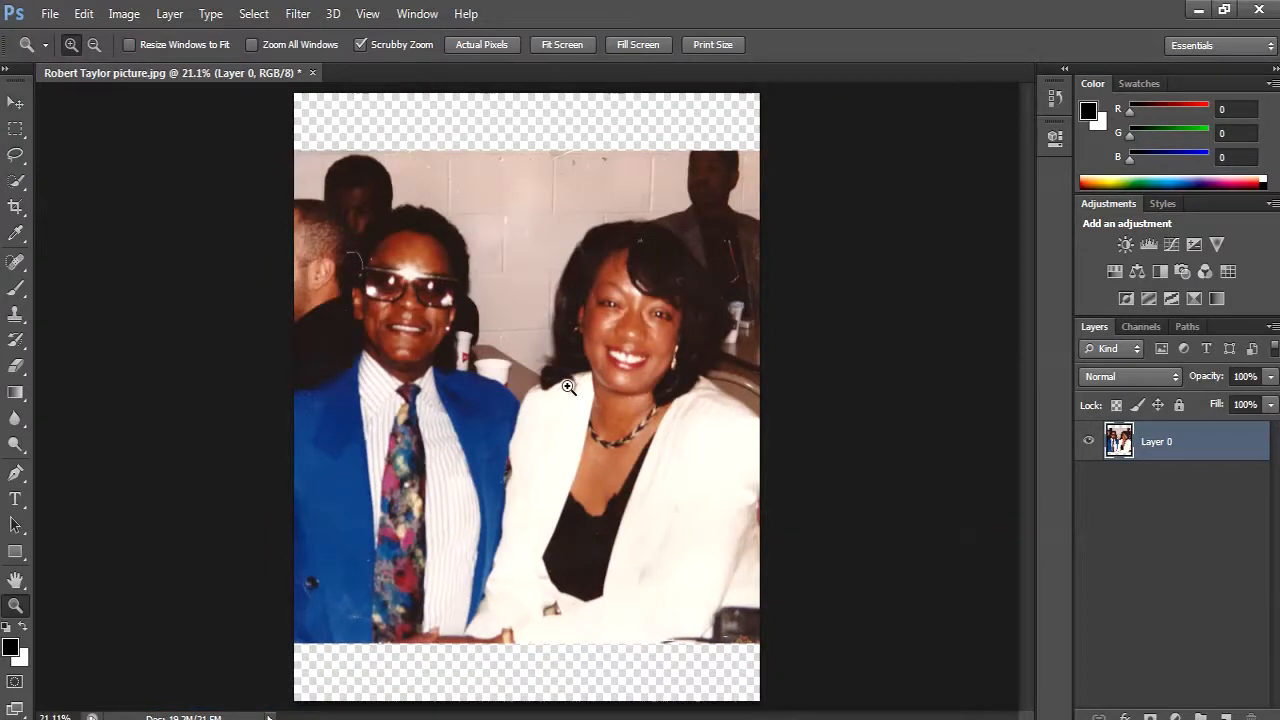
{"action": "left_click", "coordinate": [16, 104]}
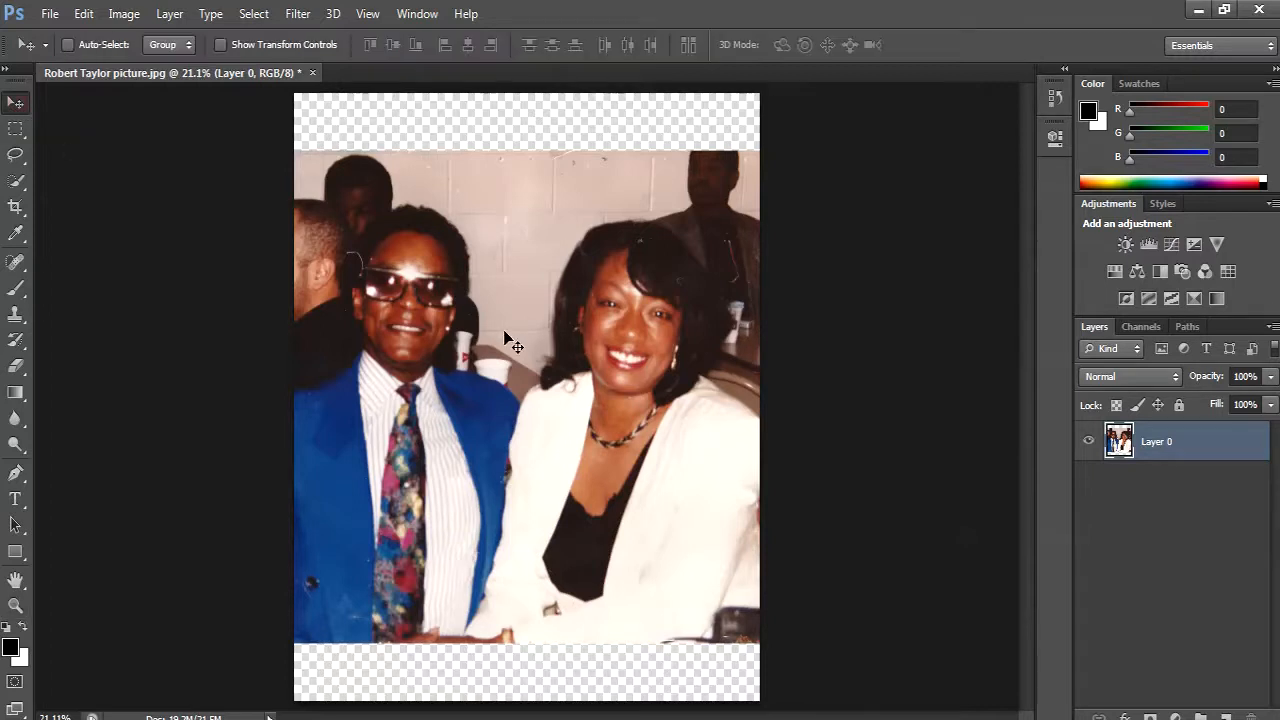
{"action": "scroll", "coordinate": [501, 328], "scroll_direction": "up", "scroll_amount": 13}
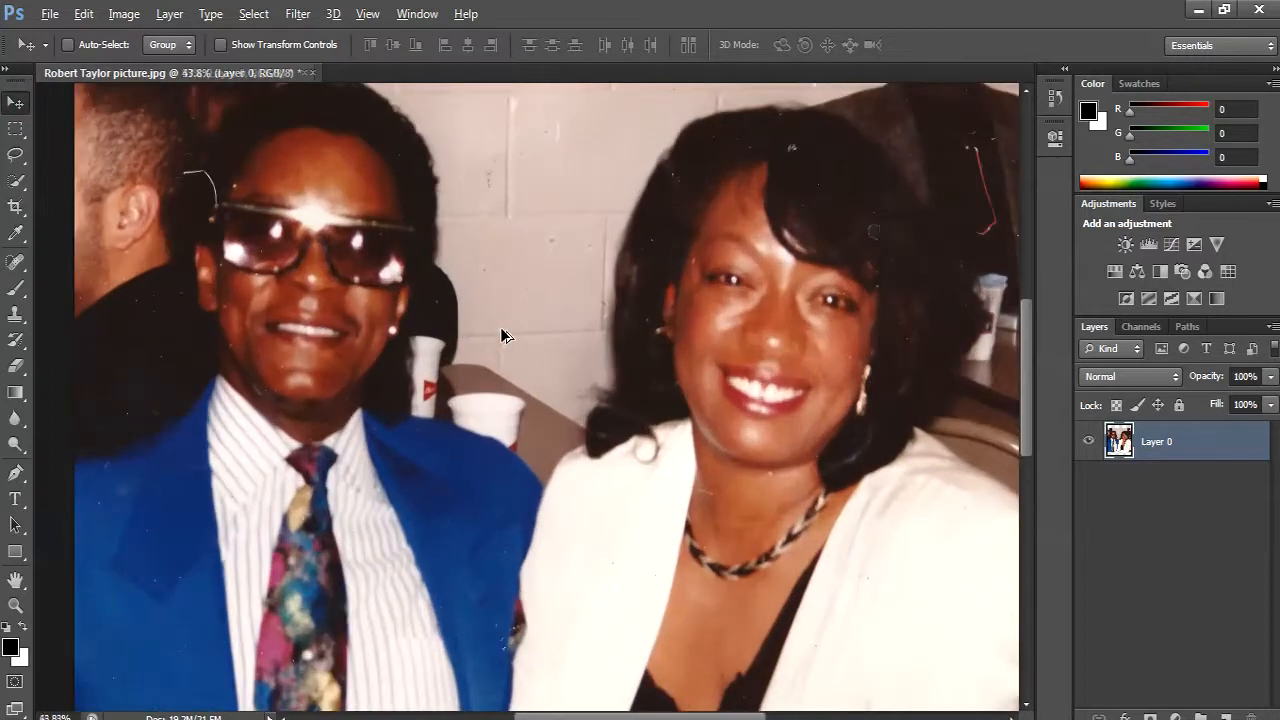
{"action": "scroll", "coordinate": [501, 328], "scroll_direction": "down", "scroll_amount": 5}
{"action": "scroll", "coordinate": [501, 329], "scroll_direction": "down", "scroll_amount": 5}
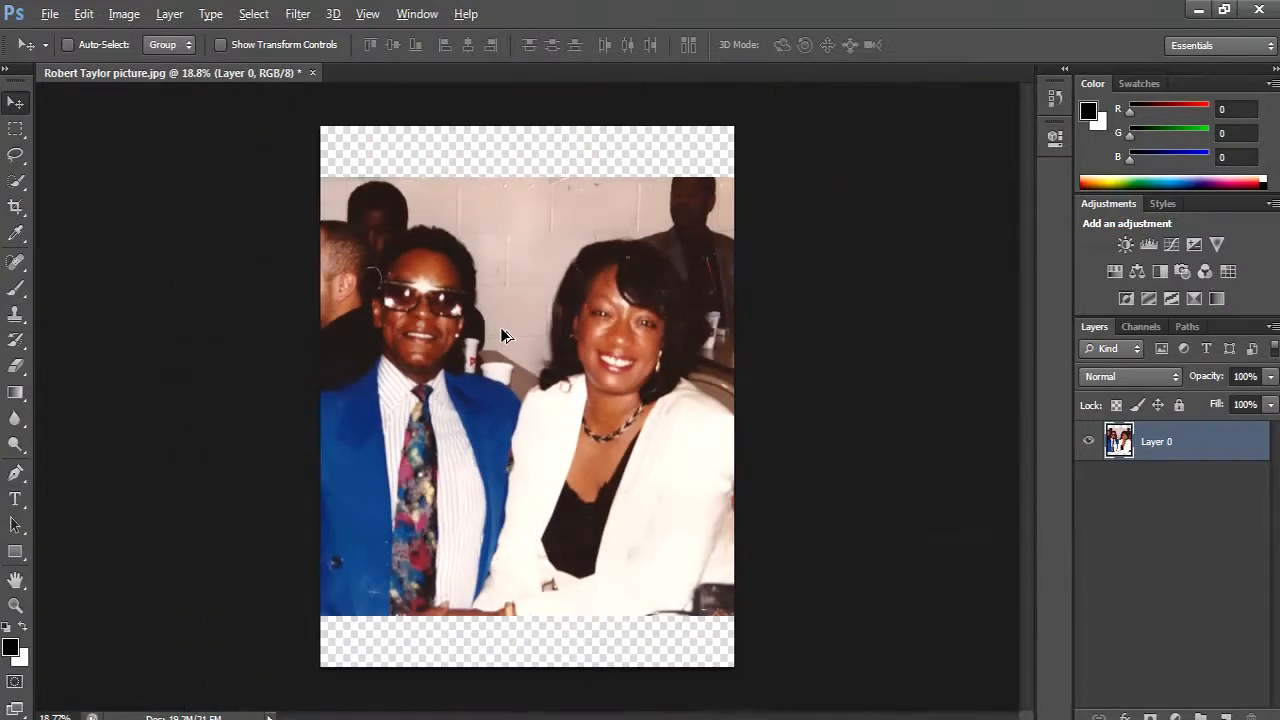
{"action": "scroll", "coordinate": [501, 329], "scroll_direction": "up", "scroll_amount": 2}
{"action": "scroll", "coordinate": [501, 334], "scroll_direction": "up", "scroll_amount": 5}
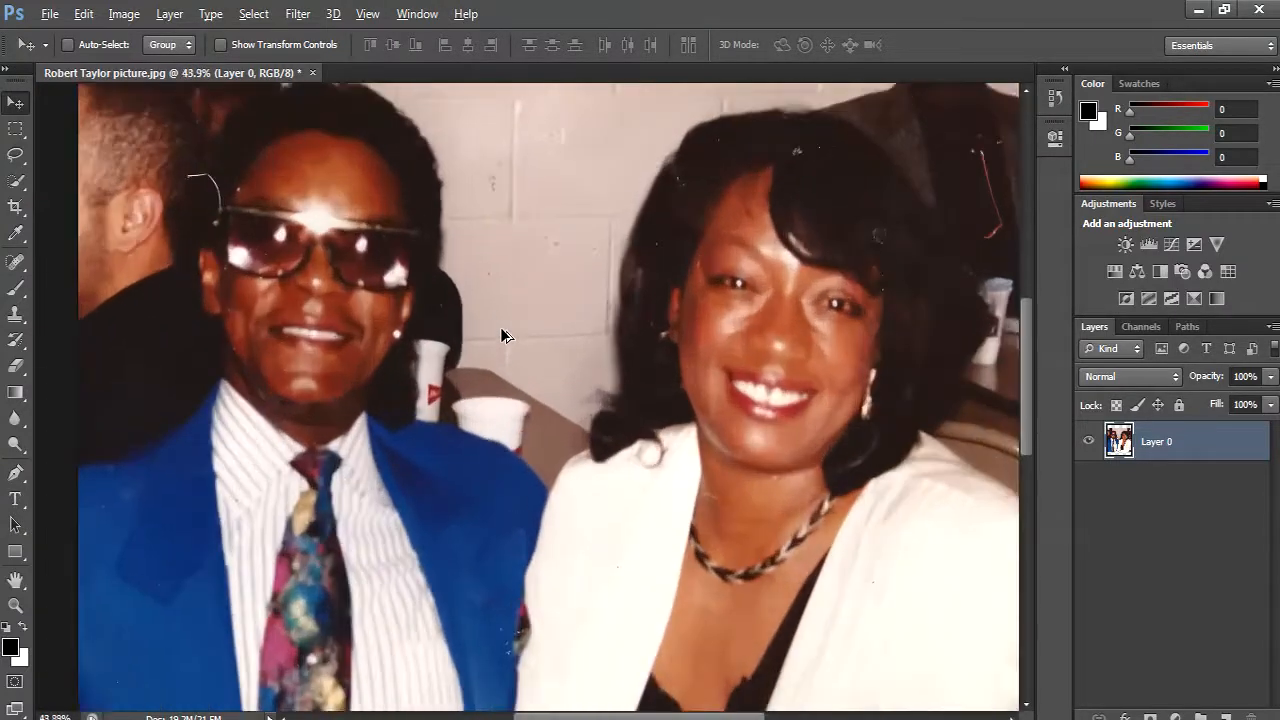
{"action": "scroll", "coordinate": [503, 335], "scroll_direction": "down", "scroll_amount": 5}
{"action": "scroll", "coordinate": [502, 335], "scroll_direction": "down", "scroll_amount": 3}
{"action": "scroll", "coordinate": [502, 335], "scroll_direction": "up", "scroll_amount": 5}
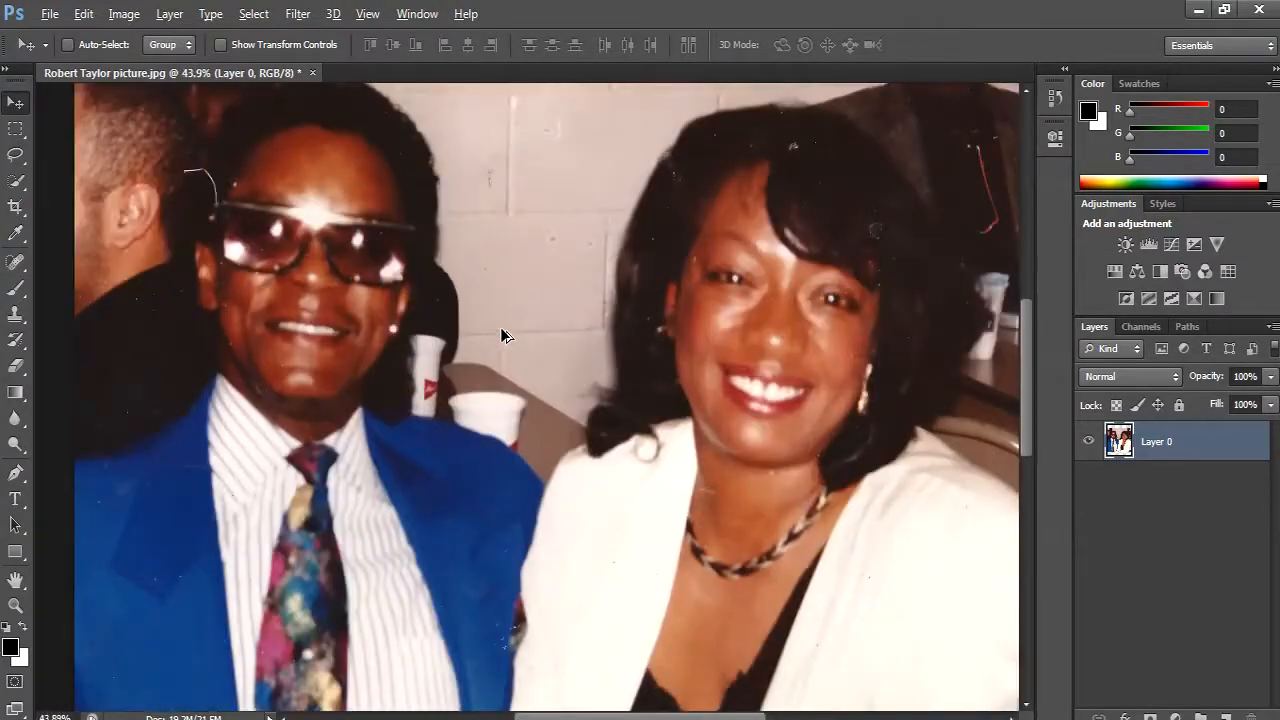
{"action": "scroll", "coordinate": [502, 335], "scroll_direction": "down", "scroll_amount": 4}
{"action": "scroll", "coordinate": [502, 335], "scroll_direction": "down", "scroll_amount": 1}
{"action": "scroll", "coordinate": [502, 335], "scroll_direction": "up", "scroll_amount": 3}
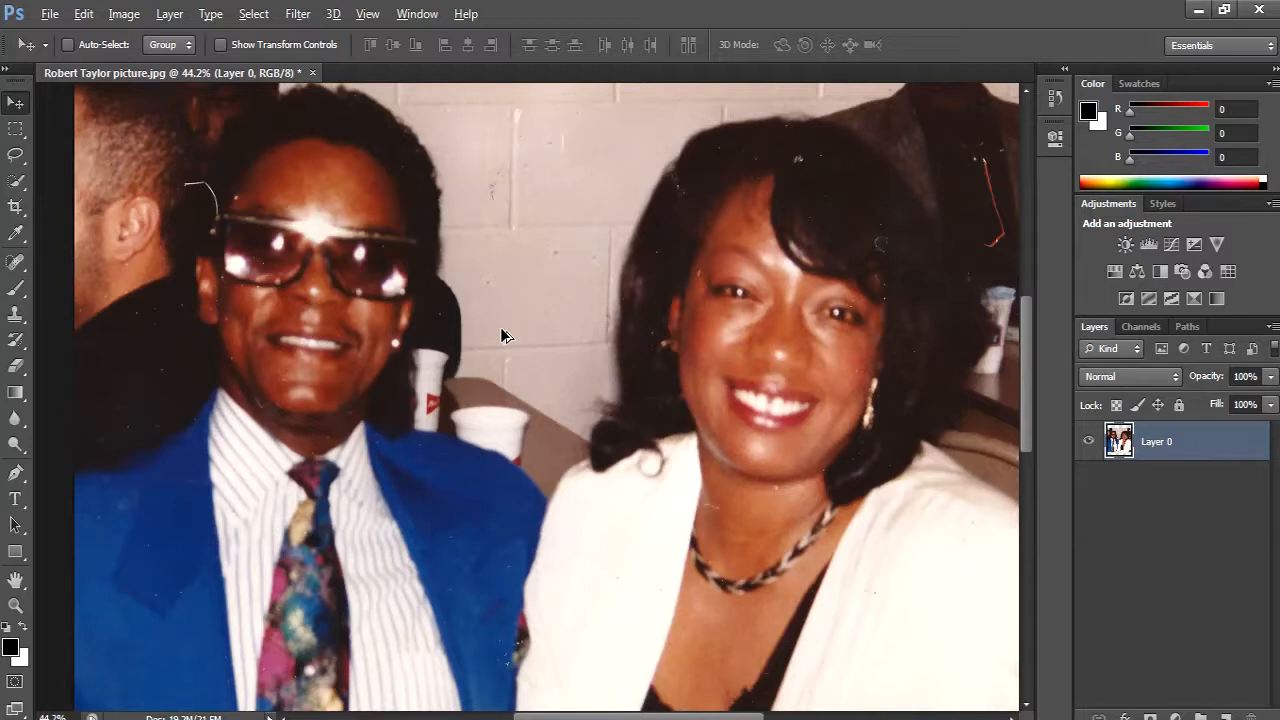
{"action": "scroll", "coordinate": [501, 334], "scroll_direction": "up", "scroll_amount": 1}
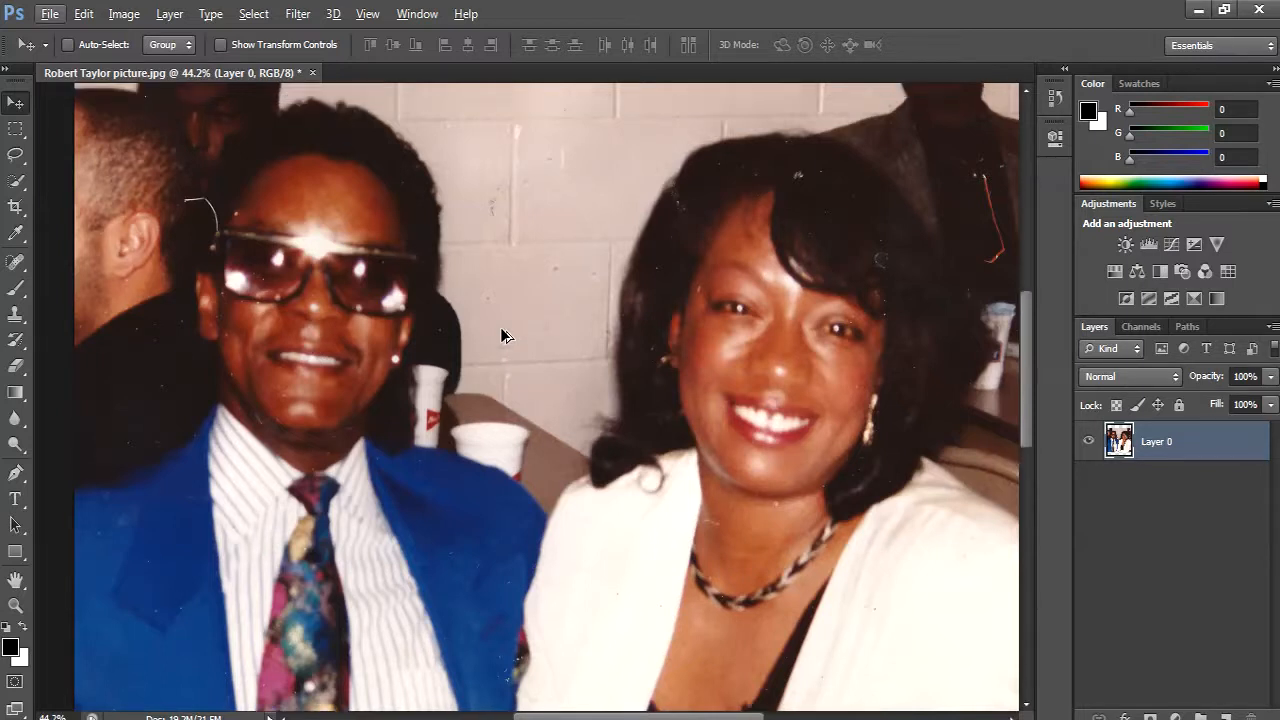
{"action": "mouse_move", "coordinate": [502, 352]}
{"action": "left_mouse_down"}
{"action": "mouse_move", "coordinate": [731, 371]}
{"action": "mouse_move", "coordinate": [320, 343]}
{"action": "mouse_move", "coordinate": [618, 347]}
{"action": "mouse_move", "coordinate": [343, 343]}
{"action": "mouse_move", "coordinate": [574, 347]}
{"action": "mouse_move", "coordinate": [437, 322]}
{"action": "mouse_move", "coordinate": [560, 338]}
{"action": "mouse_move", "coordinate": [475, 332]}
{"action": "mouse_move", "coordinate": [486, 337]}
{"action": "left_mouse_up"}
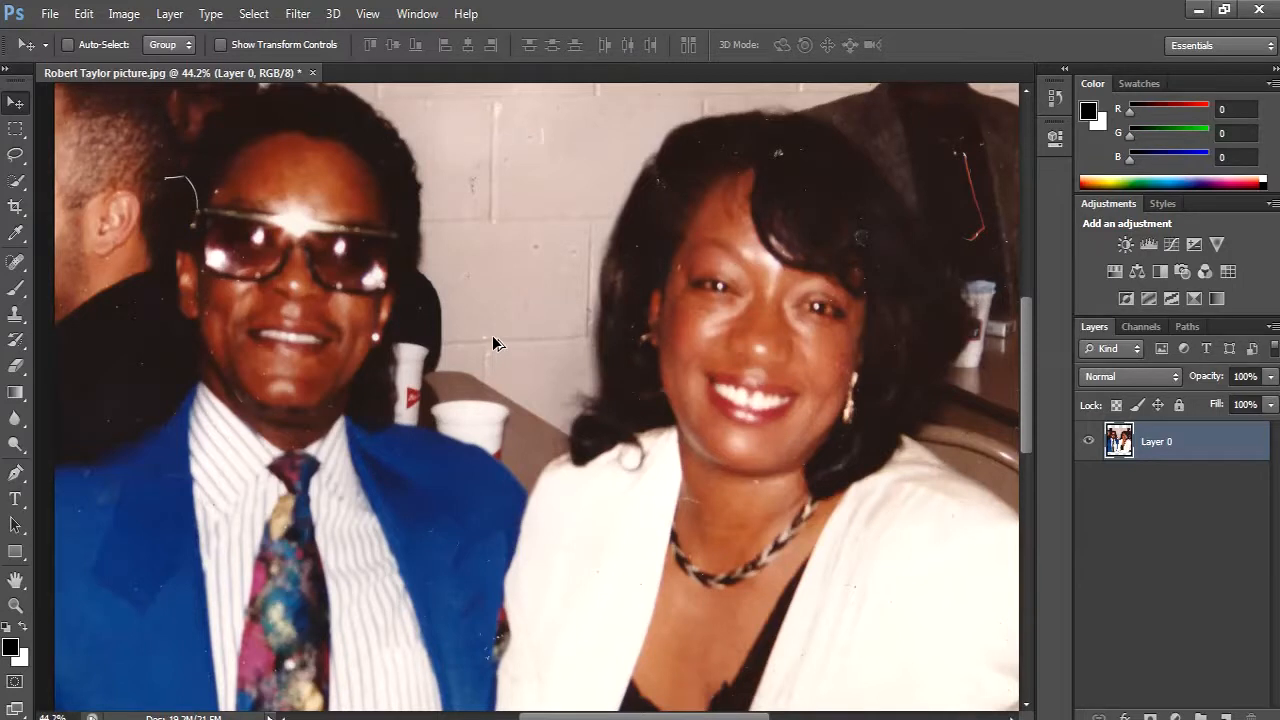
{"action": "left_click_drag", "start_coordinate": [421, 362], "coordinate": [449, 366]}
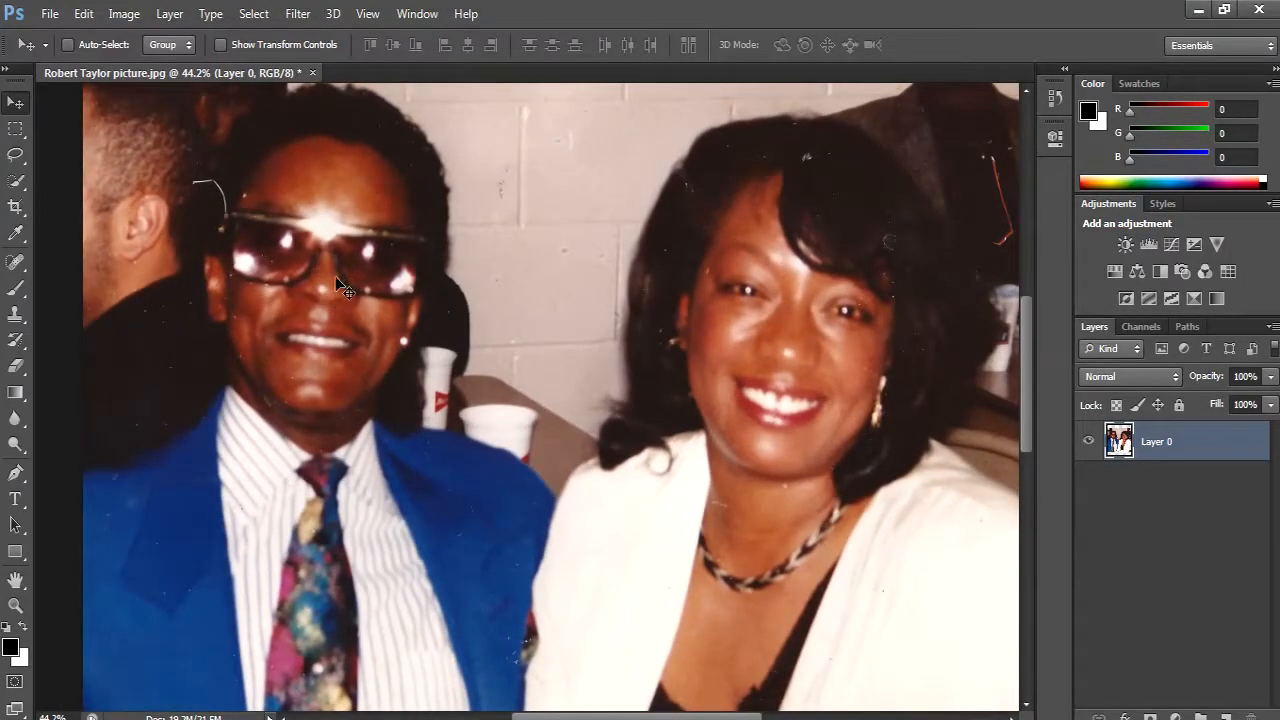
- Remove the curved white scratch beside the sunglasses with the Spot Healing Brush in Content-Aware mode at size 19
{"action": "scroll", "coordinate": [281, 193], "scroll_direction": "up", "scroll_amount": 5}
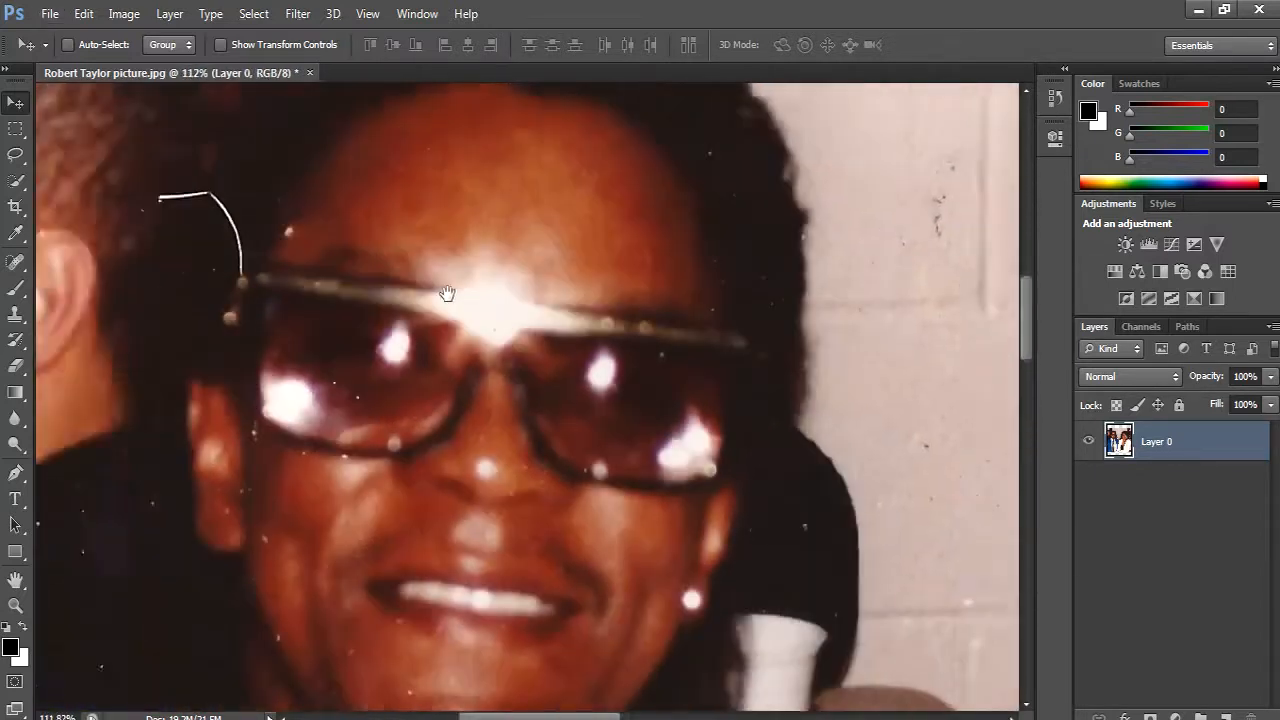
{"action": "left_click_drag", "start_coordinate": [447, 293], "coordinate": [483, 347]}
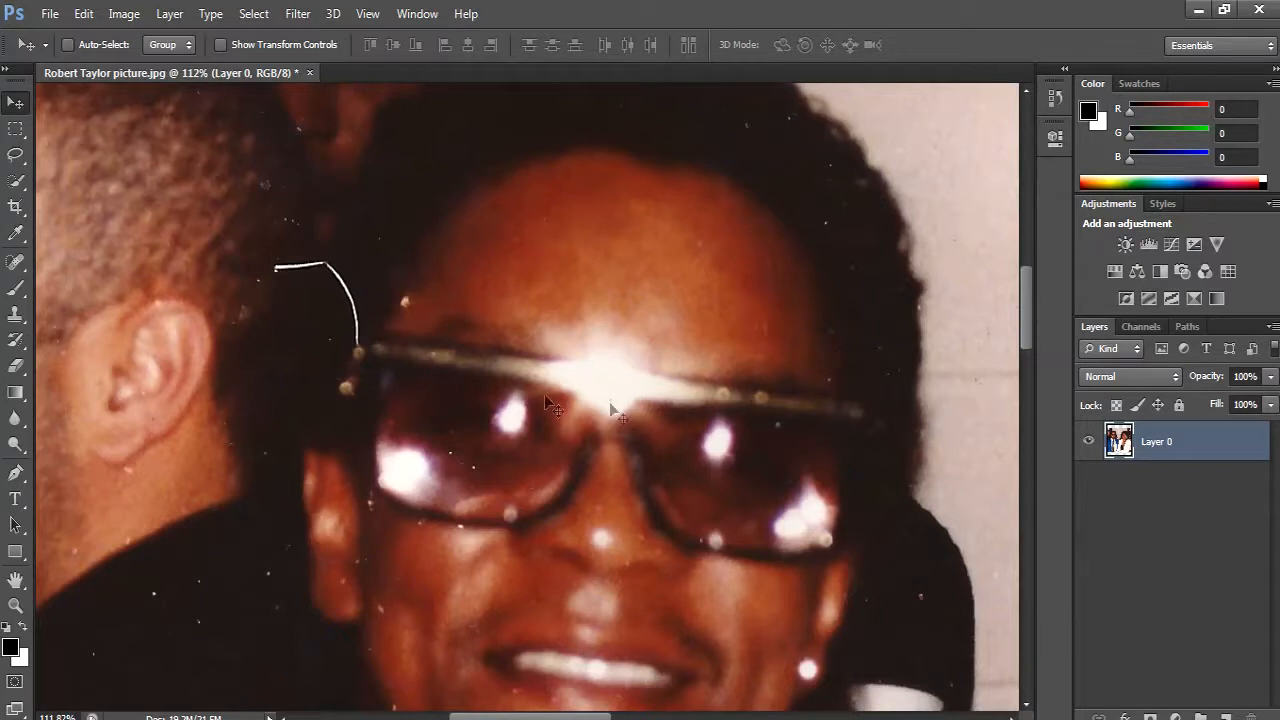
{"action": "left_click", "coordinate": [24, 318]}
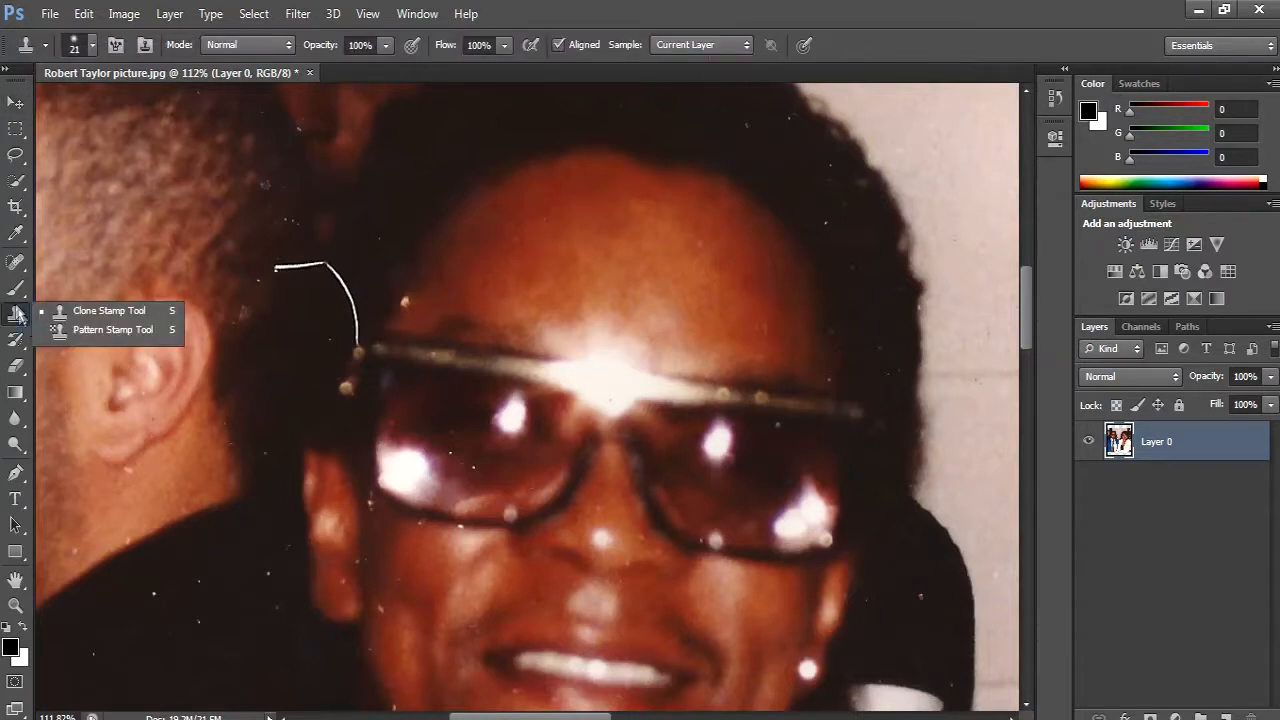
{"action": "left_click", "coordinate": [15, 290]}
{"action": "left_click", "coordinate": [14, 263]}
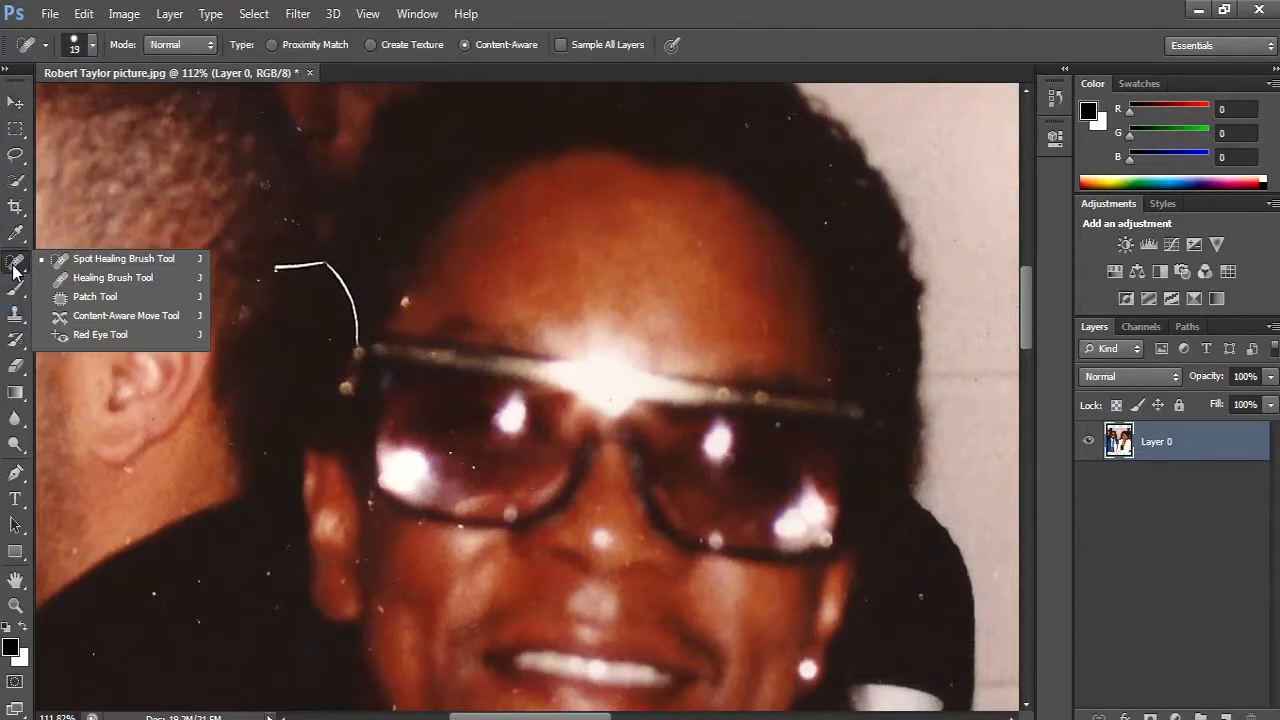
{"action": "left_click", "coordinate": [107, 262]}
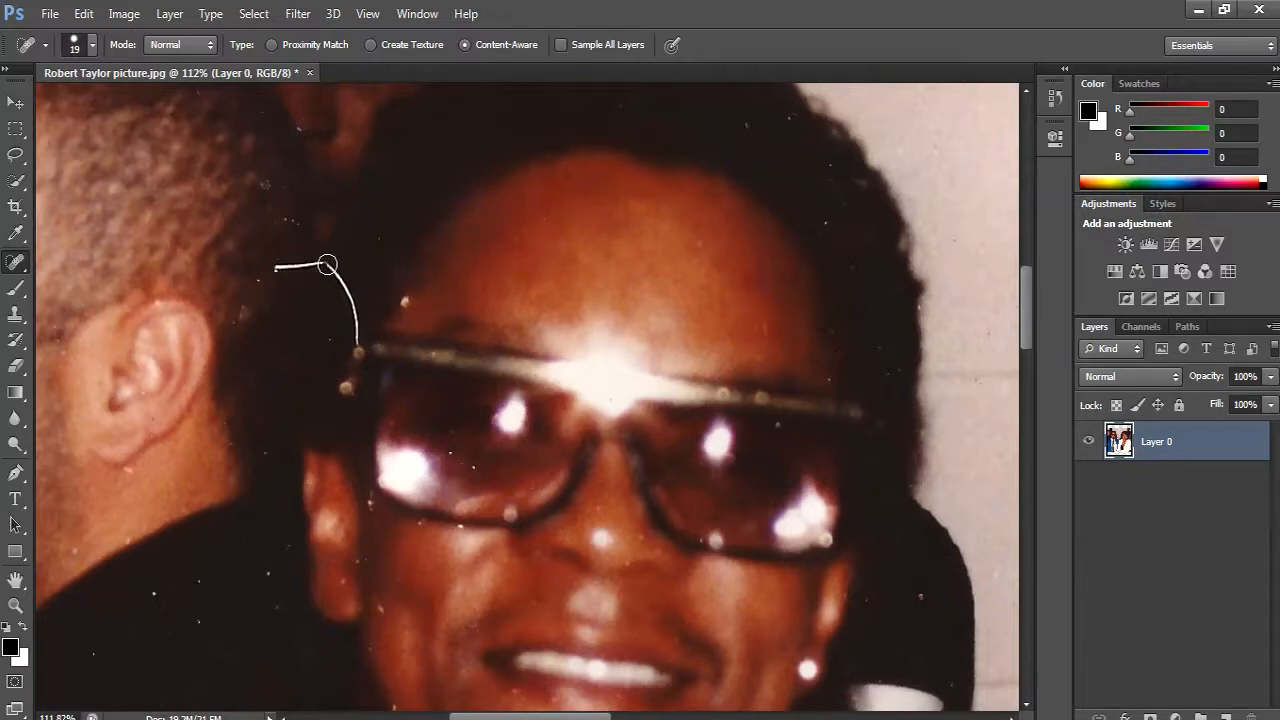
{"action": "left_click_drag", "start_coordinate": [327, 264], "coordinate": [354, 339]}
{"action": "left_click_drag", "start_coordinate": [340, 265], "coordinate": [275, 267]}
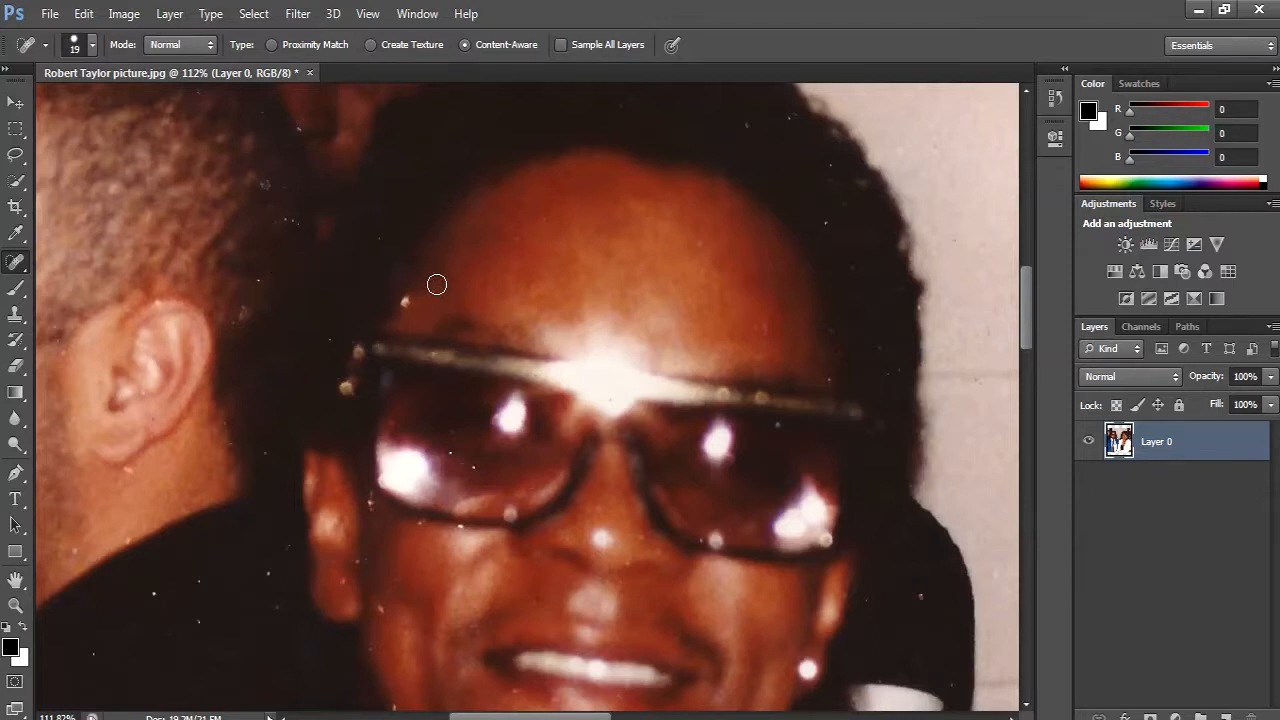
- Heal the light spot at the temple above the sunglasses and the scratch along the man's jawline
{"action": "scroll", "coordinate": [436, 285], "scroll_direction": "up", "scroll_amount": 3}
{"action": "left_click", "coordinate": [405, 364]}
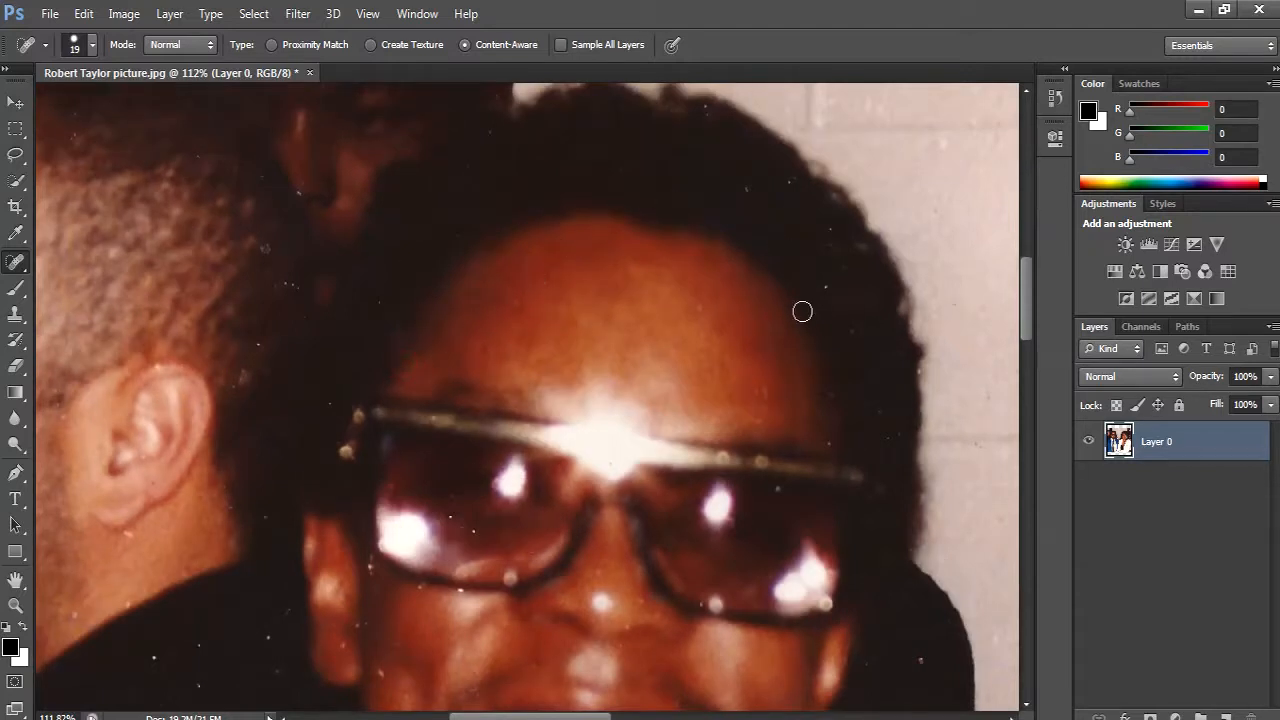
{"action": "scroll", "coordinate": [814, 314], "scroll_direction": "down", "scroll_amount": 10}
{"action": "scroll", "coordinate": [817, 318], "scroll_direction": "down", "scroll_amount": 4}
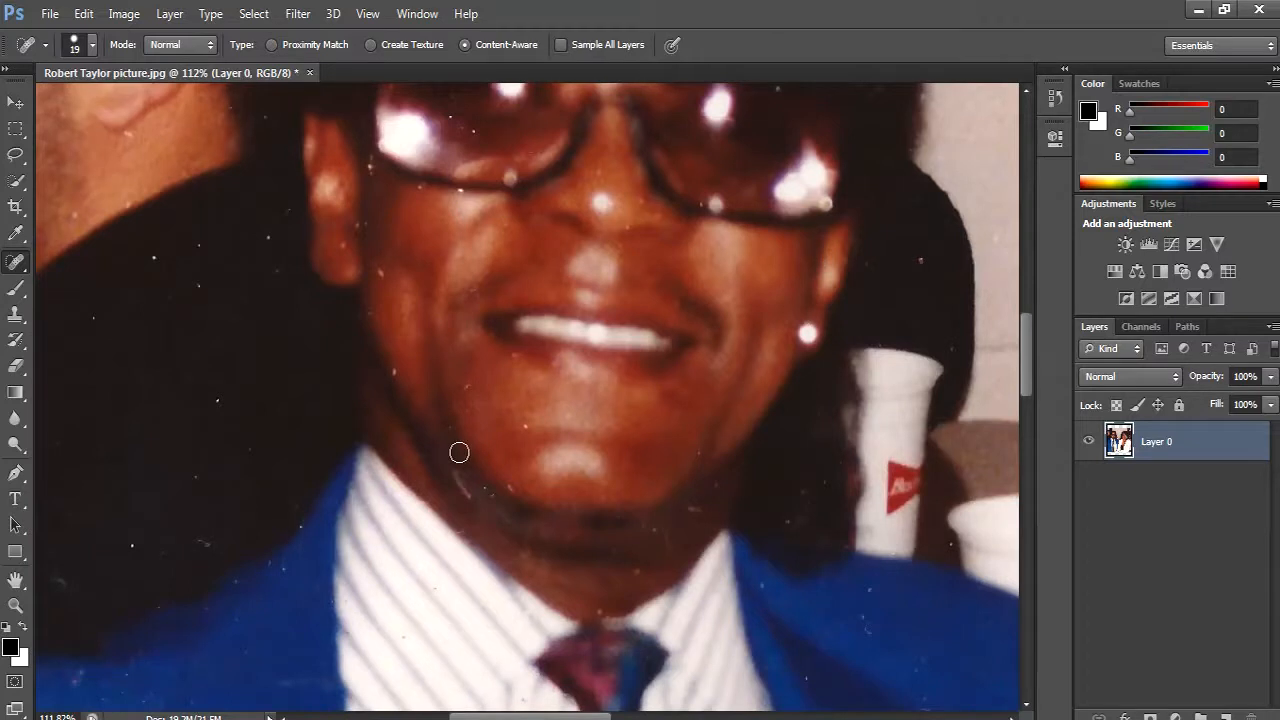
{"action": "left_click_drag", "start_coordinate": [457, 476], "coordinate": [476, 504]}
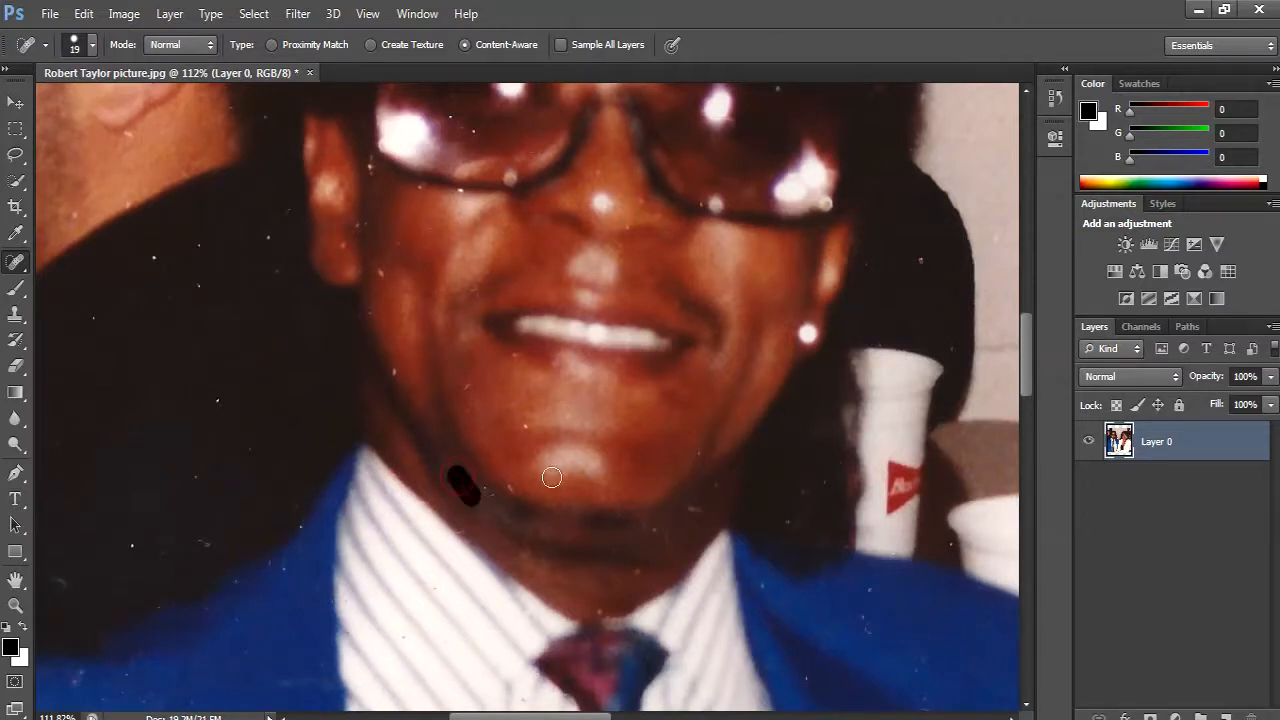
- Heal the faint horizontal scratch on the blue jacket's lapel next to the striped shirt
{"action": "scroll", "coordinate": [620, 456], "scroll_direction": "down", "scroll_amount": 5}
{"action": "scroll", "coordinate": [647, 456], "scroll_direction": "down", "scroll_amount": 4}
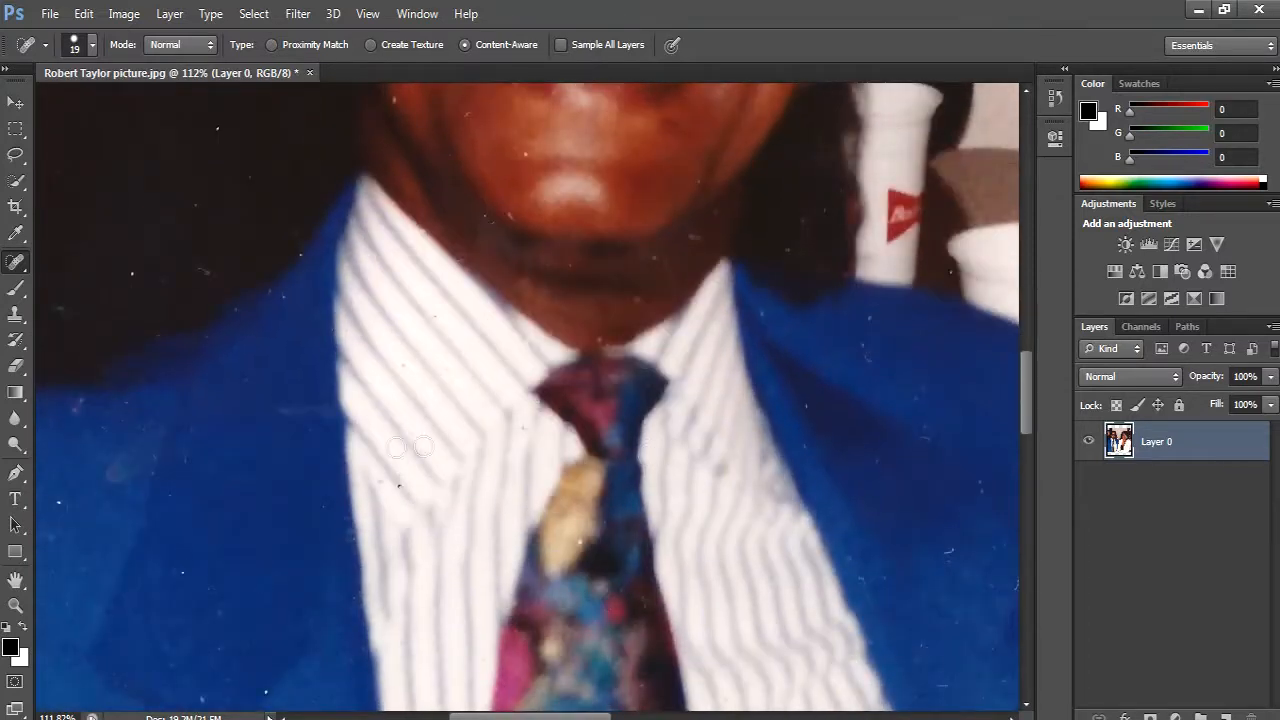
{"action": "left_click_drag", "start_coordinate": [324, 414], "coordinate": [282, 412]}
- Try out larger and smaller sizes for the Spot Healing Brush
{"action": "key", "text": "bracketright"}
{"action": "key", "text": "bracketright"}
{"action": "key", "text": "bracketright"}
{"action": "key", "text": "bracketright"}
{"action": "key", "text": "bracketright"}
{"action": "key", "text": "bracketright"}
{"action": "key", "text": "bracketright"}
{"action": "key", "text": "bracketleft"}
{"action": "key", "text": "bracketleft"}
{"action": "key", "text": "bracketleft"}
{"action": "key", "text": "bracketleft"}
{"action": "key", "text": "bracketleft"}
{"action": "key", "text": "bracketleft"}
{"action": "key", "text": "bracketleft"}
{"action": "key", "text": "bracketright"}
{"action": "key", "text": "bracketright"}
{"action": "key", "text": "bracketright"}
{"action": "key", "text": "bracketright"}
{"action": "key", "text": "bracketright"}
{"action": "key", "text": "bracketright"}
{"action": "key", "text": "bracketleft"}
{"action": "key", "text": "bracketleft"}
{"action": "key", "text": "bracketleft"}
{"action": "key", "text": "bracketleft"}
{"action": "key", "text": "bracketleft"}
{"action": "key", "text": "bracketright"}
{"action": "key", "text": "bracketright"}
{"action": "key", "text": "bracketright"}
{"action": "key", "text": "bracketright"}
{"action": "key", "text": "bracketright"}
{"action": "key", "text": "bracketright"}
{"action": "key", "text": "bracketright"}
{"action": "key", "text": "bracketleft"}
{"action": "key", "text": "bracketleft"}
{"action": "key", "text": "bracketleft"}
{"action": "key", "text": "bracketleft"}
- Reduce the Spot Healing Brush to size 35 and heal the blemish on the shoulder of the blue jacket
{"action": "left_click_drag", "start_coordinate": [275, 442], "coordinate": [557, 428]}
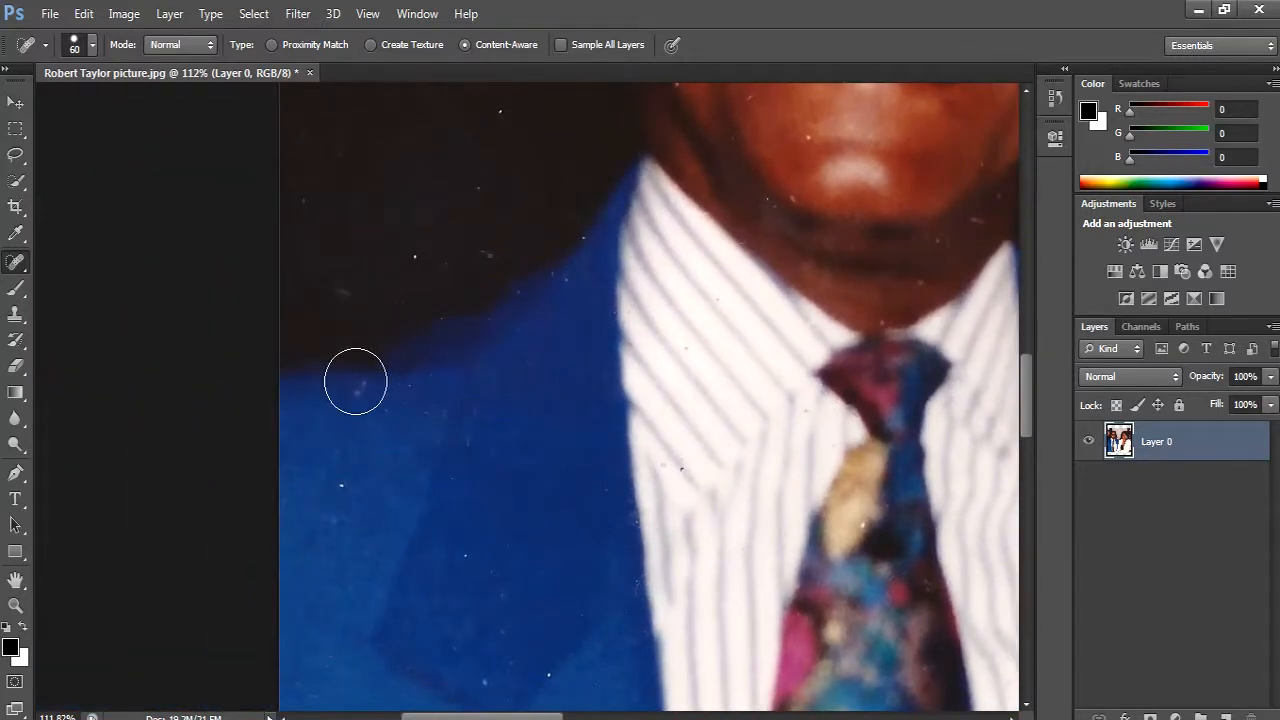
{"action": "key", "text": "bracketleft"}
{"action": "left_click", "coordinate": [357, 382]}
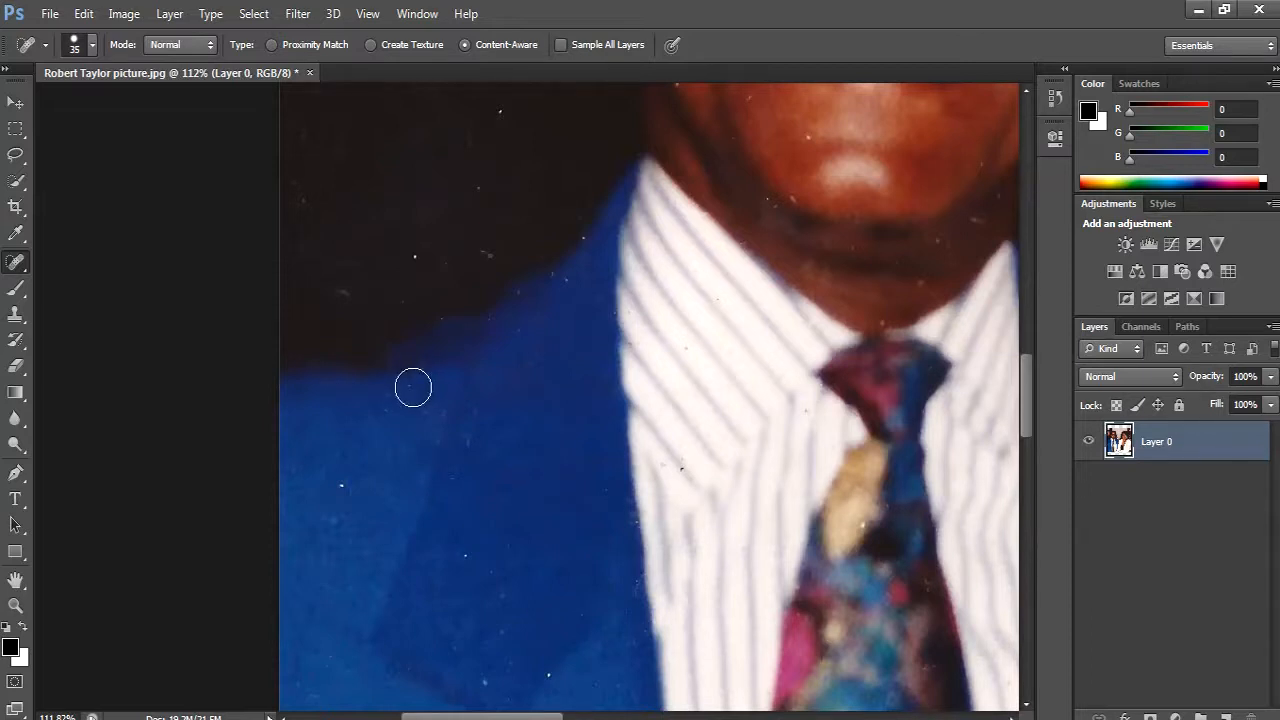
- Heal the specks on the lower blue jacket near the tie and beside the dark button with brush size 45
{"action": "scroll", "coordinate": [540, 449], "scroll_direction": "down", "scroll_amount": 5}
{"action": "scroll", "coordinate": [546, 449], "scroll_direction": "down", "scroll_amount": 10}
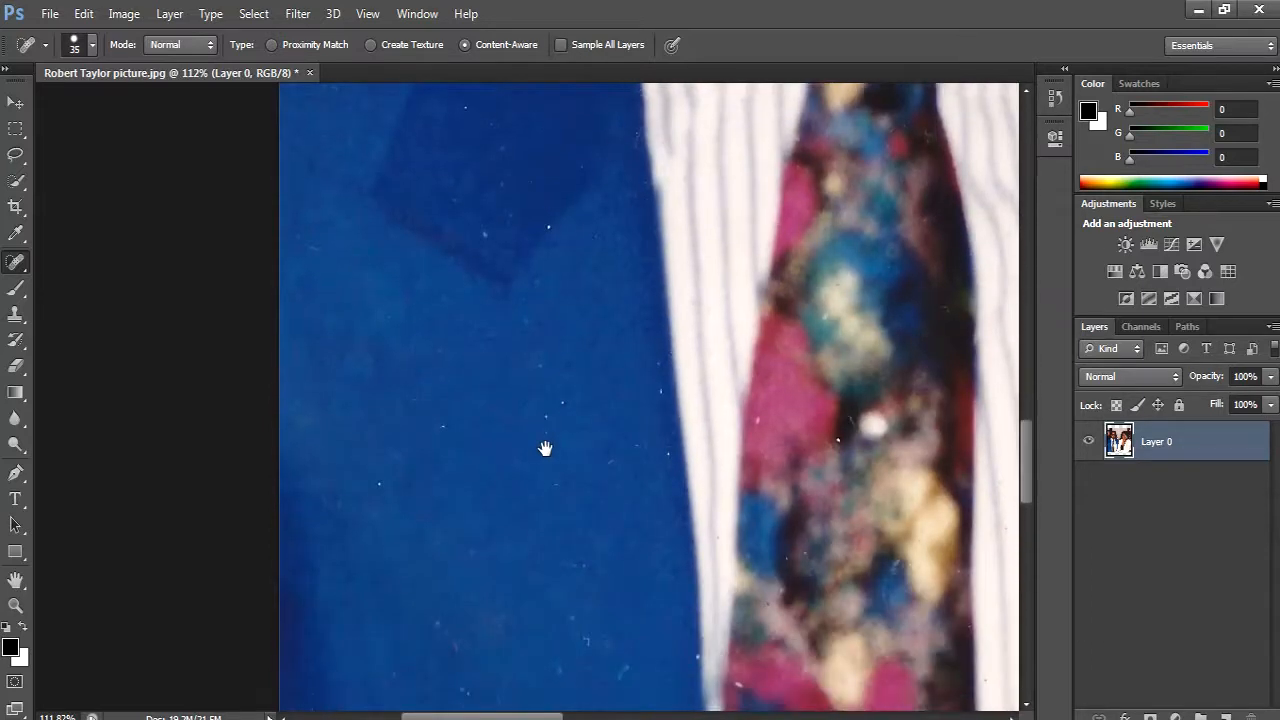
{"action": "scroll", "coordinate": [545, 449], "scroll_direction": "down", "scroll_amount": 2}
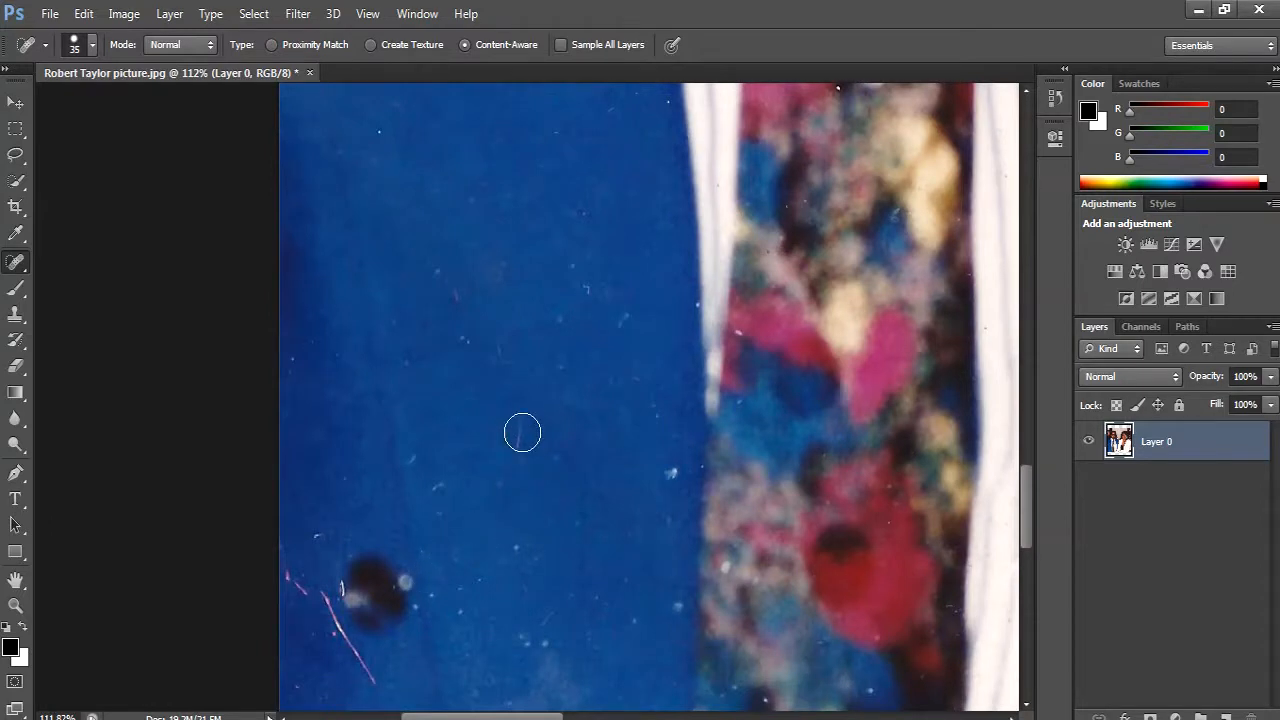
{"action": "left_click", "coordinate": [522, 432]}
{"action": "key", "text": "bracketright"}
{"action": "left_click", "coordinate": [673, 477]}
{"action": "left_click", "coordinate": [674, 603]}
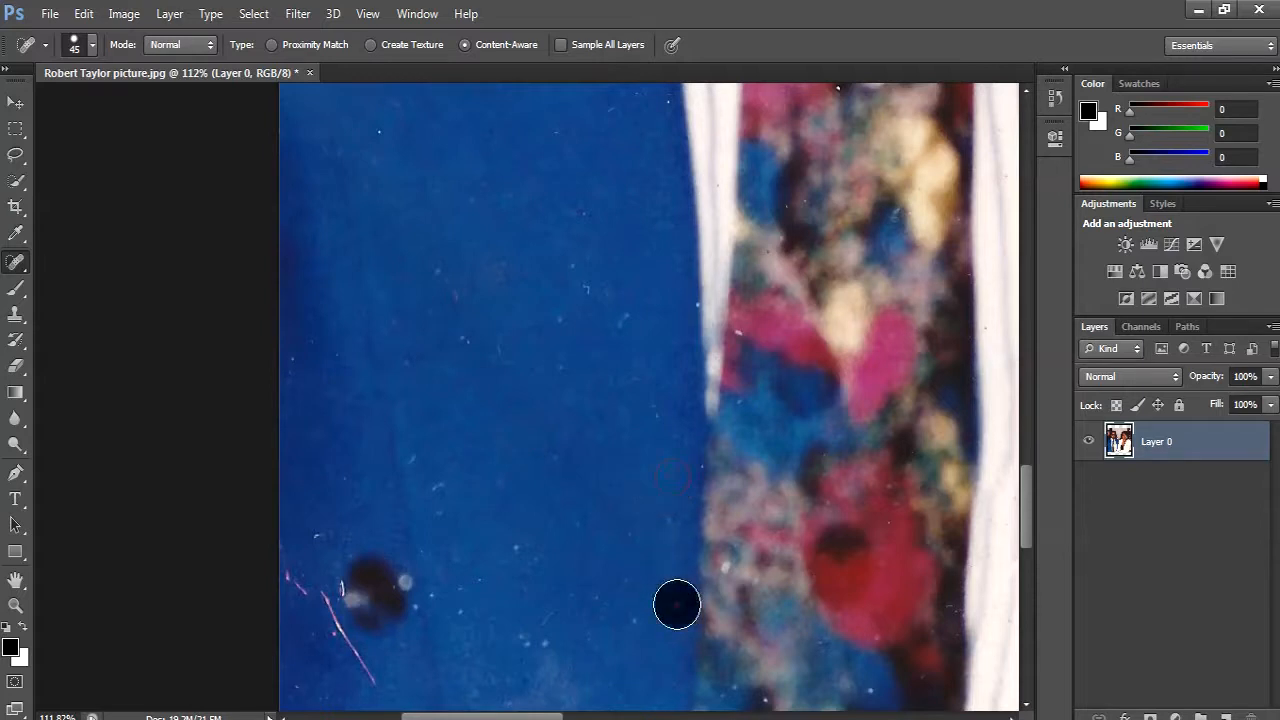
{"action": "key", "text": "bracketleft"}
{"action": "left_click", "coordinate": [395, 585]}
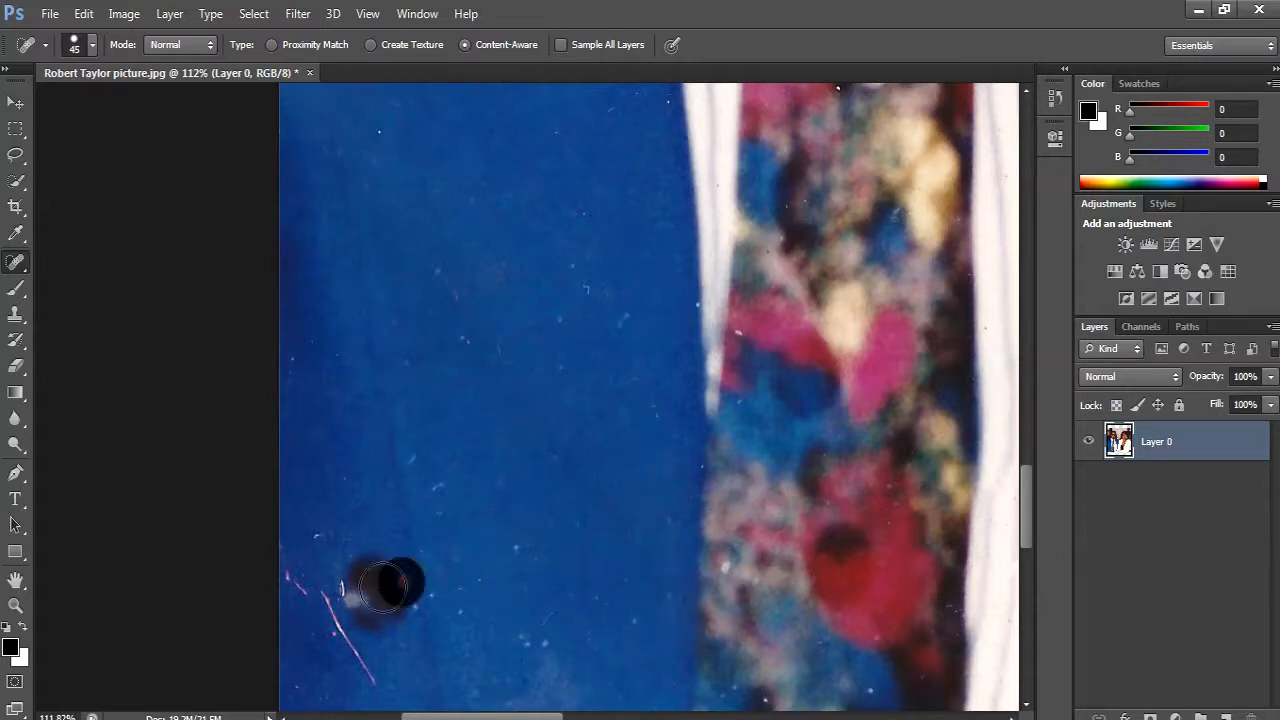
- Reduce the Spot Healing Brush to size 25 and heal the pink scratches beside and below the dark jacket button
{"action": "key", "text": "bracketleft"}
{"action": "key", "text": "bracketleft"}
{"action": "key", "text": "bracketleft"}
{"action": "mouse_move", "coordinate": [300, 588]}
{"action": "left_mouse_down"}
{"action": "mouse_move", "coordinate": [283, 557]}
{"action": "mouse_move", "coordinate": [380, 682]}
{"action": "left_mouse_up"}
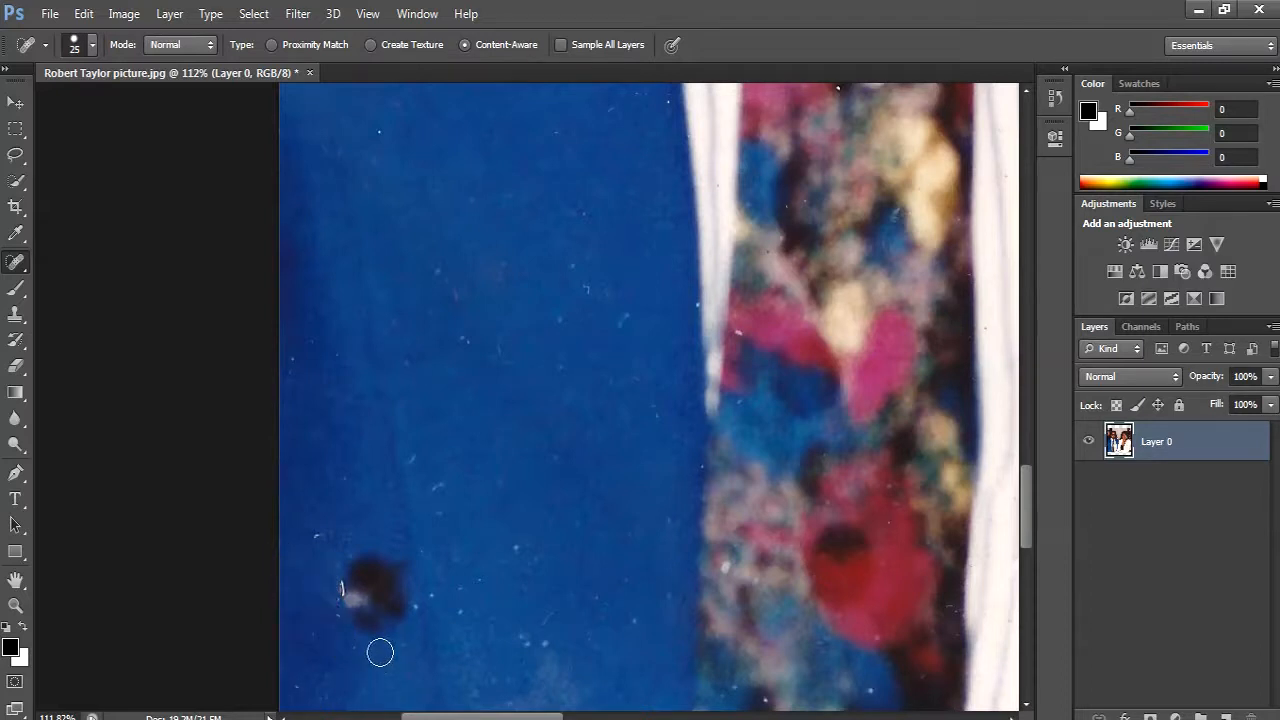
- Enlarge the Spot Healing Brush to size 100 and remove the dark button from the blue jacket
{"action": "key", "text": "bracketright"}
{"action": "key", "text": "bracketright"}
{"action": "key", "text": "bracketright"}
{"action": "key", "text": "bracketright"}
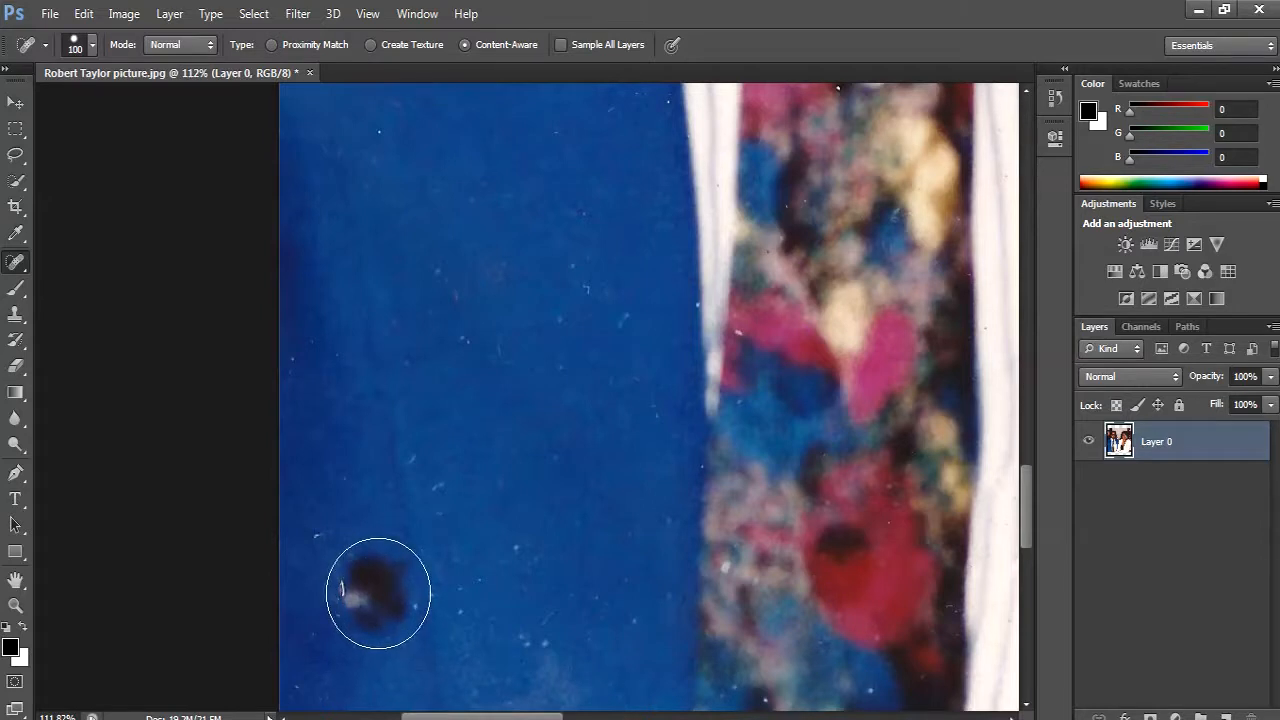
{"action": "left_click", "coordinate": [378, 593]}
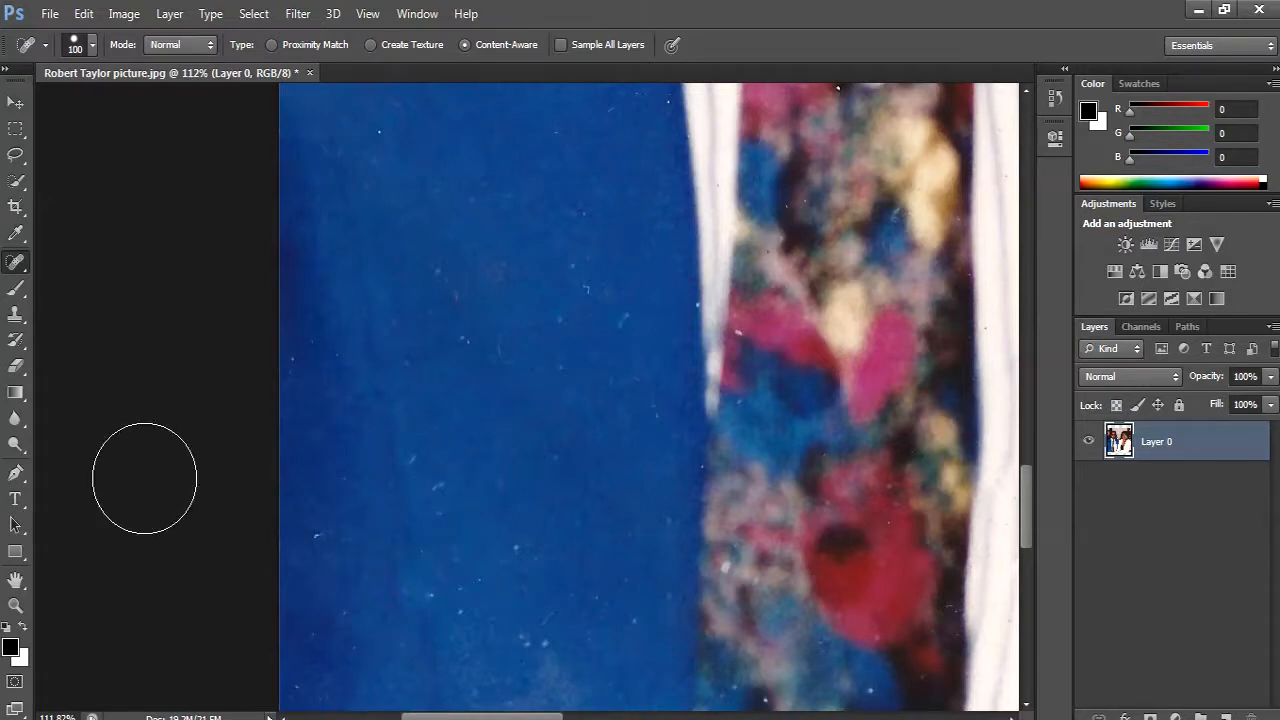
- Select the man in the blue jacket from head to waist with the Quick Selection tool at brush size 70
{"action": "left_click", "coordinate": [15, 605]}
{"action": "right_click", "coordinate": [426, 403]}
{"action": "left_click", "coordinate": [441, 413]}
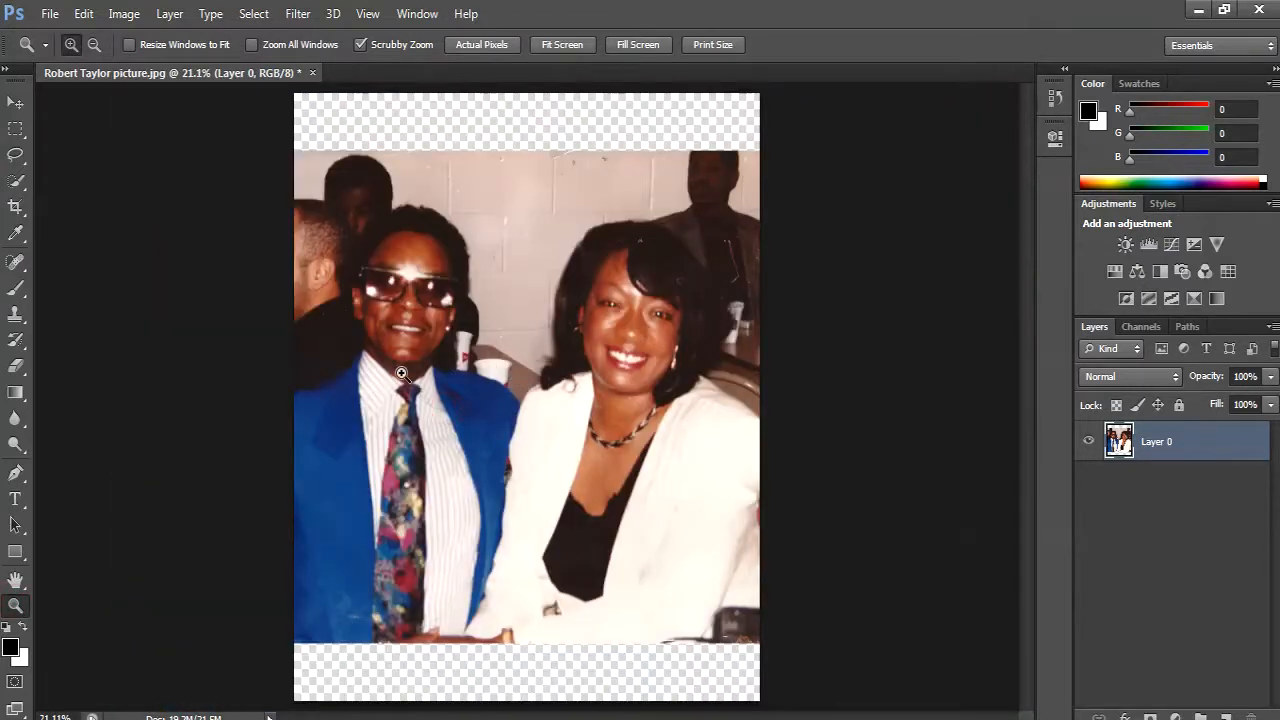
{"action": "left_click", "coordinate": [418, 352]}
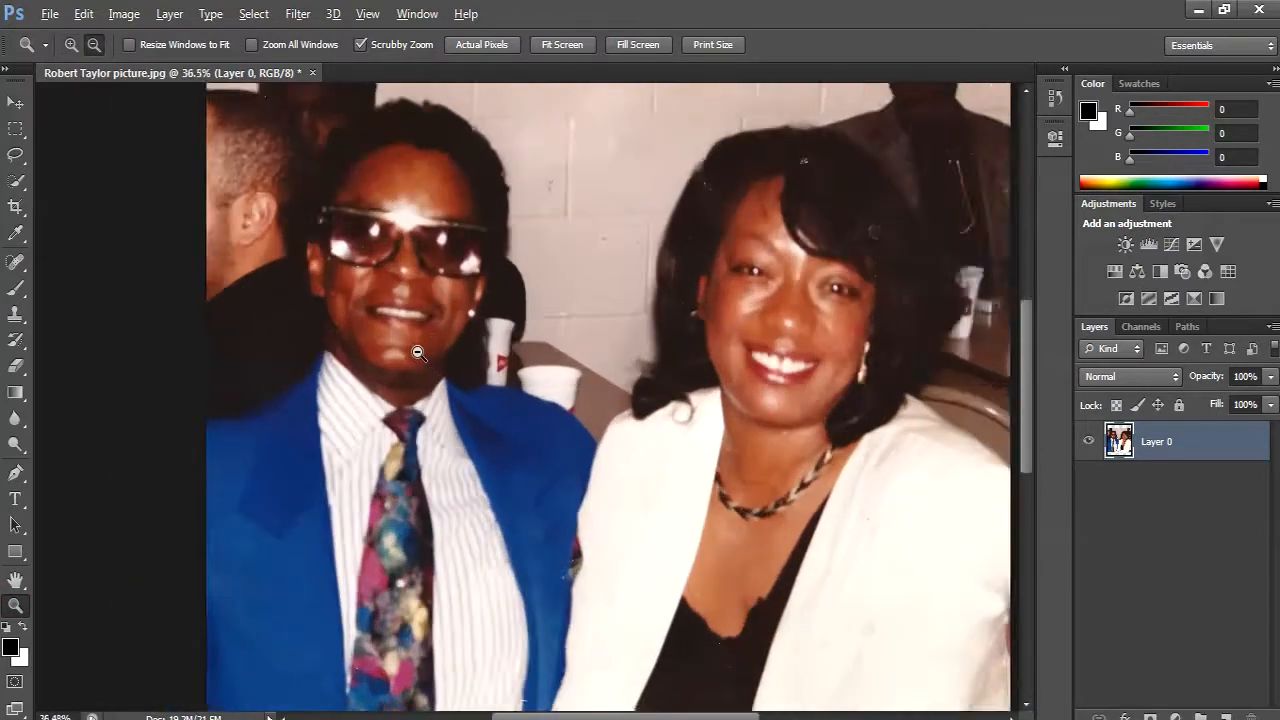
{"action": "left_click_drag", "start_coordinate": [428, 292], "coordinate": [436, 403]}
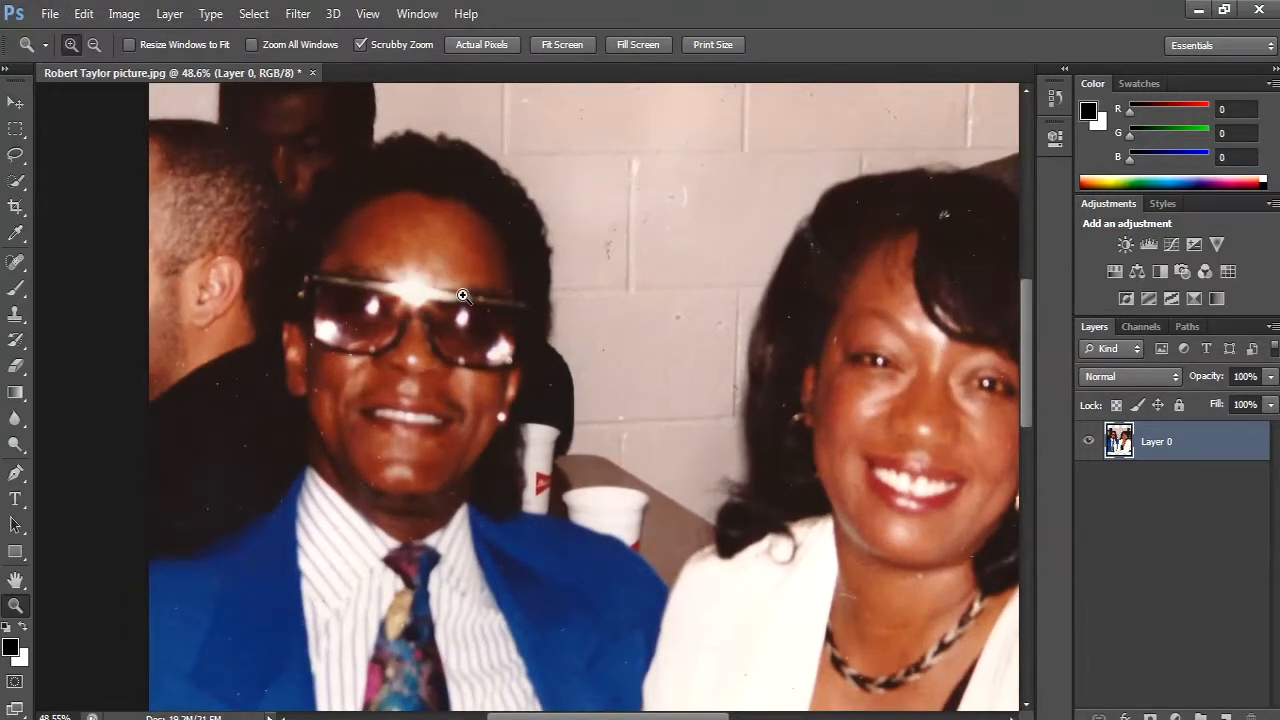
{"action": "left_click", "coordinate": [17, 188]}
{"action": "left_click", "coordinate": [74, 182]}
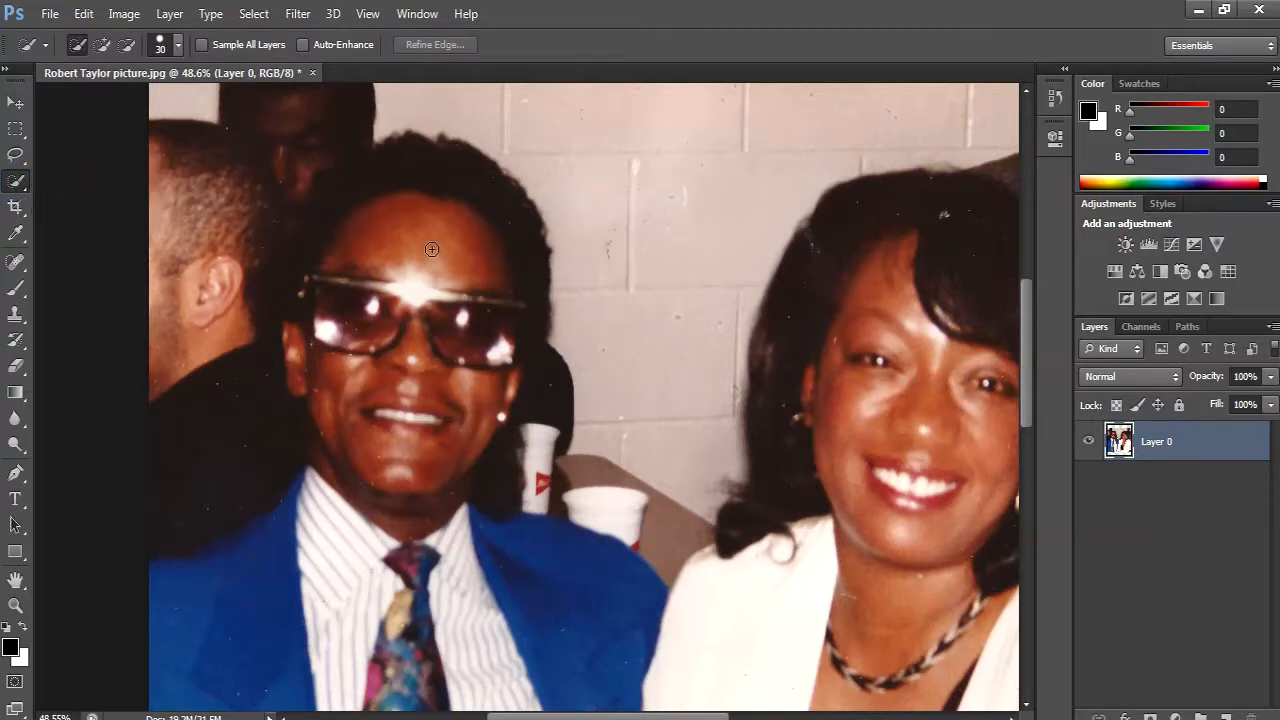
{"action": "key", "text": "bracketright"}
{"action": "key", "text": "bracketright"}
{"action": "key", "text": "bracketright"}
{"action": "key", "text": "bracketright"}
{"action": "mouse_move", "coordinate": [377, 186]}
{"action": "left_mouse_down"}
{"action": "mouse_move", "coordinate": [357, 206]}
{"action": "mouse_move", "coordinate": [375, 314]}
{"action": "mouse_move", "coordinate": [457, 449]}
{"action": "mouse_move", "coordinate": [483, 609]}
{"action": "mouse_move", "coordinate": [515, 702]}
{"action": "mouse_move", "coordinate": [512, 628]}
{"action": "left_mouse_up"}
{"action": "scroll", "coordinate": [503, 550], "scroll_direction": "down", "scroll_amount": 3}
{"action": "scroll", "coordinate": [503, 550], "scroll_direction": "down", "scroll_amount": 5}
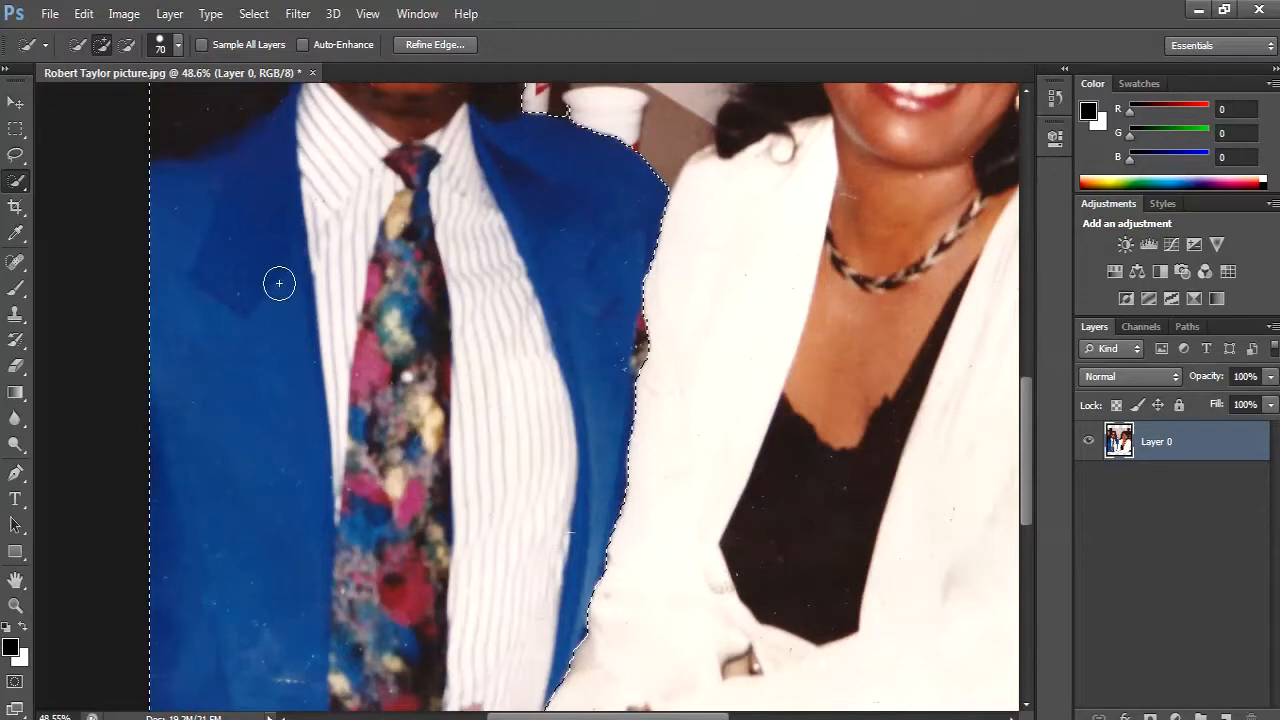
{"action": "scroll", "coordinate": [386, 329], "scroll_direction": "down", "scroll_amount": 4}
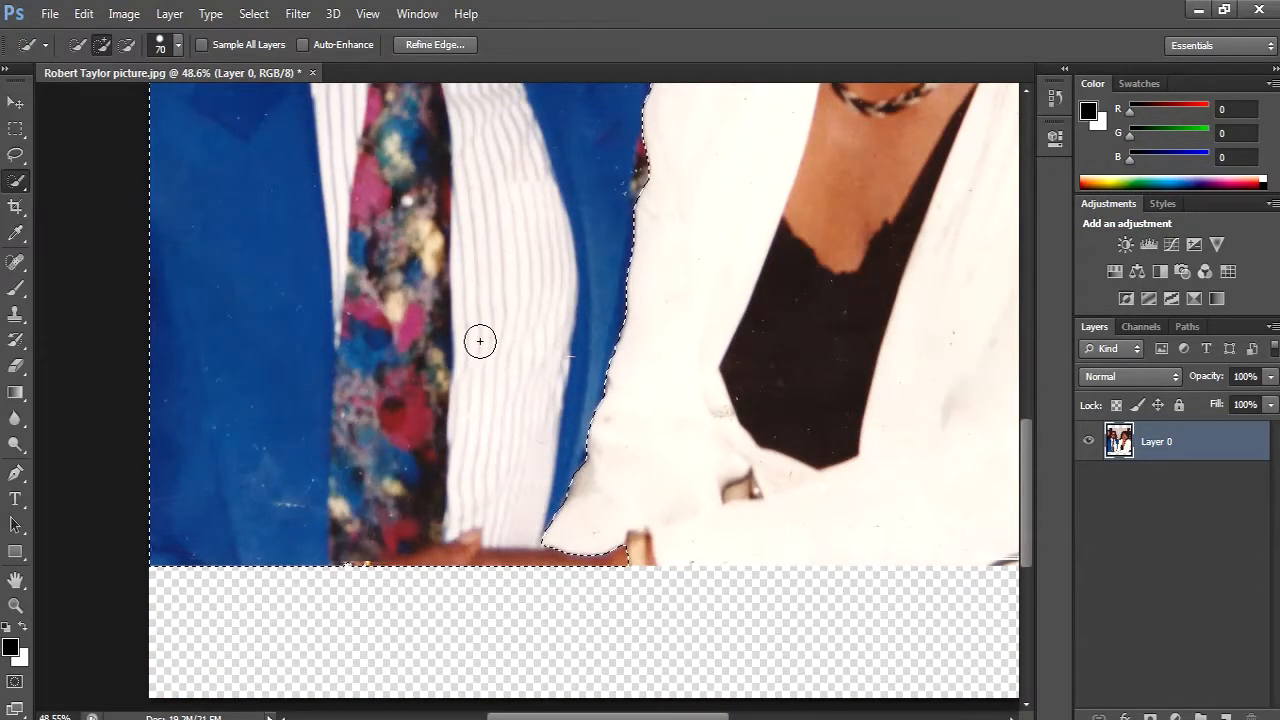
- Subtract the two background people behind the man's head and shoulder from the selection
{"action": "scroll", "coordinate": [480, 340], "scroll_direction": "up", "scroll_amount": 2}
{"action": "scroll", "coordinate": [480, 341], "scroll_direction": "up", "scroll_amount": 12}
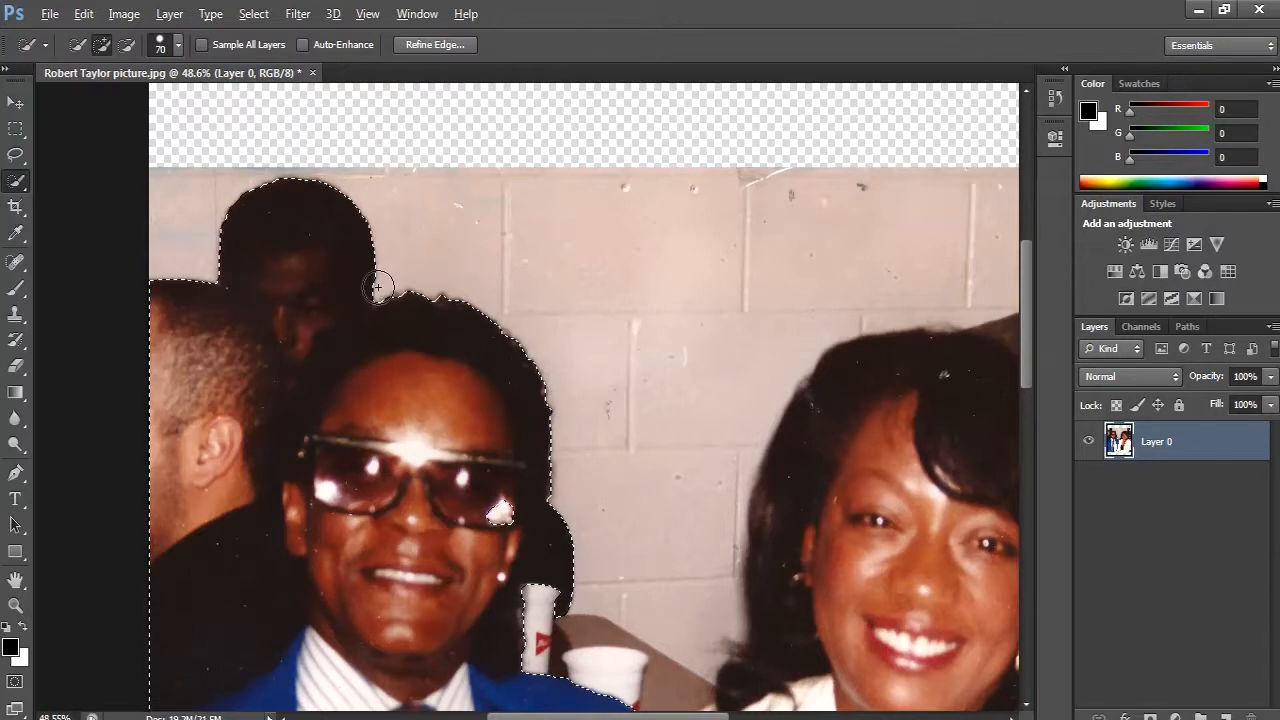
{"action": "key", "text": "alt"}
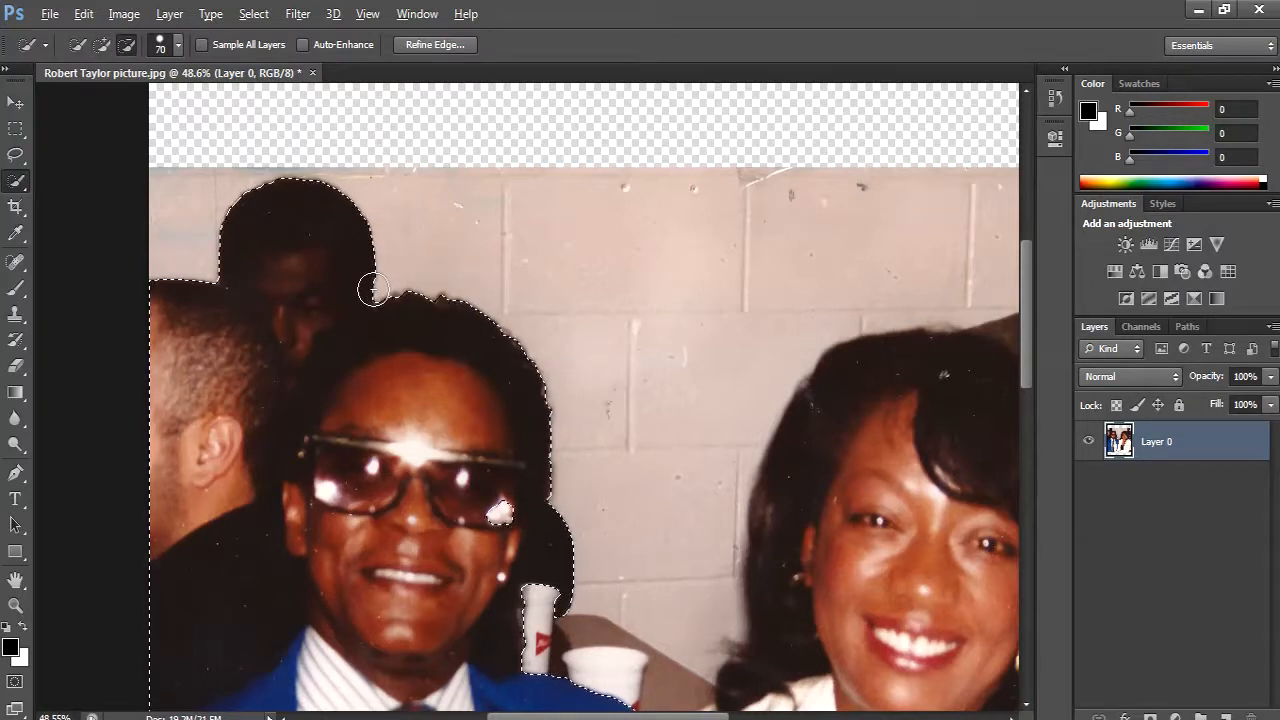
{"action": "mouse_move", "coordinate": [337, 299]}
{"action": "left_mouse_down"}
{"action": "mouse_move", "coordinate": [246, 409]}
{"action": "mouse_move", "coordinate": [233, 479]}
{"action": "mouse_move", "coordinate": [246, 523]}
{"action": "mouse_move", "coordinate": [212, 620]}
{"action": "left_mouse_up"}
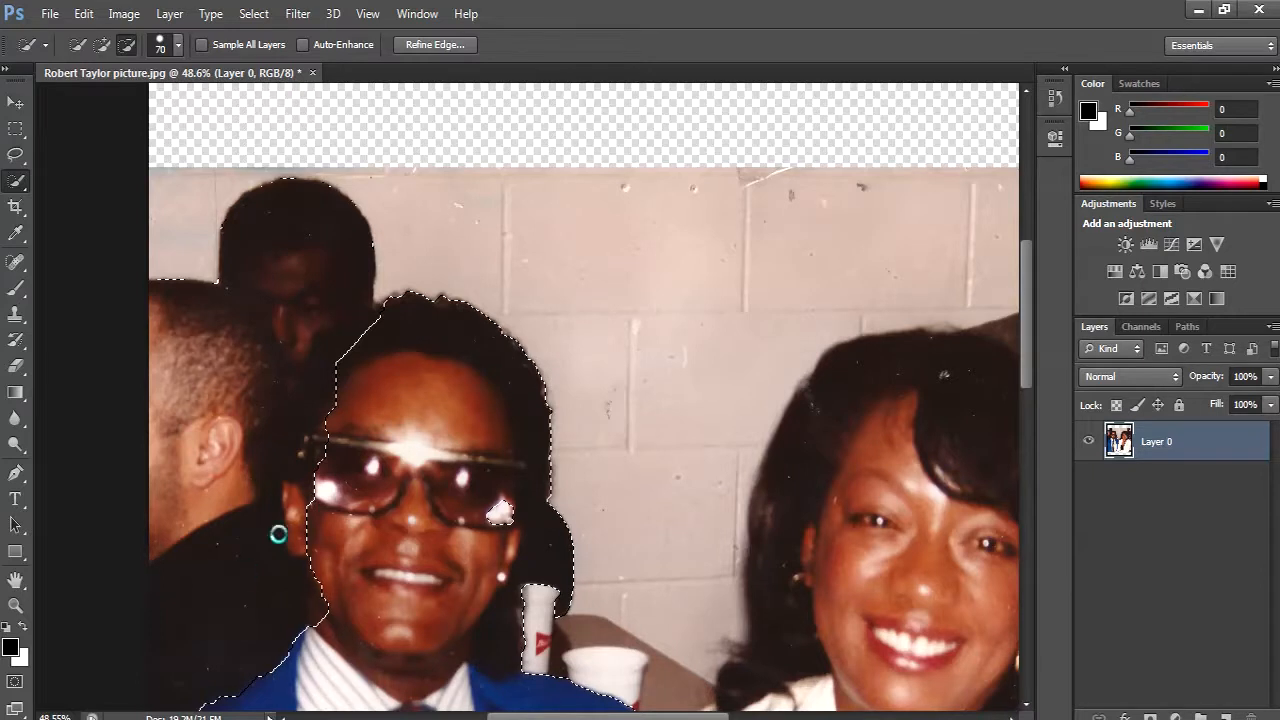
- Reduce the Quick Selection brush to size 20 and subtract the dark background shape and tall cup beside the man's cheek and neck
{"action": "scroll", "coordinate": [309, 477], "scroll_direction": "down", "scroll_amount": 5}
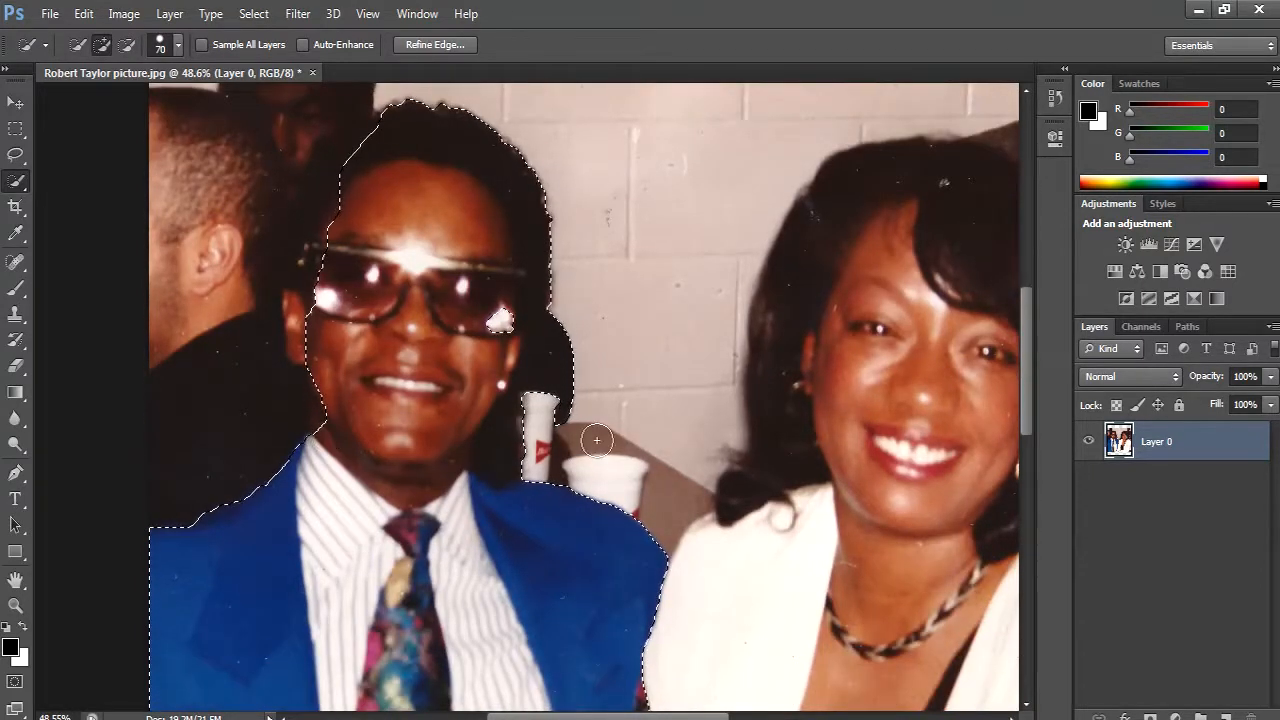
{"action": "key", "text": "["}
{"action": "key", "text": "["}
{"action": "key", "text": "["}
{"action": "key", "text": "["}
{"action": "key", "text": "["}
{"action": "key", "text": "bracketleft"}
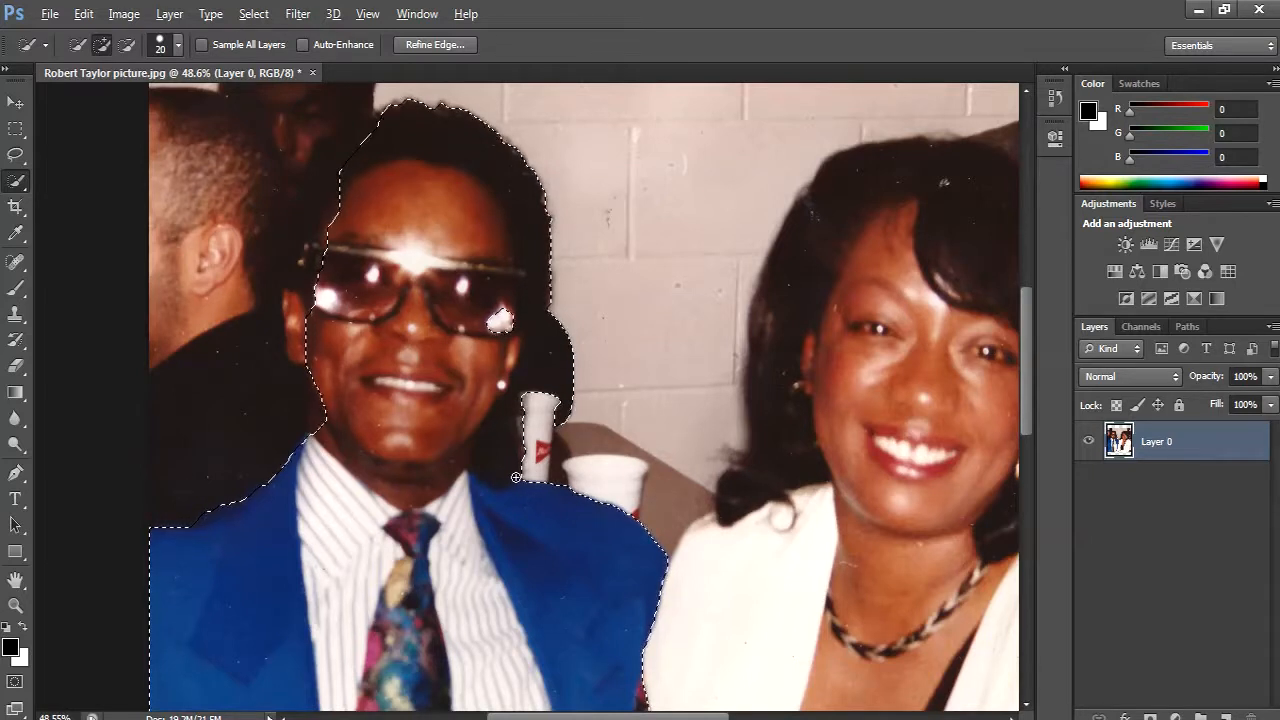
{"action": "key", "text": "alt"}
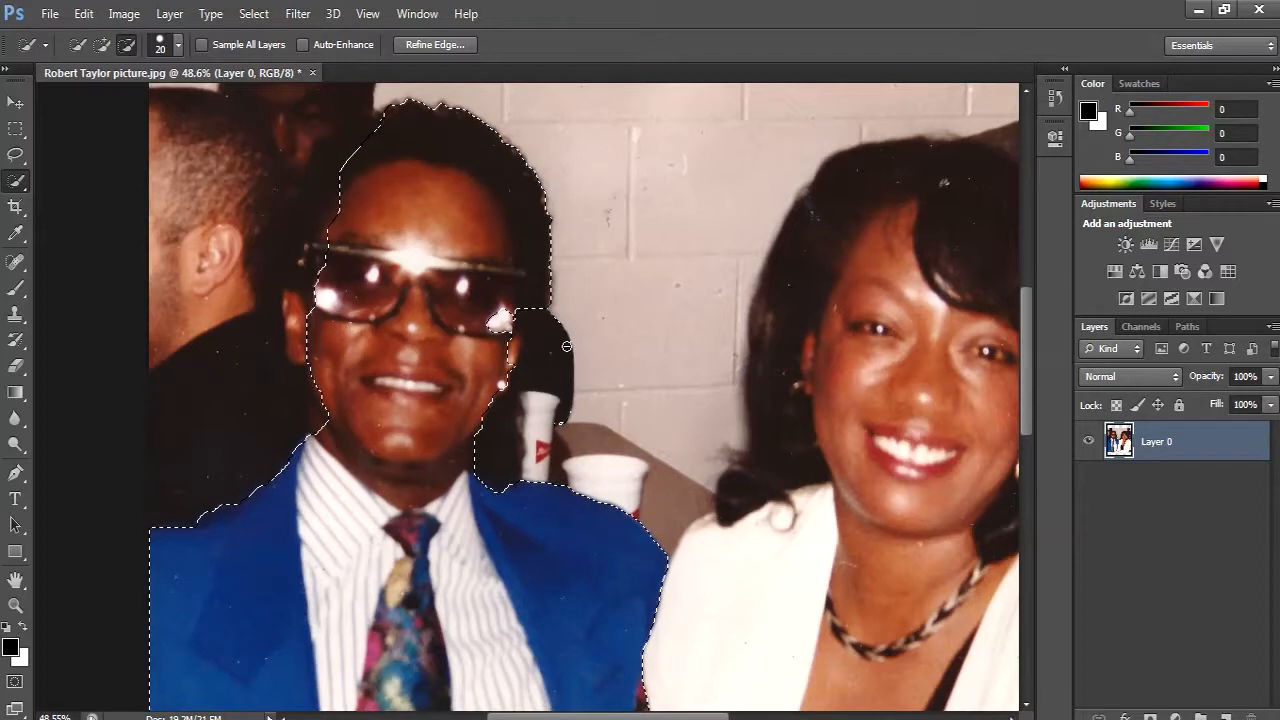
{"action": "left_click_drag", "start_coordinate": [566, 346], "coordinate": [563, 426]}
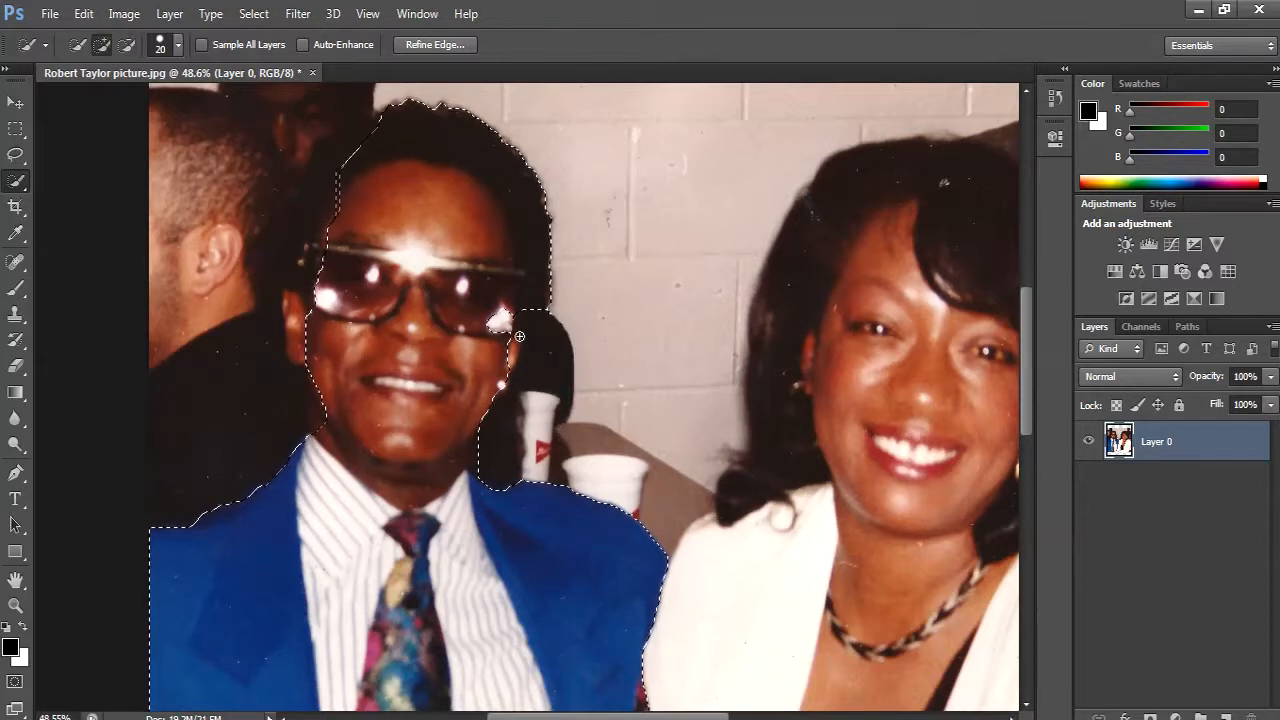
{"action": "key", "text": "alt"}
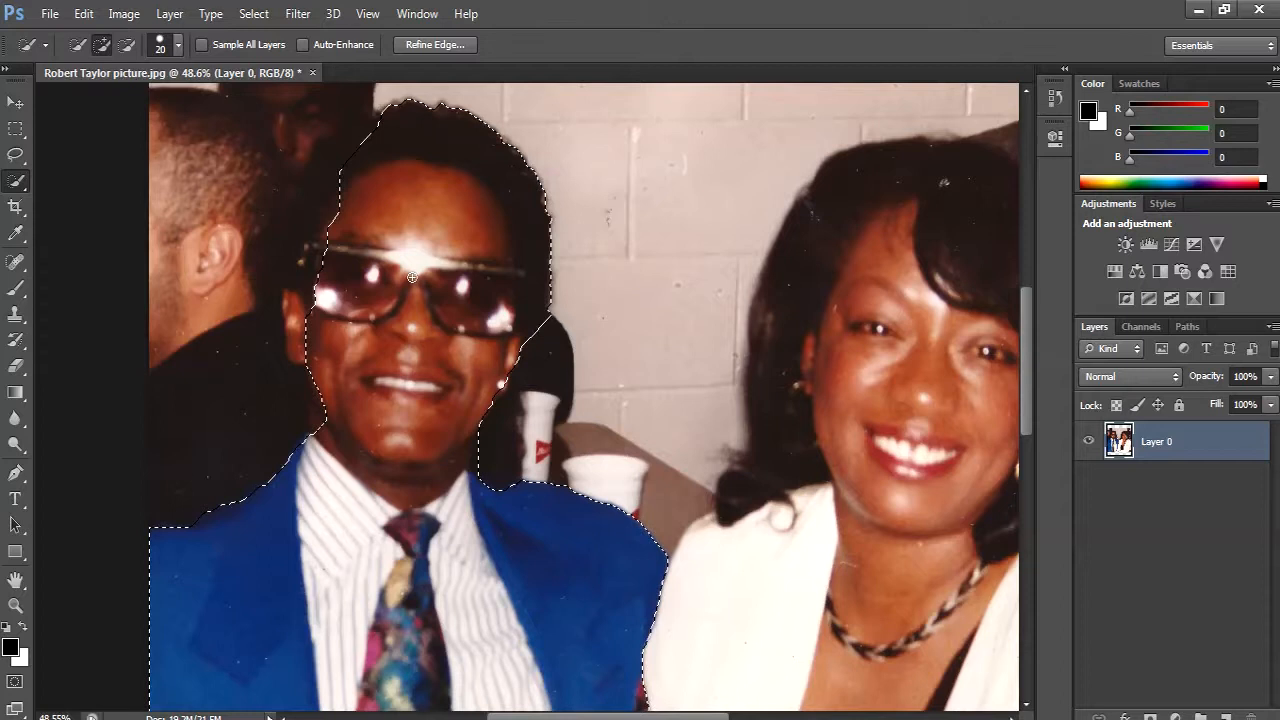
- Add the man's missing ear, sunglasses edge and side hair to the selection
{"action": "left_click_drag", "start_coordinate": [320, 213], "coordinate": [312, 268]}
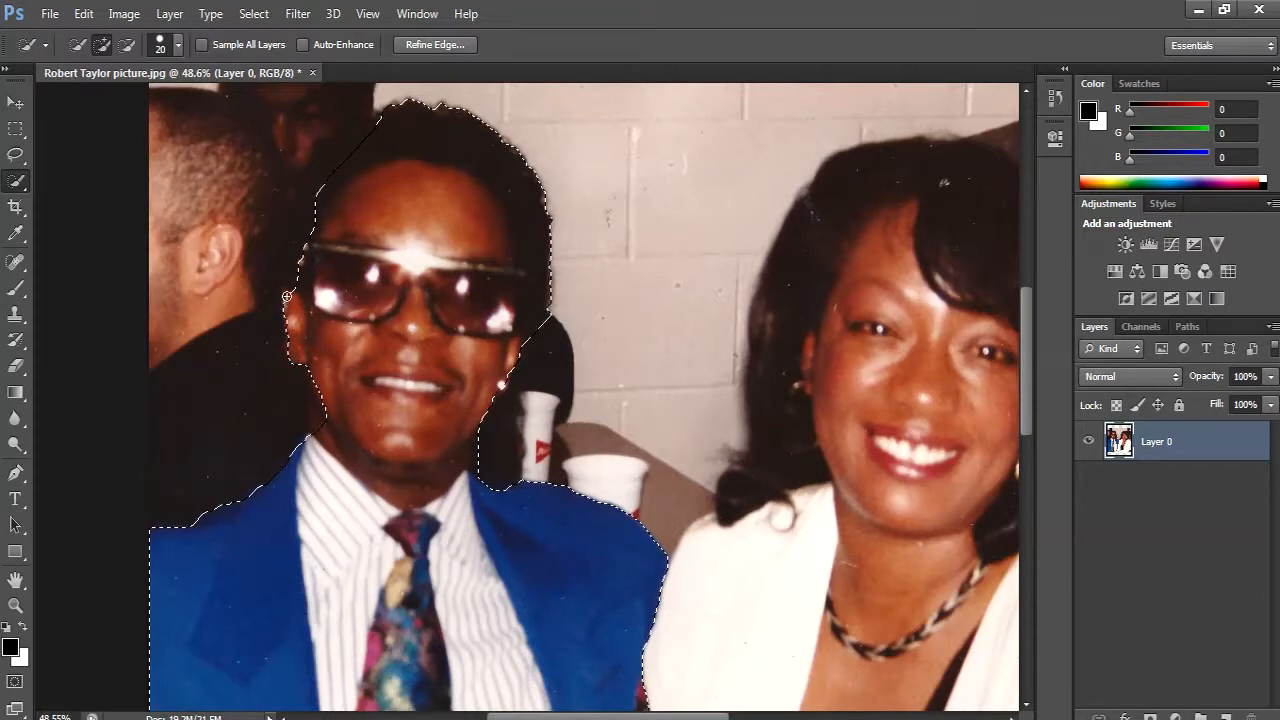
{"action": "mouse_move", "coordinate": [298, 268]}
{"action": "left_mouse_down"}
{"action": "mouse_move", "coordinate": [292, 245]}
{"action": "mouse_move", "coordinate": [374, 116]}
{"action": "left_mouse_up"}
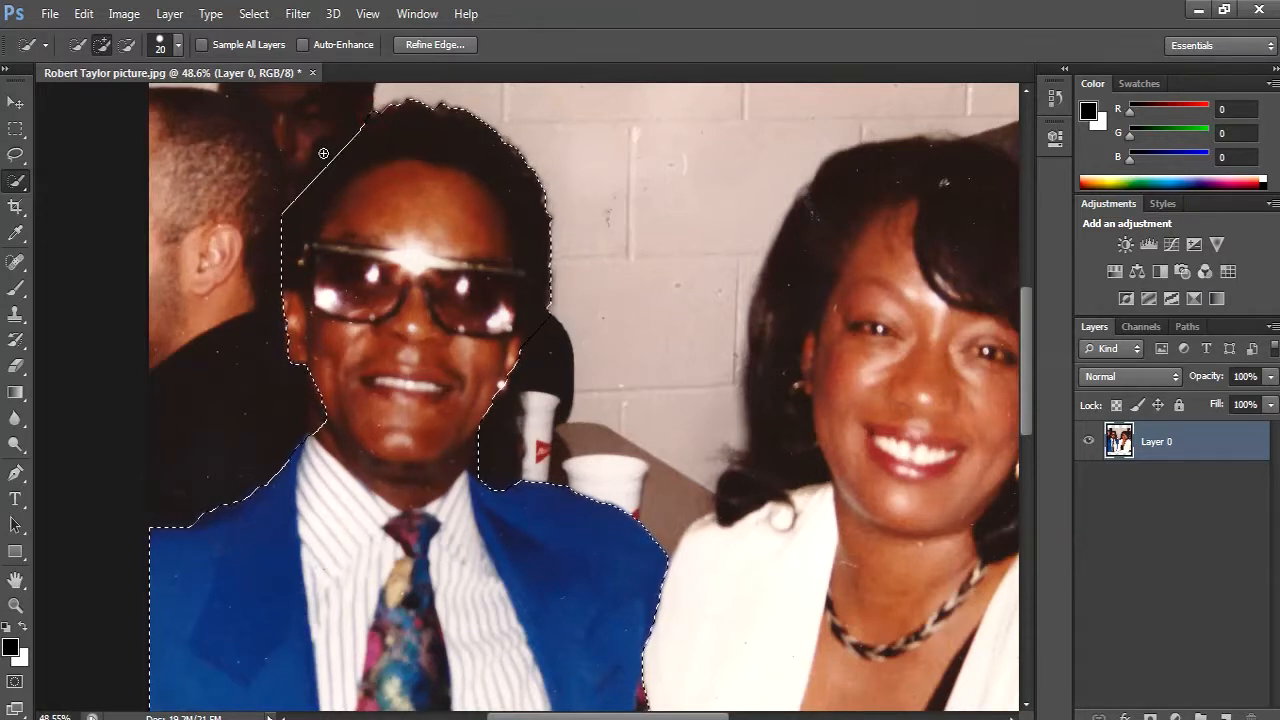
{"action": "left_click_drag", "start_coordinate": [323, 154], "coordinate": [328, 167]}
- Subtract the strip of hand below the woman's white sleeve from the selection at the photo's lower edge
{"action": "scroll", "coordinate": [301, 370], "scroll_direction": "down", "scroll_amount": 4}
{"action": "scroll", "coordinate": [301, 370], "scroll_direction": "down", "scroll_amount": 6}
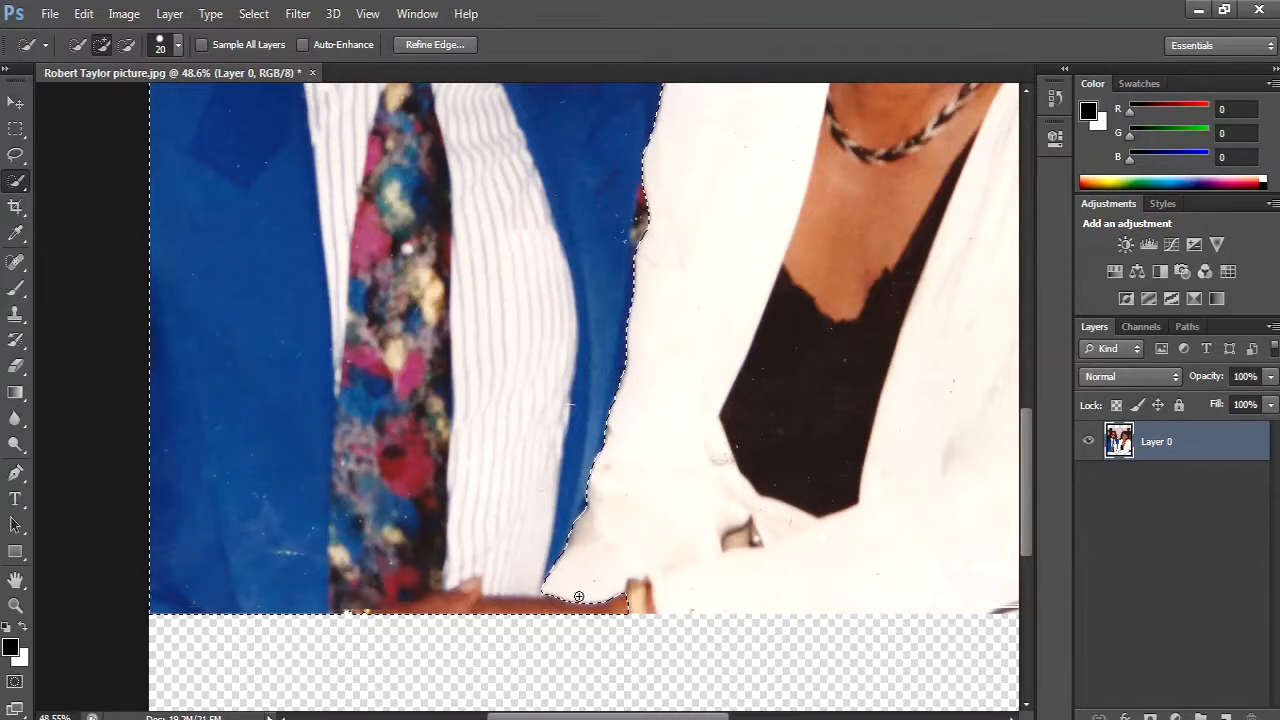
{"action": "mouse_move", "coordinate": [571, 594]}
{"action": "left_mouse_down"}
{"action": "mouse_move", "coordinate": [550, 629]}
{"action": "mouse_move", "coordinate": [531, 601]}
{"action": "left_mouse_up"}
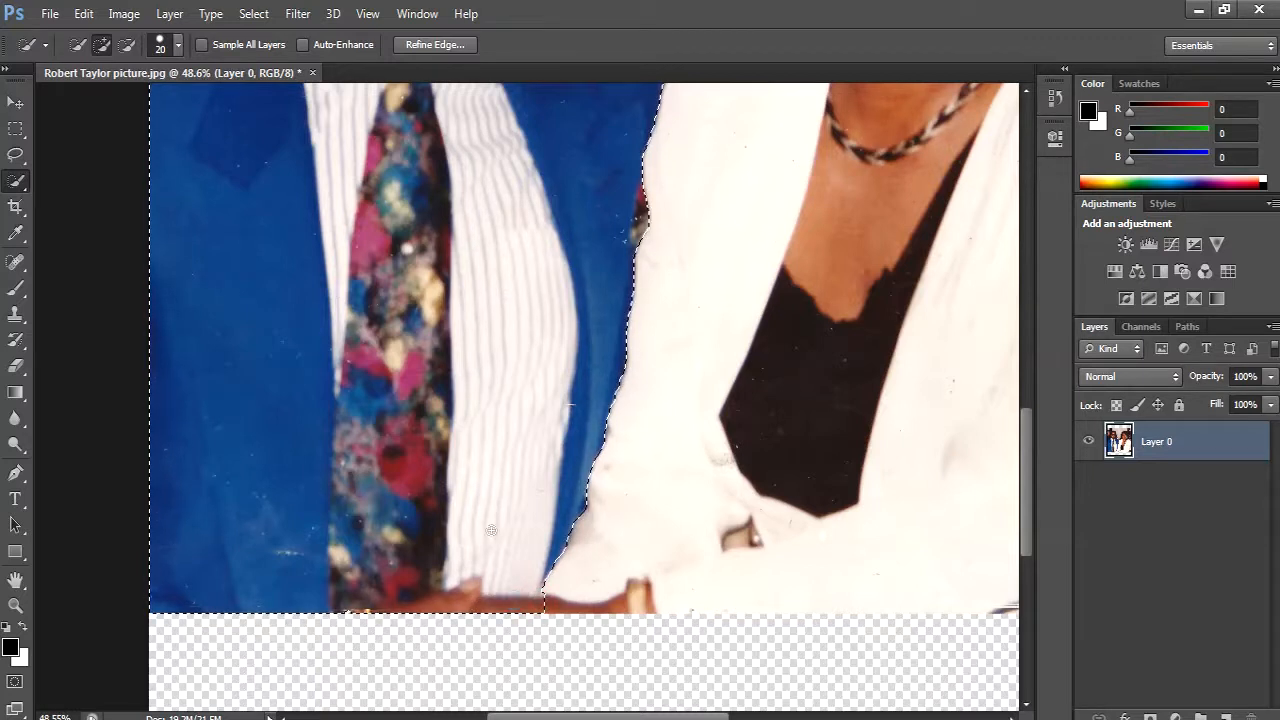
- Subtract the small patterned patch between the blue jacket and the woman's white sleeve from the selection
{"action": "scroll", "coordinate": [613, 370], "scroll_direction": "up", "scroll_amount": 4}
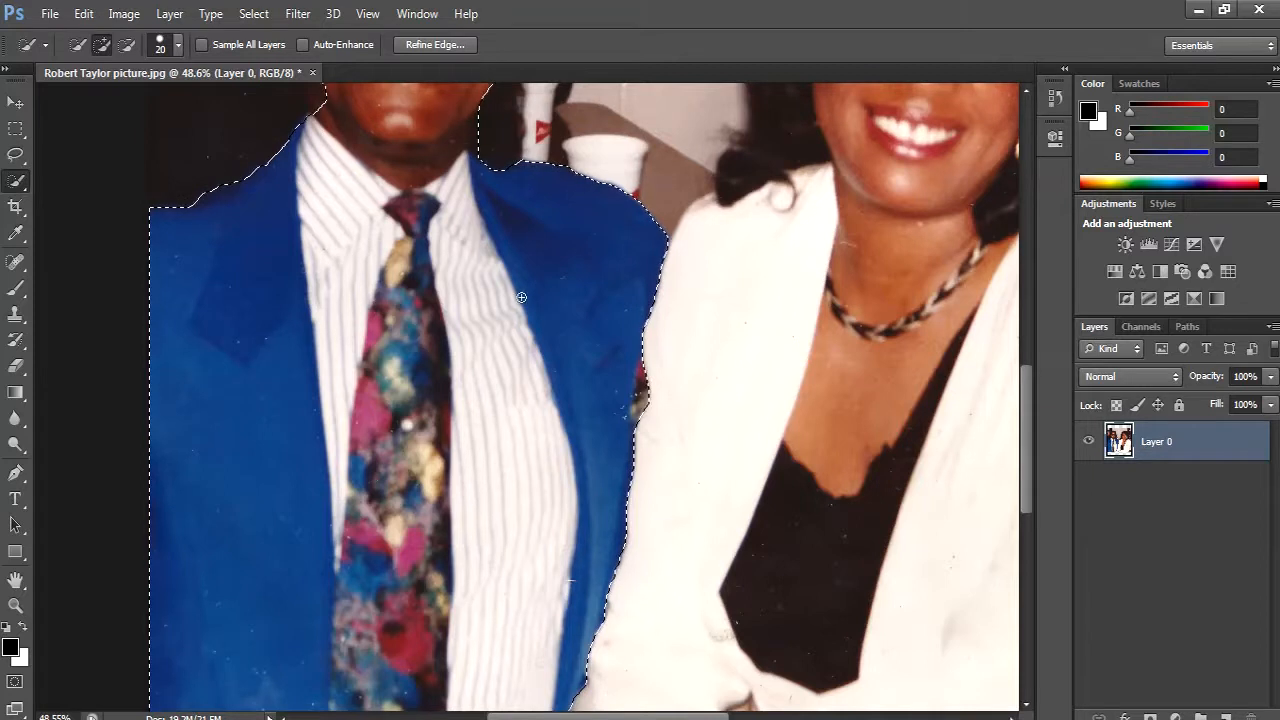
{"action": "key", "text": "alt"}
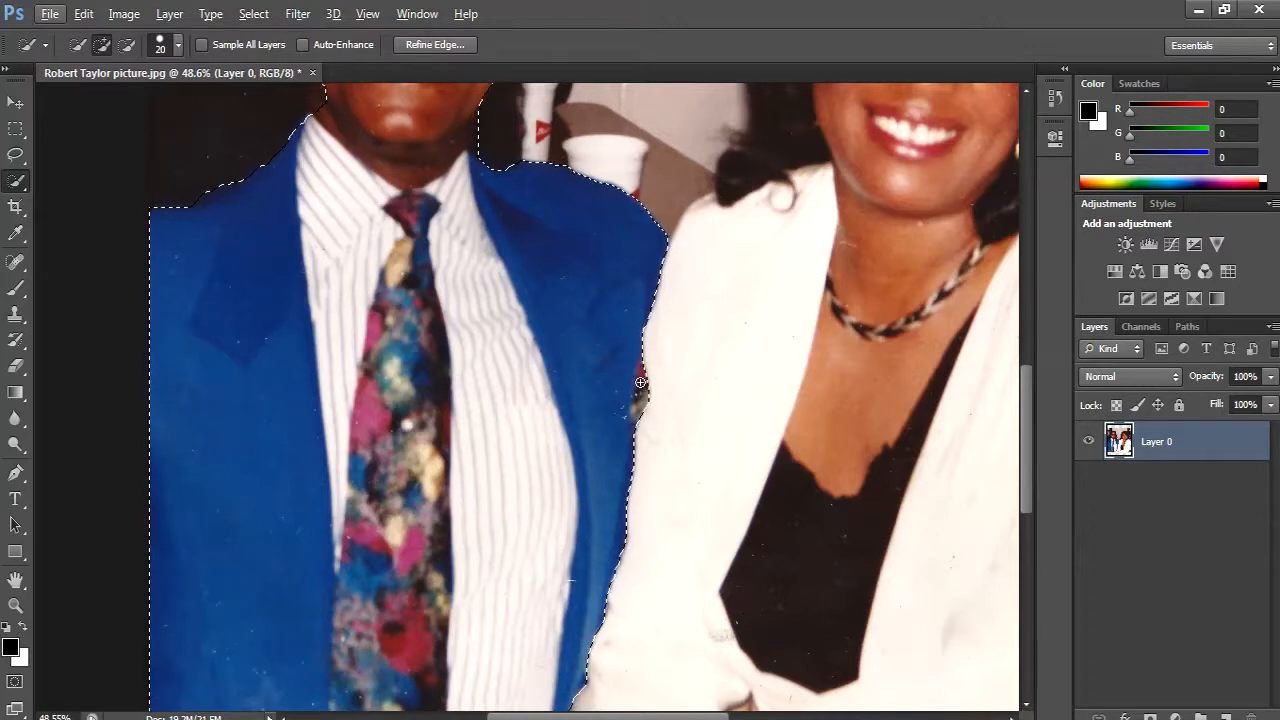
{"action": "key", "text": "alt"}
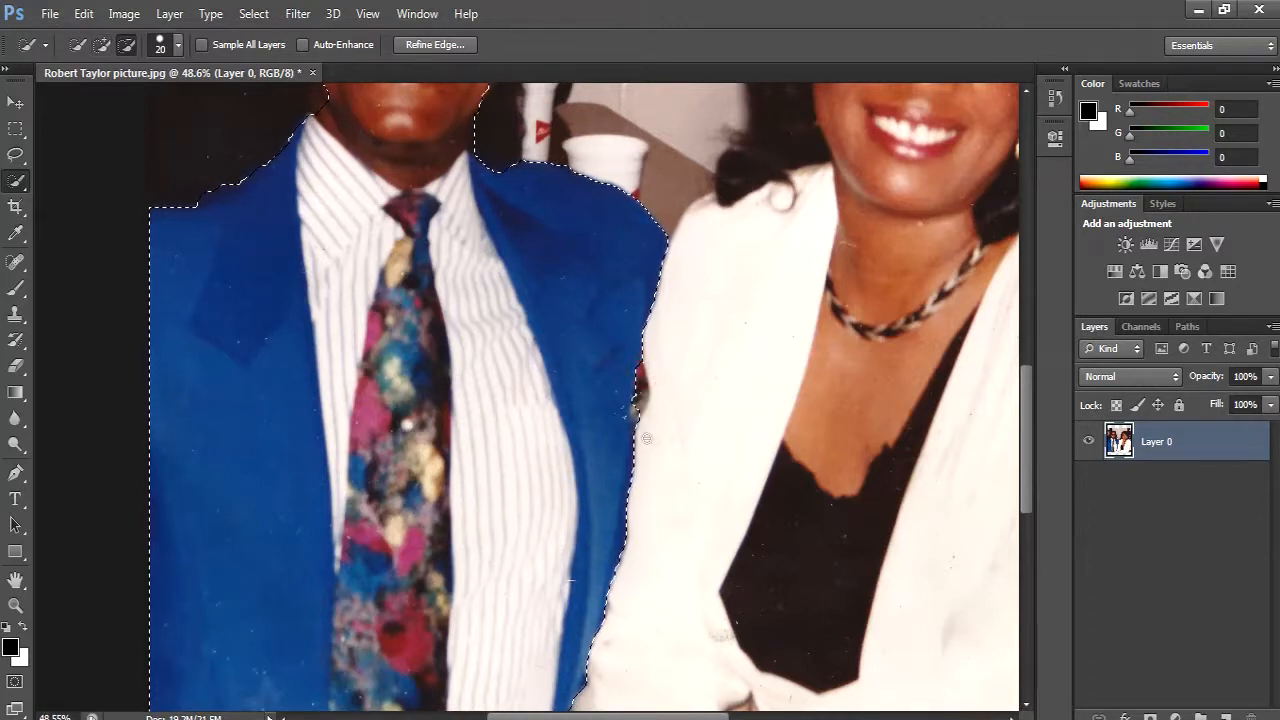
{"action": "key", "text": "alt"}
{"action": "scroll", "coordinate": [601, 274], "scroll_direction": "up", "scroll_amount": 5}
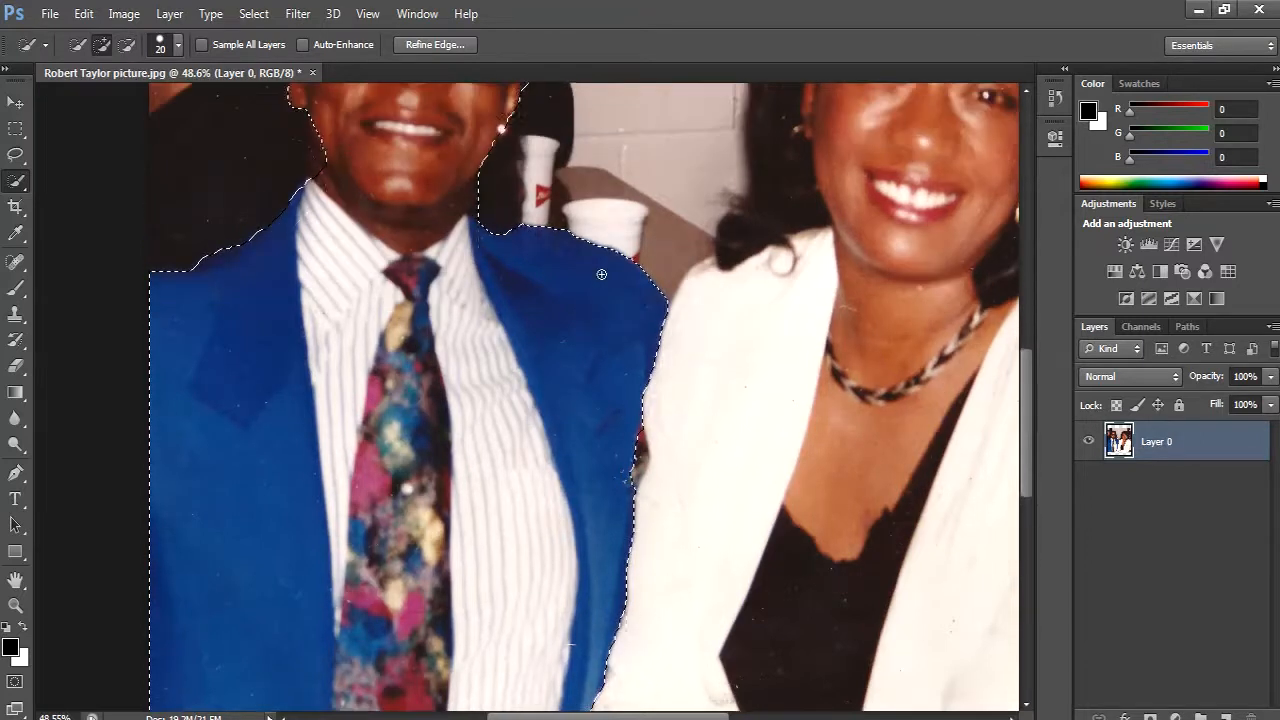
- Check the selection outline around the man's head and feather the selection by 0.5 pixels
{"action": "scroll", "coordinate": [601, 274], "scroll_direction": "up", "scroll_amount": 1}
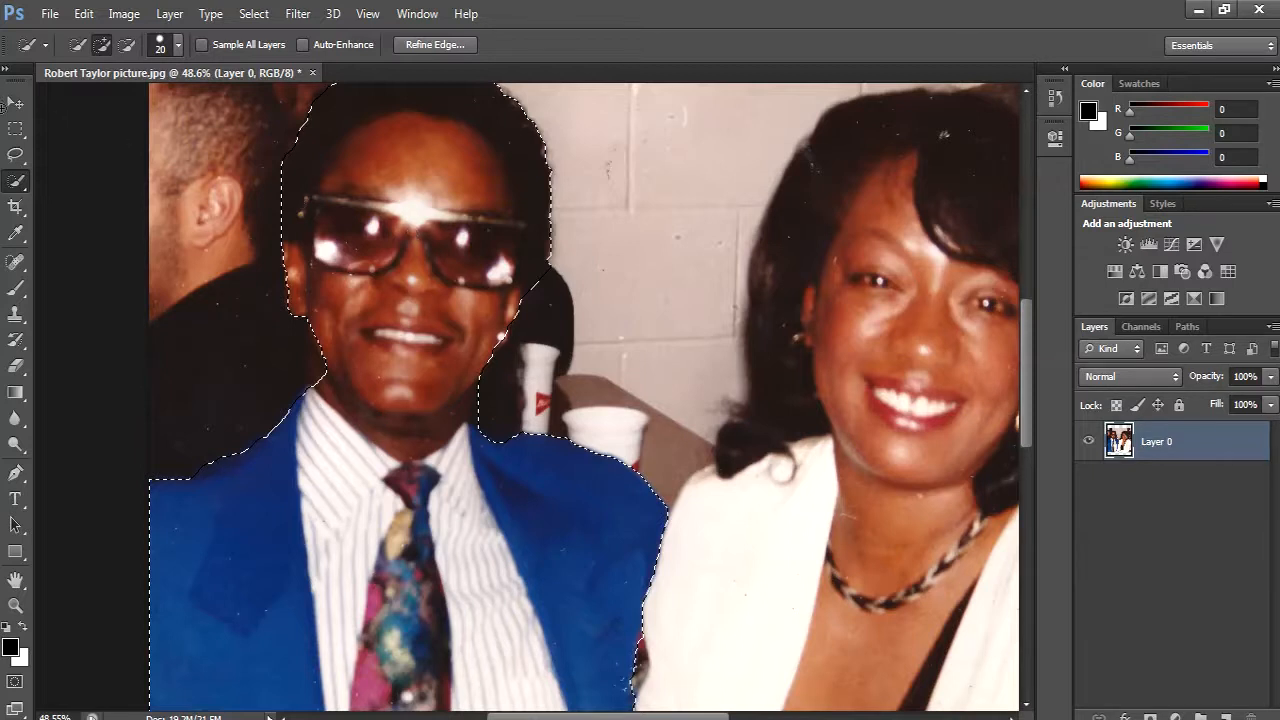
{"action": "scroll", "coordinate": [425, 304], "scroll_direction": "up", "scroll_amount": 3}
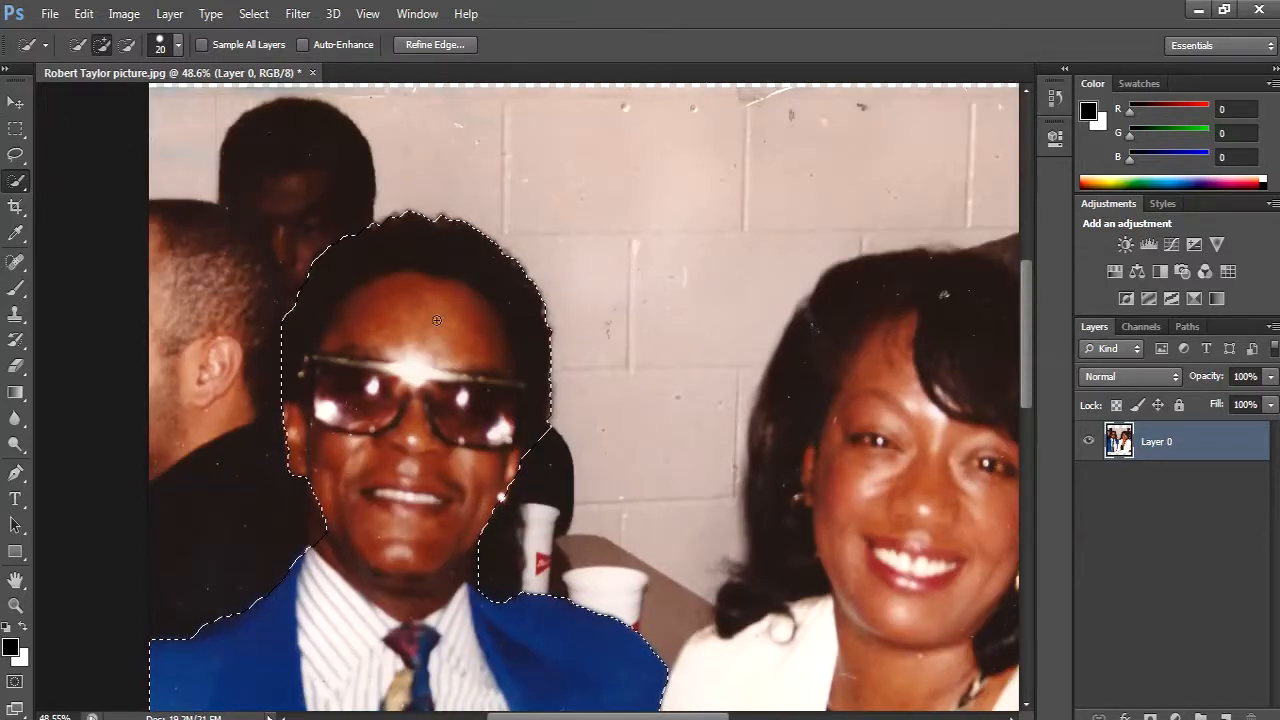
{"action": "scroll", "coordinate": [440, 520], "scroll_direction": "down", "scroll_amount": 3}
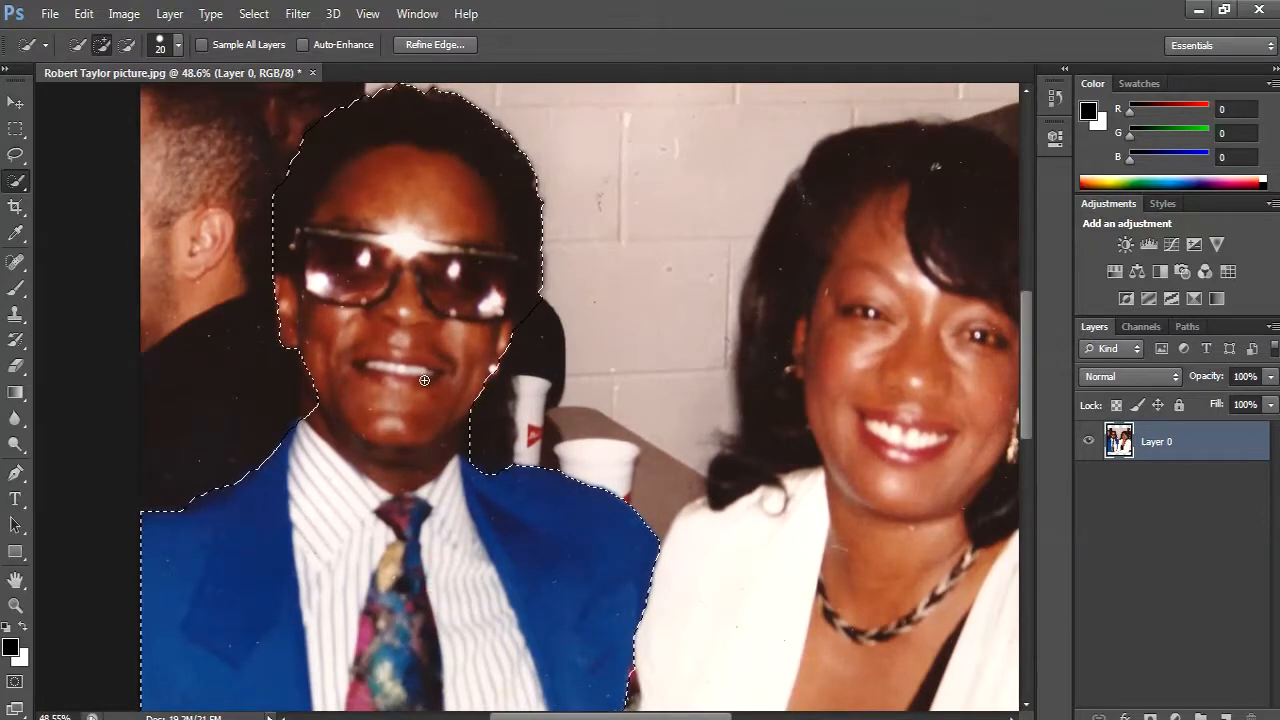
{"action": "right_click", "coordinate": [424, 380]}
{"action": "left_click", "coordinate": [453, 358]}
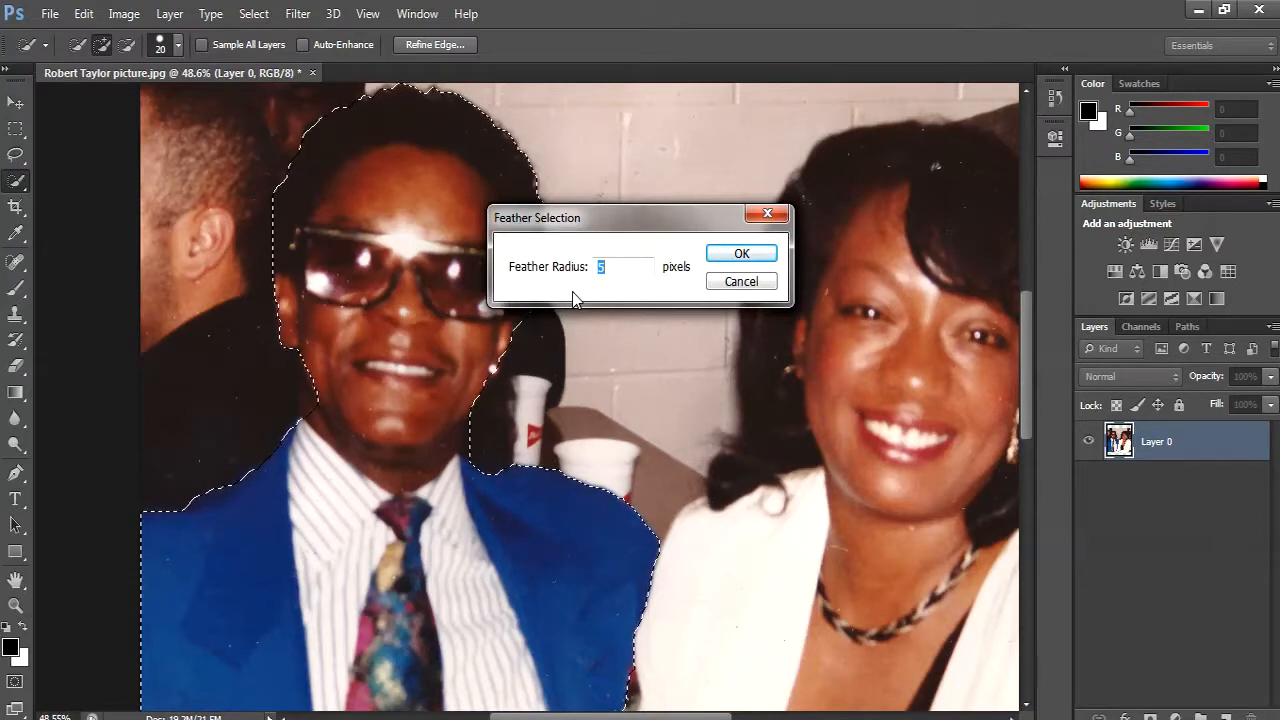
{"action": "type", "text": "0"}
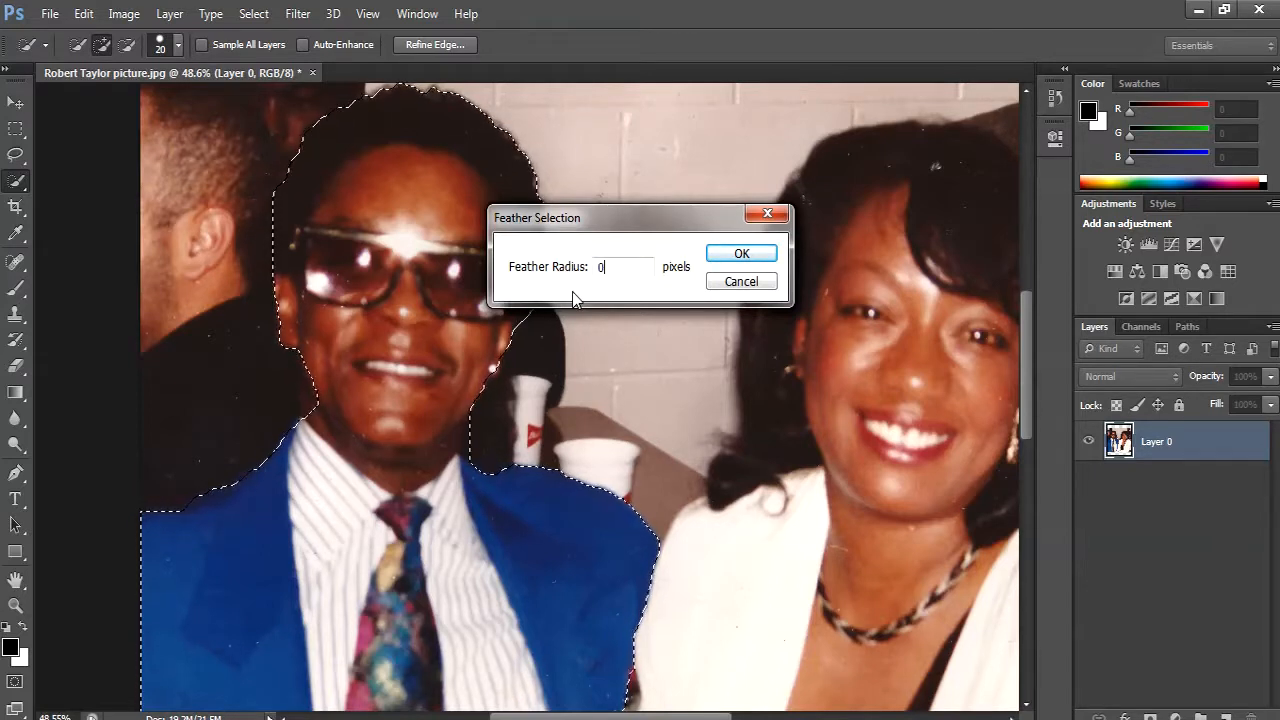
{"action": "type", "text": ".5"}
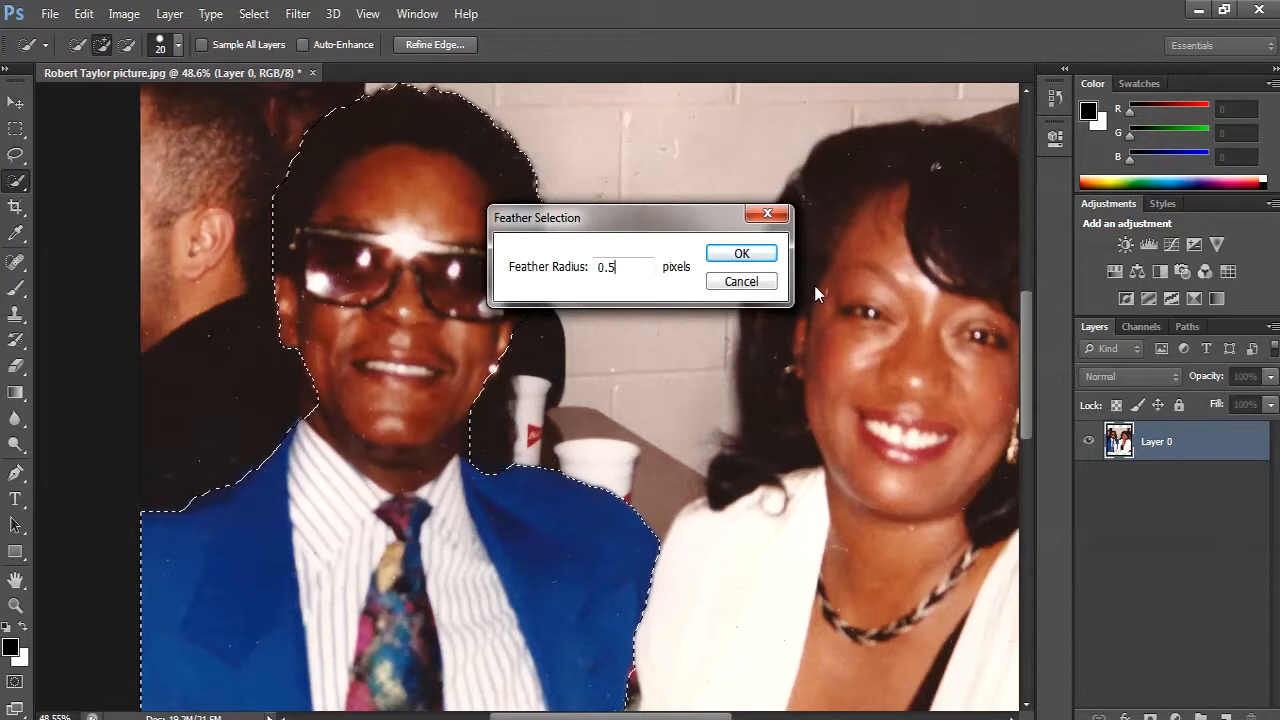
{"action": "left_click", "coordinate": [751, 256]}
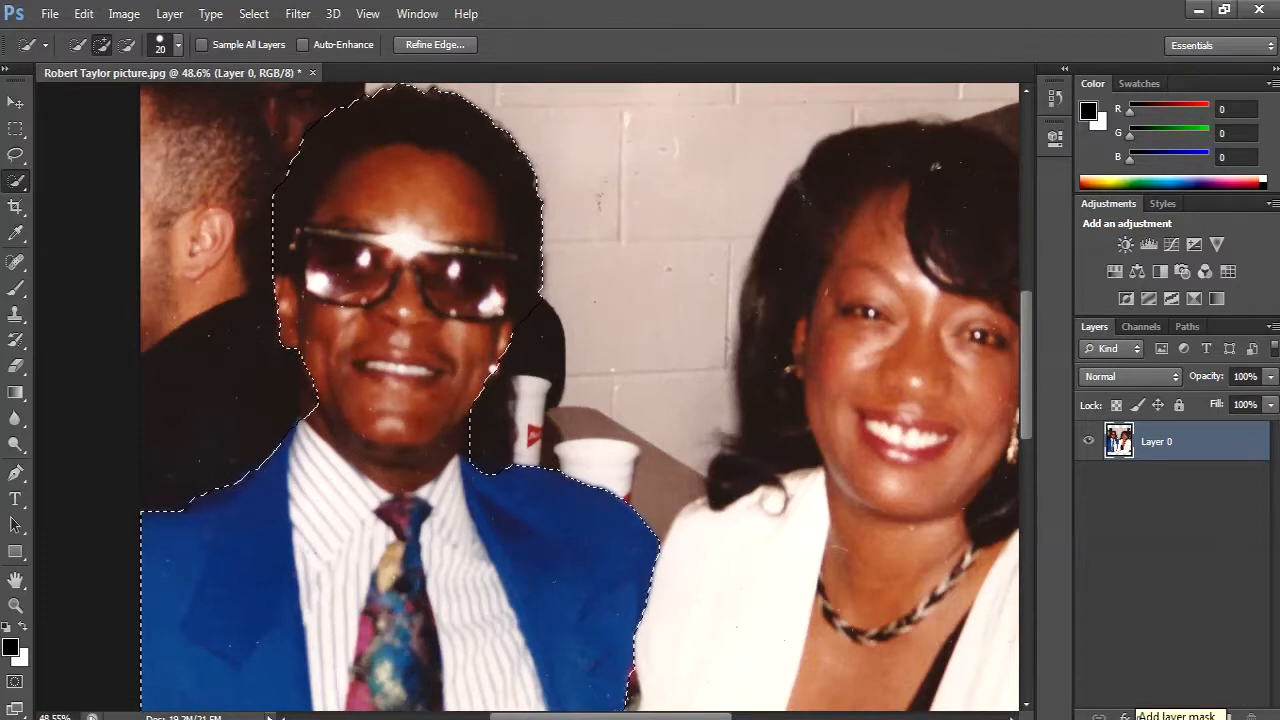
- Add a layer mask from the selection to Layer 0 to isolate the man, and switch to the Move tool
{"action": "left_click", "coordinate": [1150, 716]}
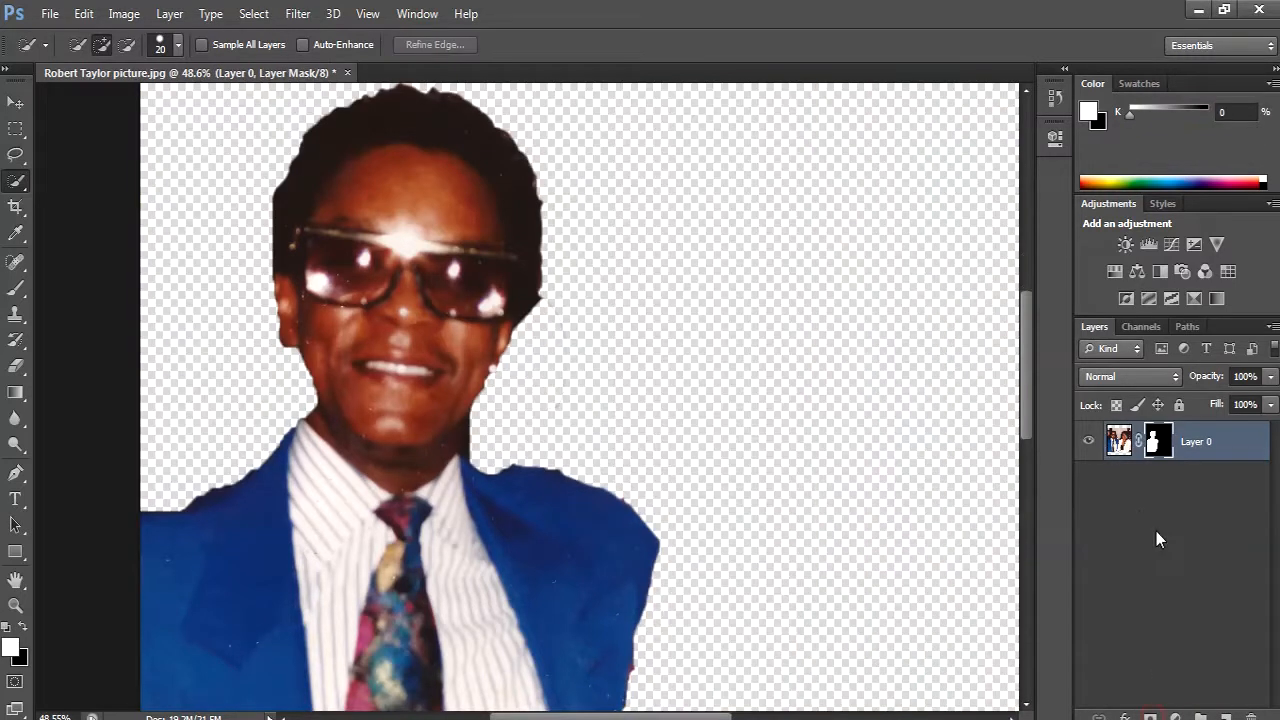
{"action": "left_click", "coordinate": [16, 104]}
{"action": "key", "text": "ctrl+0"}
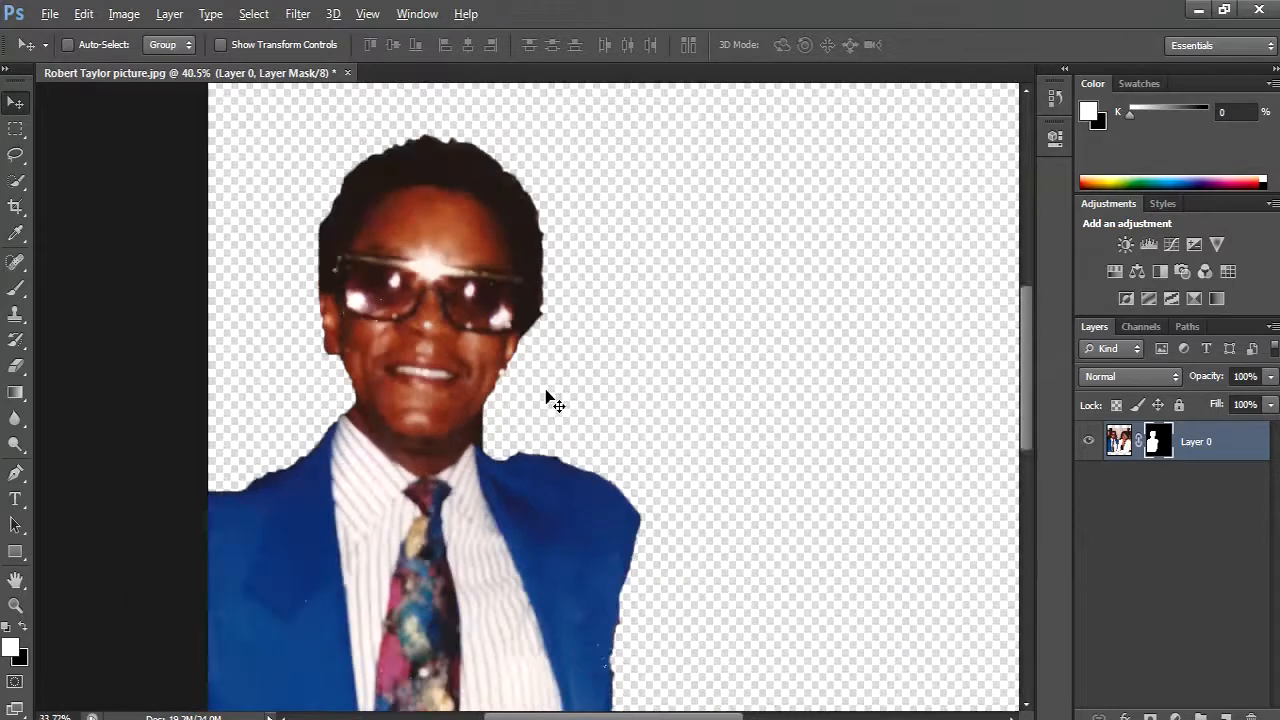
{"action": "scroll", "coordinate": [546, 390], "scroll_direction": "up", "scroll_amount": 4}
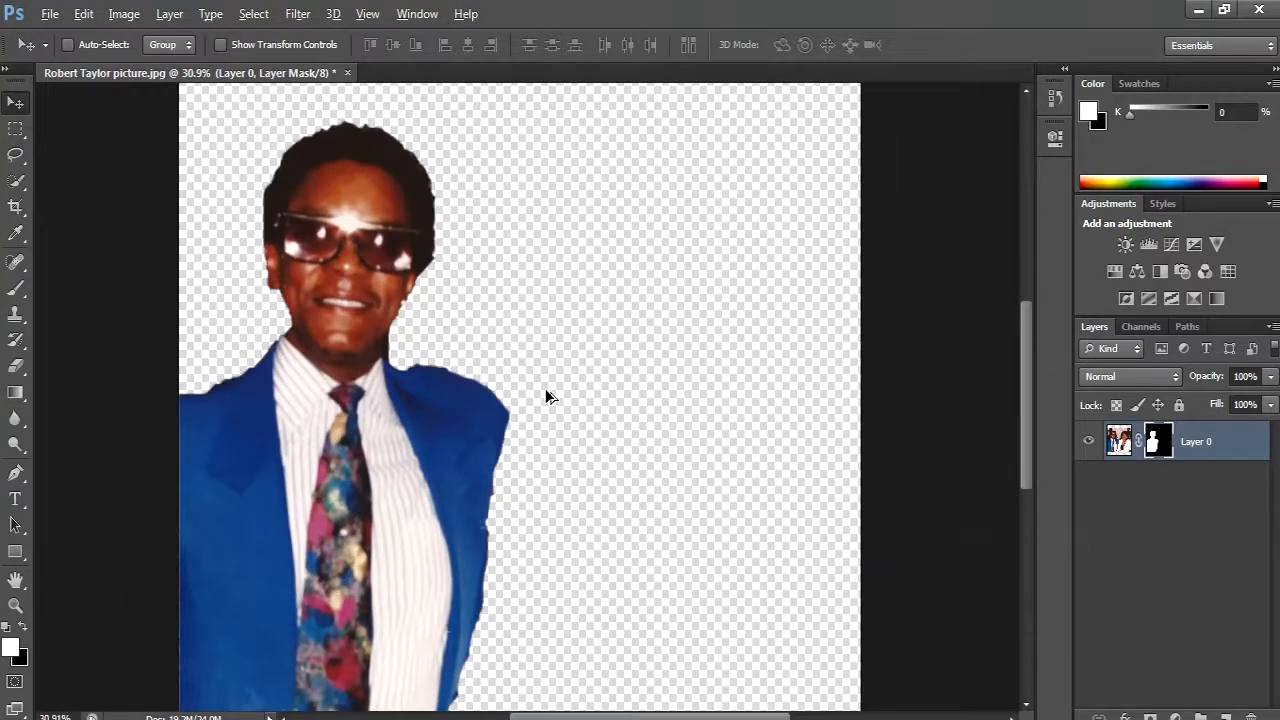
- Examine the man's cut-out against the transparent background, checking the whole figure and the edges around his face and jacket
{"action": "scroll", "coordinate": [546, 390], "scroll_direction": "down", "scroll_amount": 3}
{"action": "left_click_drag", "start_coordinate": [404, 433], "coordinate": [490, 428]}
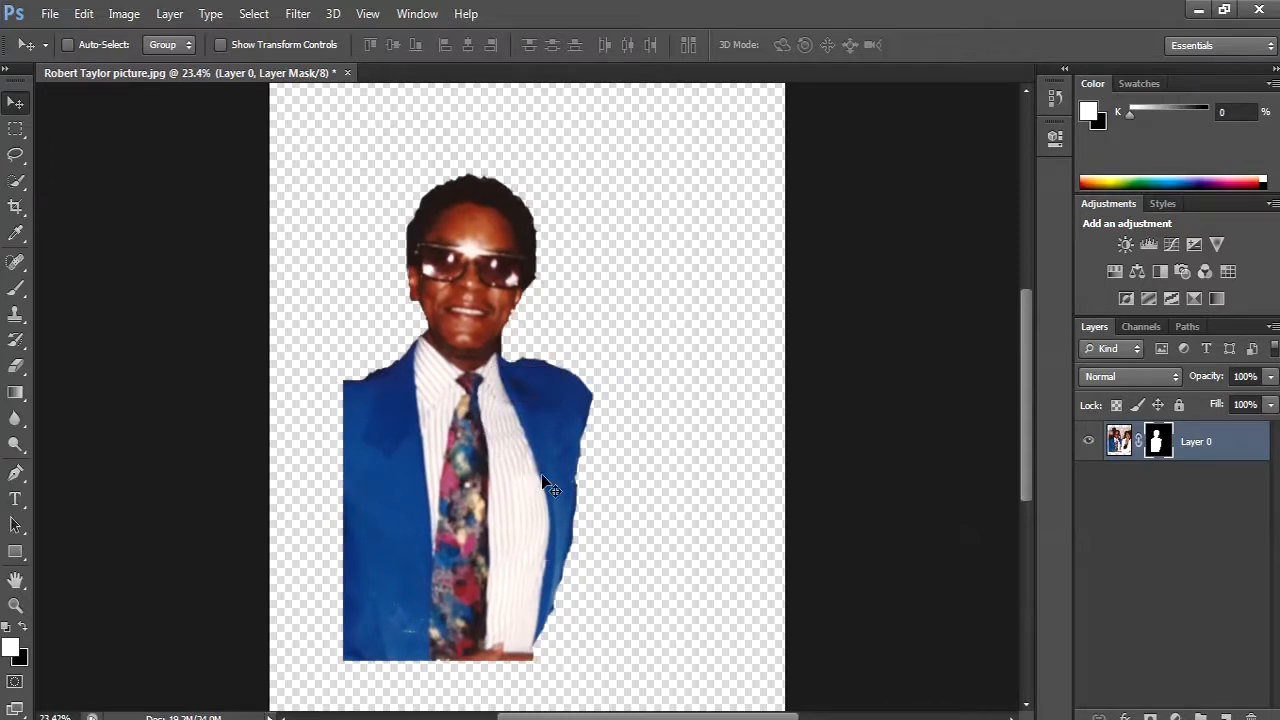
{"action": "scroll", "coordinate": [445, 342], "scroll_direction": "up", "scroll_amount": 1}
{"action": "scroll", "coordinate": [445, 342], "scroll_direction": "up", "scroll_amount": 3}
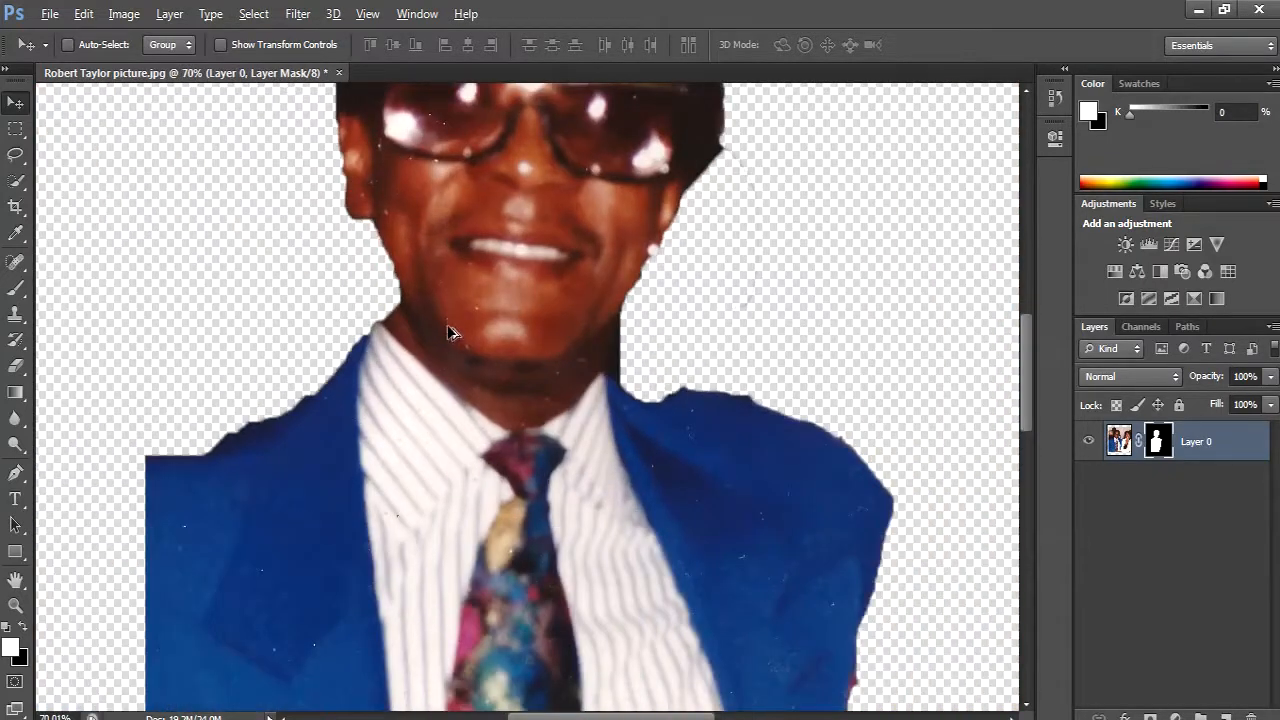
{"action": "scroll", "coordinate": [449, 325], "scroll_direction": "down", "scroll_amount": 2}
{"action": "scroll", "coordinate": [449, 323], "scroll_direction": "up", "scroll_amount": 3}
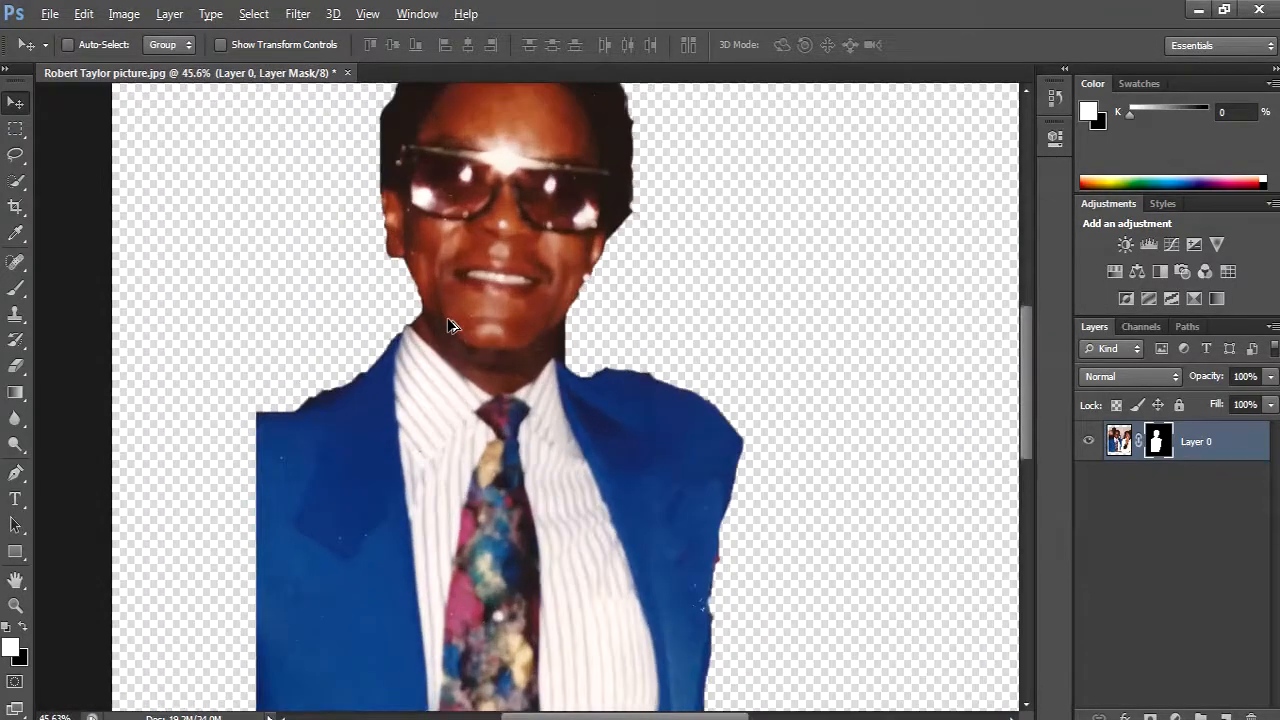
{"action": "left_click_drag", "start_coordinate": [471, 270], "coordinate": [470, 387]}
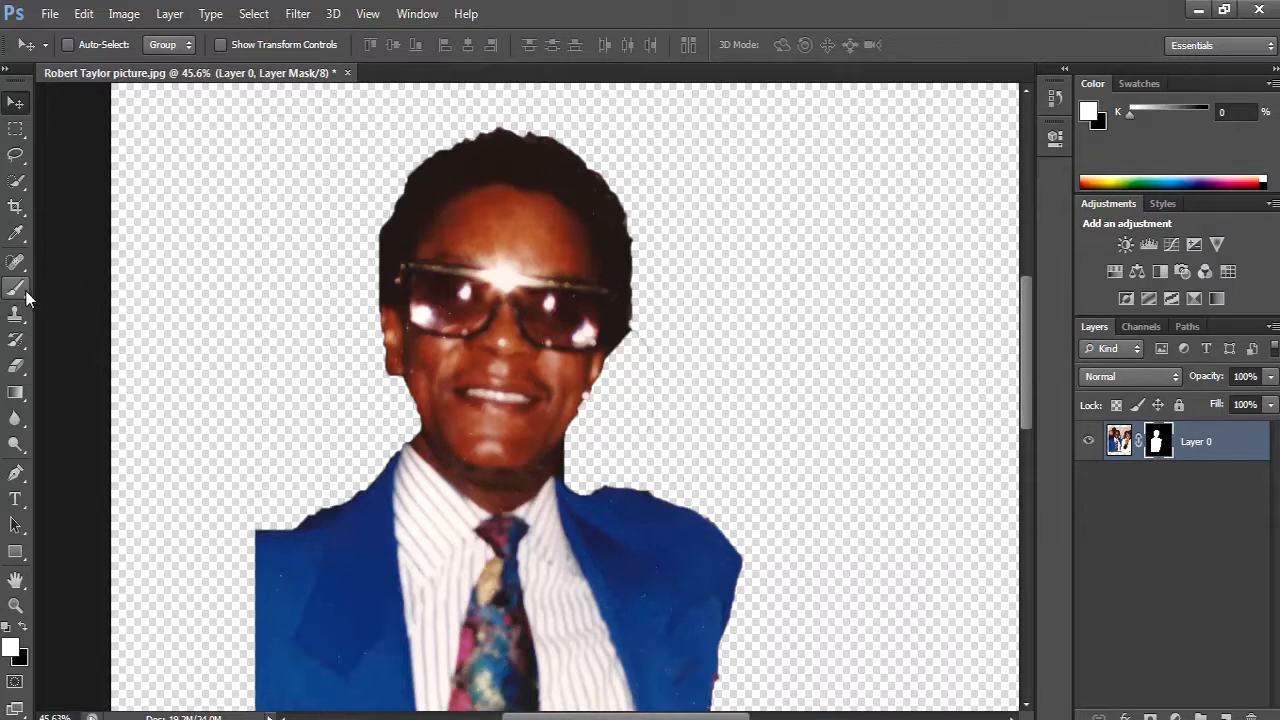
- With a 30-pixel brush on the layer mask, paint white to reveal and black to hide small areas above the jacket shoulder near the neck
{"action": "key", "text": "b"}
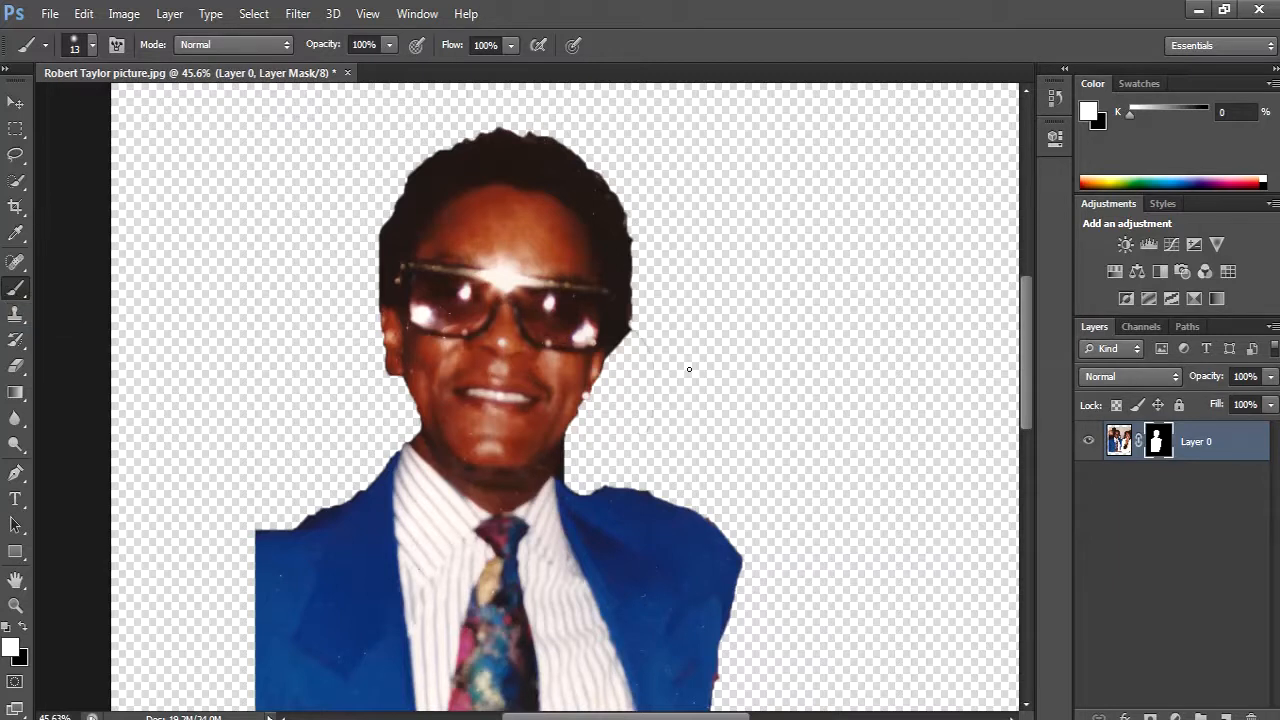
{"action": "key", "text": "bracketright"}
{"action": "key", "text": "bracketright"}
{"action": "key", "text": "bracketright"}
{"action": "key", "text": "bracketright"}
{"action": "key", "text": "bracketright"}
{"action": "key", "text": "bracketright"}
{"action": "key", "text": "bracketright"}
{"action": "key", "text": "bracketright"}
{"action": "scroll", "coordinate": [686, 372], "scroll_direction": "down", "scroll_amount": 2}
{"action": "key", "text": "bracketleft"}
{"action": "key", "text": "bracketleft"}
{"action": "key", "text": "bracketleft"}
{"action": "key", "text": "bracketleft"}
{"action": "key", "text": "bracketleft"}
{"action": "key", "text": "bracketleft"}
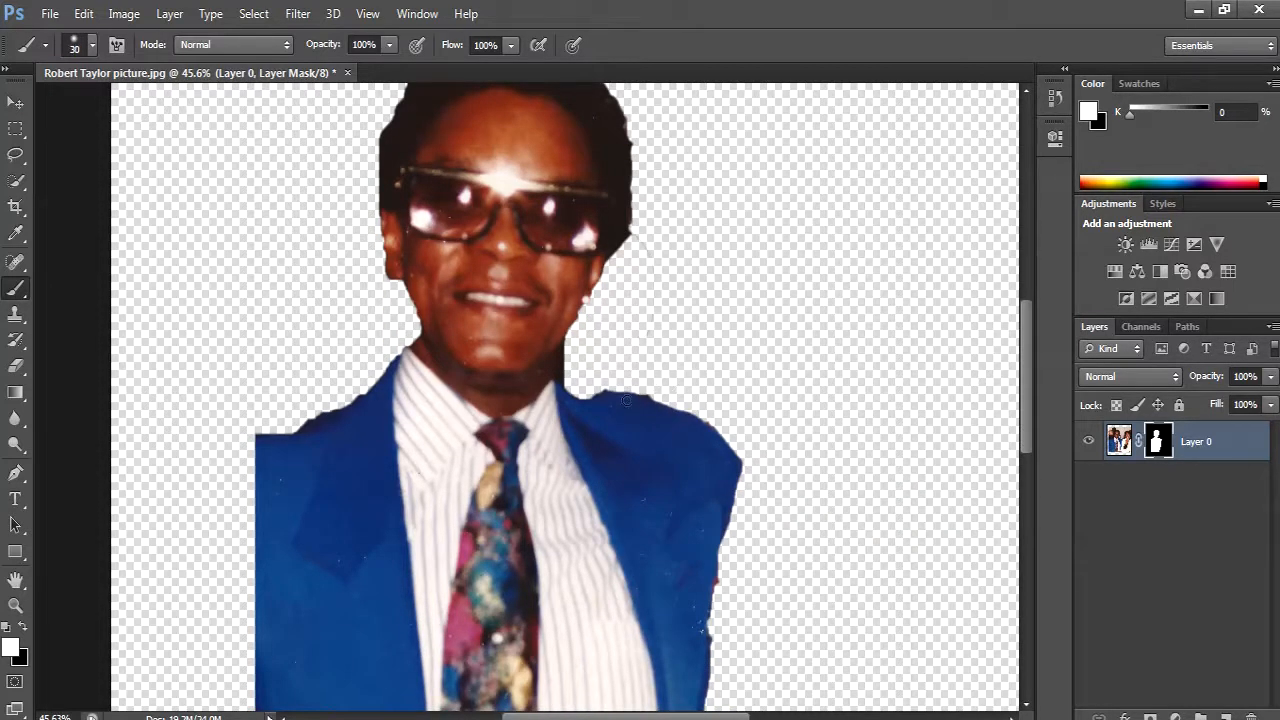
{"action": "left_click_drag", "start_coordinate": [647, 391], "coordinate": [654, 391]}
{"action": "key", "text": "x"}
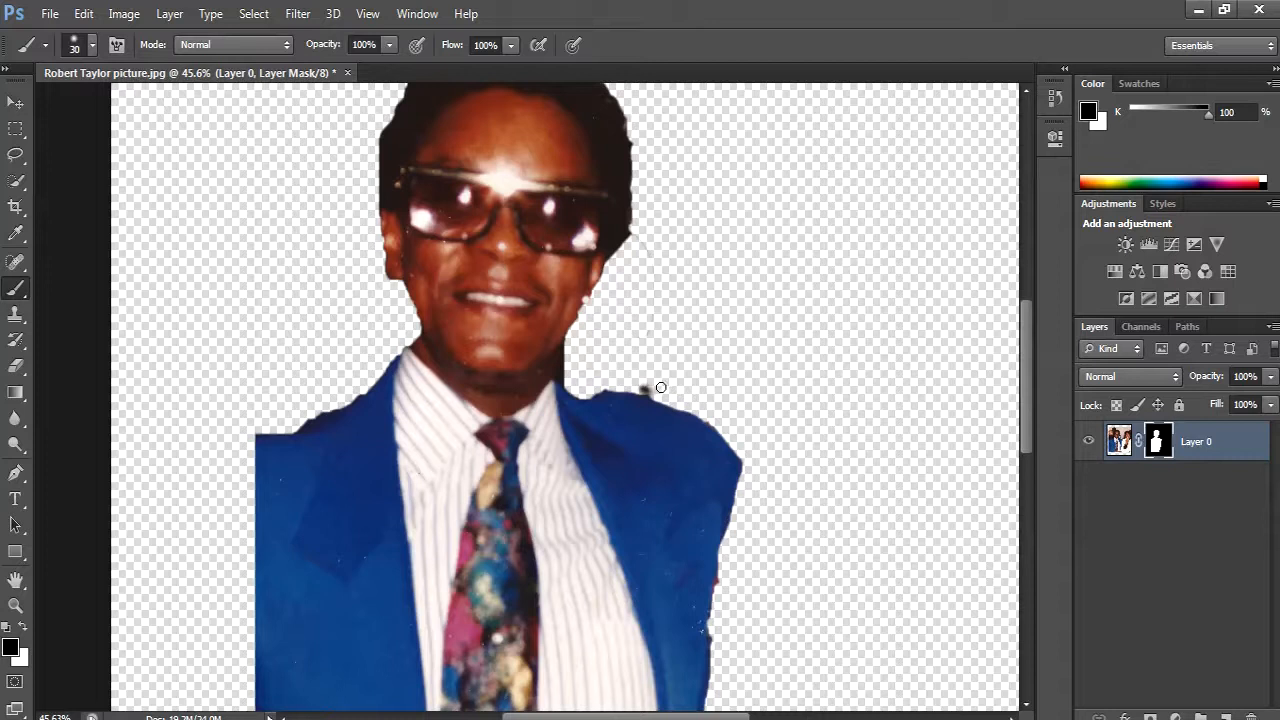
{"action": "left_click_drag", "start_coordinate": [651, 385], "coordinate": [636, 384]}
{"action": "key", "text": "x"}
{"action": "mouse_move", "coordinate": [608, 383]}
{"action": "left_mouse_down"}
{"action": "mouse_move", "coordinate": [663, 380]}
{"action": "mouse_move", "coordinate": [627, 367]}
{"action": "mouse_move", "coordinate": [588, 386]}
{"action": "mouse_move", "coordinate": [646, 381]}
{"action": "mouse_move", "coordinate": [612, 379]}
{"action": "left_mouse_up"}
{"action": "key", "text": "x"}
{"action": "key", "text": "x"}
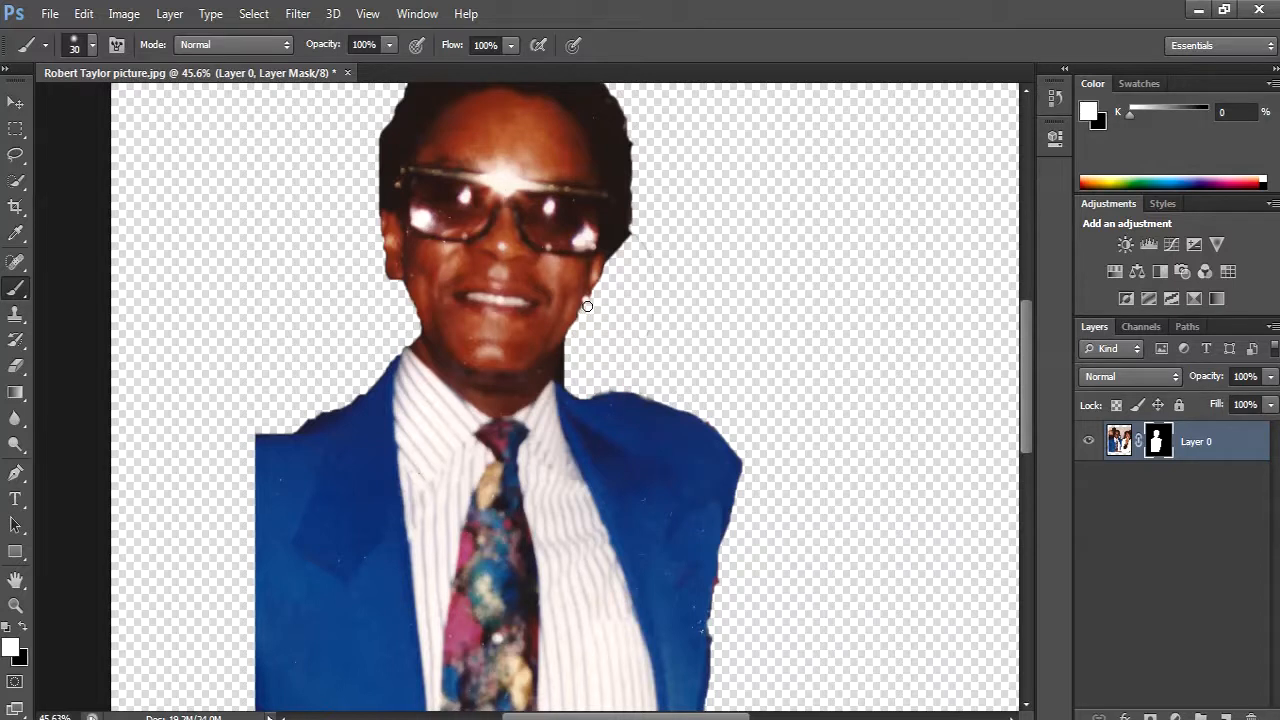
- Paint black on the layer mask along the jaw below the earring and over the dark strip beside the neck
{"action": "key", "text": "x"}
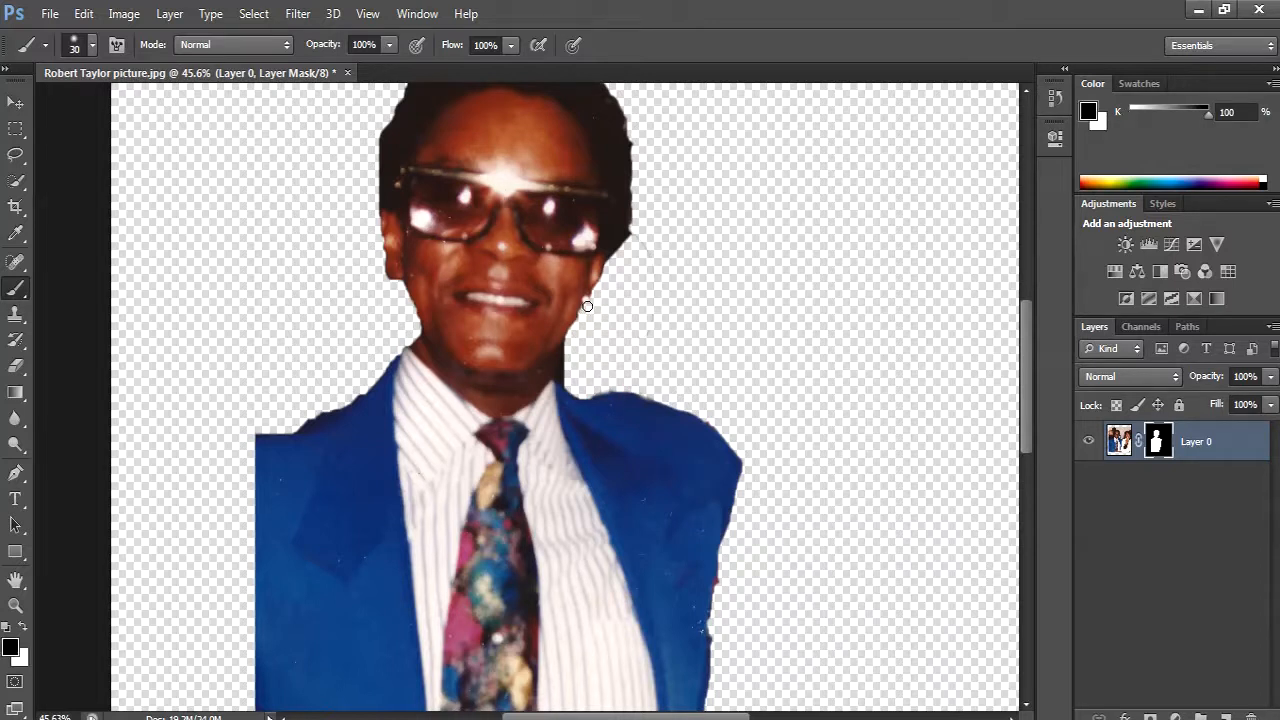
{"action": "mouse_move", "coordinate": [583, 318]}
{"action": "left_mouse_down"}
{"action": "mouse_move", "coordinate": [588, 296]}
{"action": "mouse_move", "coordinate": [589, 308]}
{"action": "left_mouse_up"}
{"action": "mouse_move", "coordinate": [566, 362]}
{"action": "left_mouse_down"}
{"action": "mouse_move", "coordinate": [569, 380]}
{"action": "mouse_move", "coordinate": [570, 342]}
{"action": "left_mouse_up"}
{"action": "scroll", "coordinate": [443, 356], "scroll_direction": "down", "scroll_amount": 3}
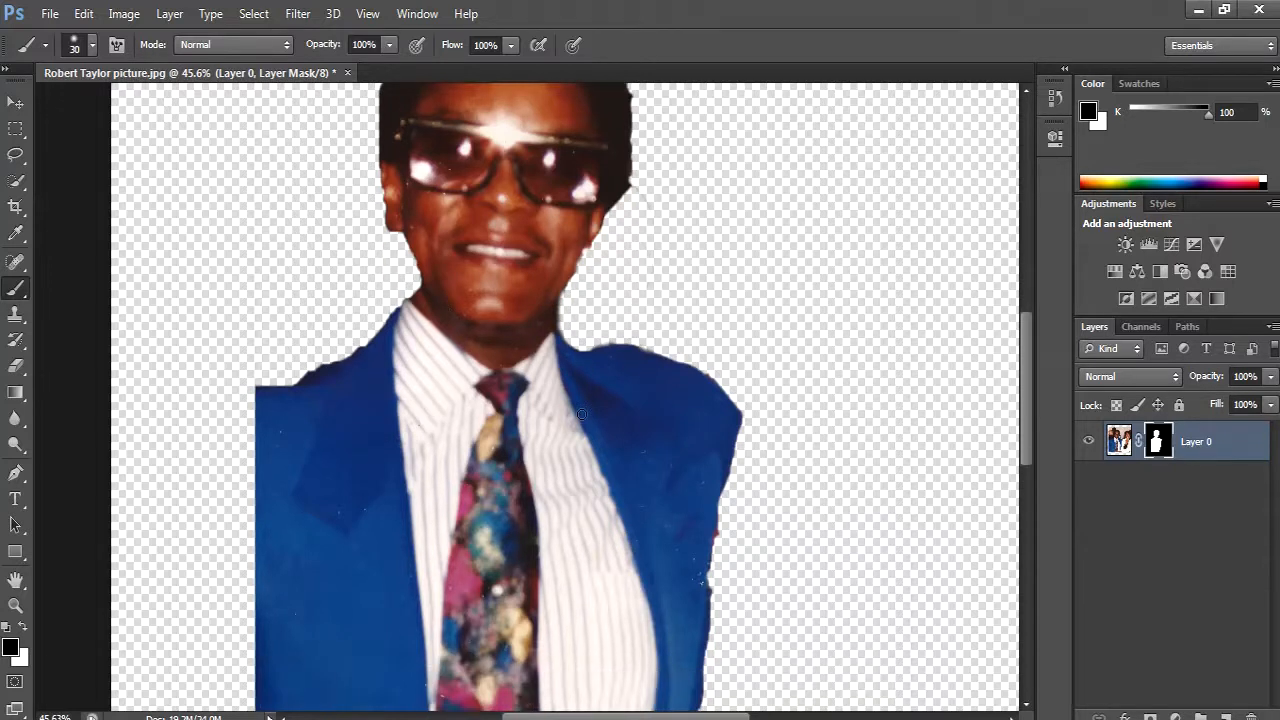
- Hide the red and white specks along the jacket's outer sleeve edge with black on the layer mask
{"action": "scroll", "coordinate": [733, 443], "scroll_direction": "down", "scroll_amount": 1}
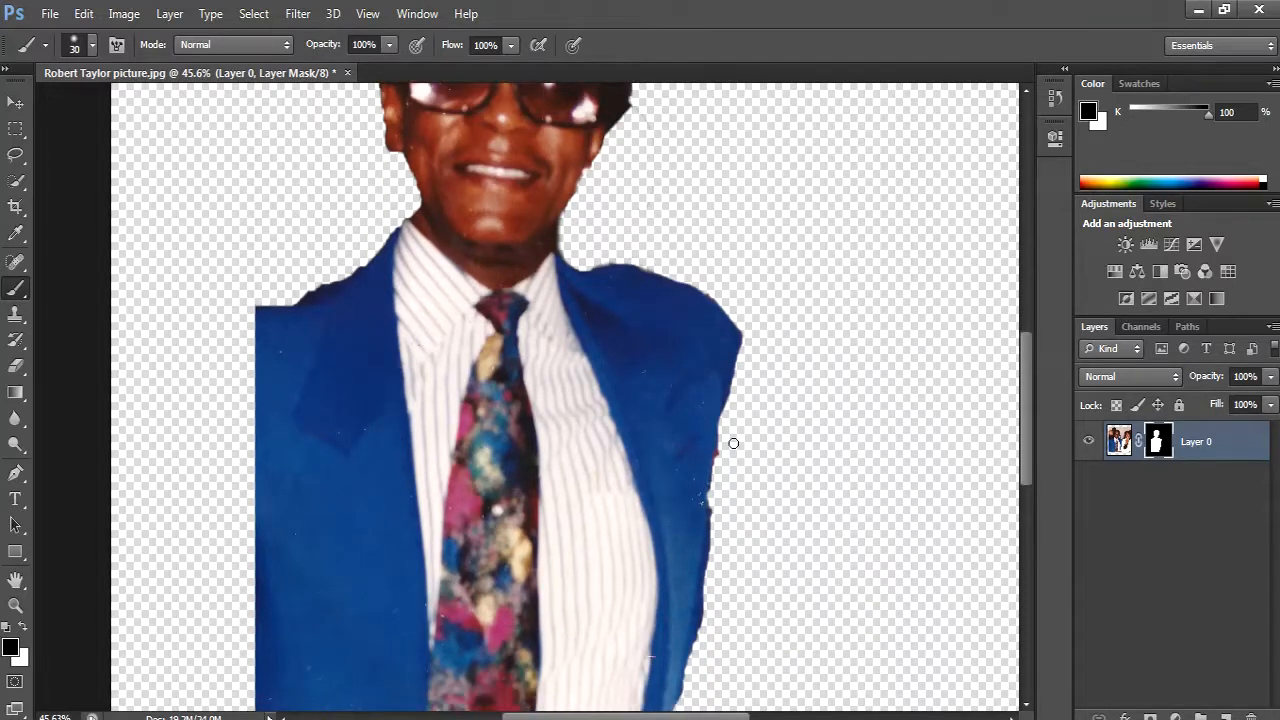
{"action": "key", "text": "x"}
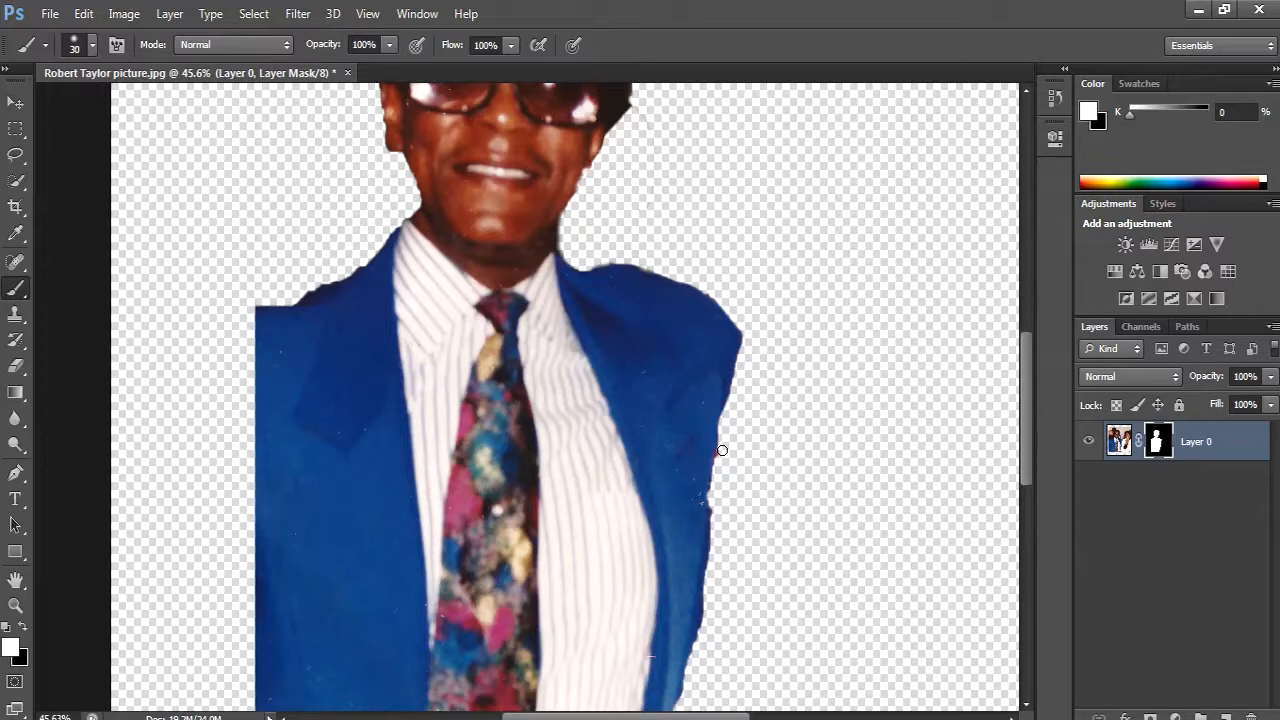
{"action": "key", "text": "x"}
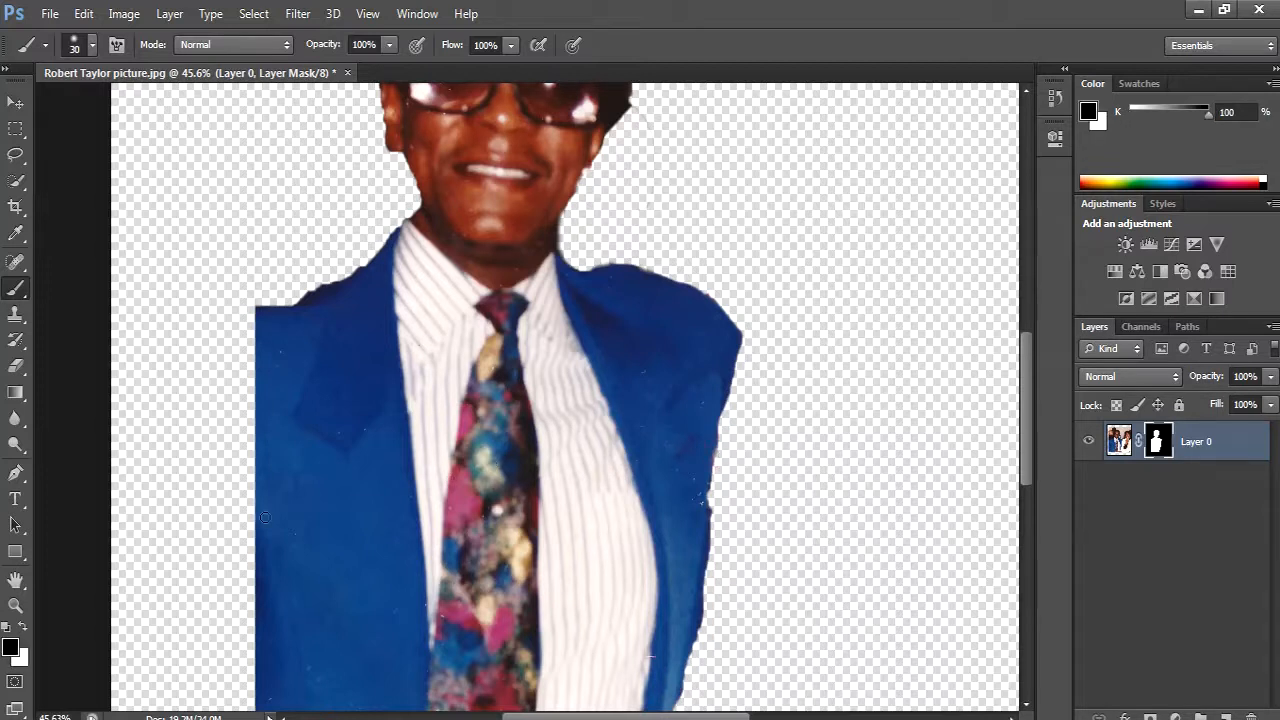
{"action": "key", "text": "x"}
{"action": "key", "text": "x"}
{"action": "key", "text": "x"}
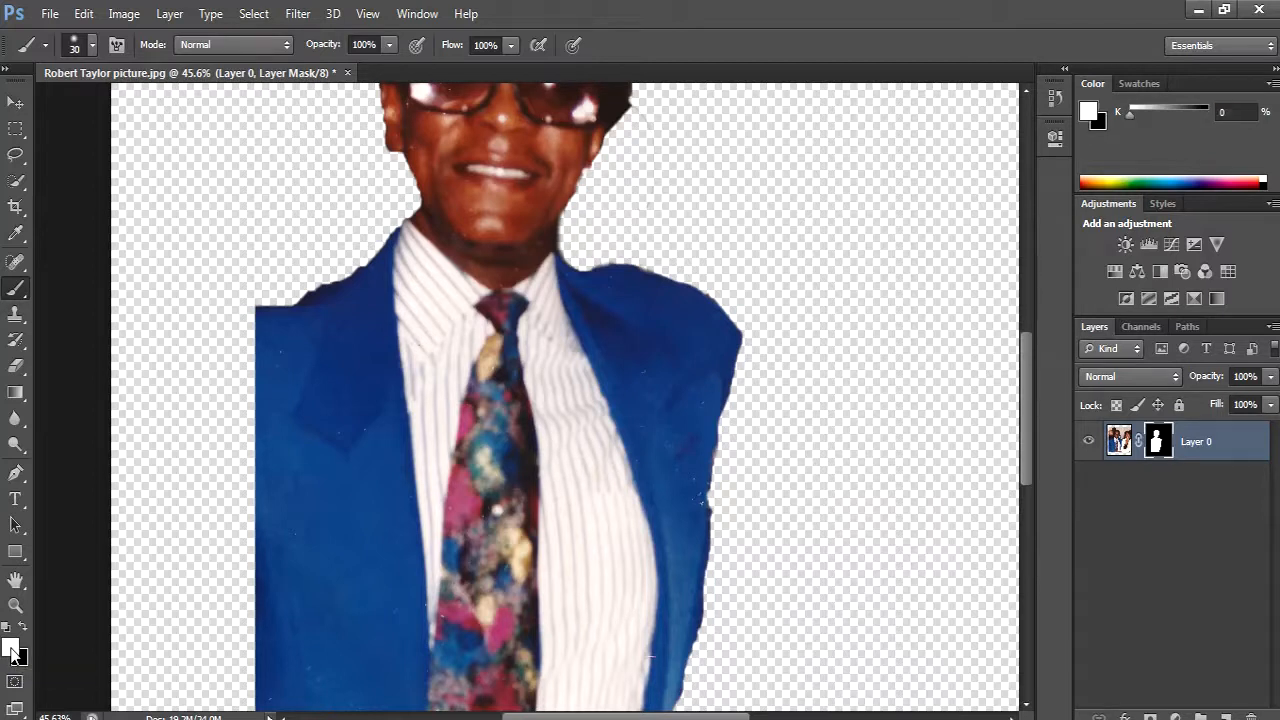
{"action": "key", "text": "x"}
{"action": "key", "text": "x"}
{"action": "key", "text": "x"}
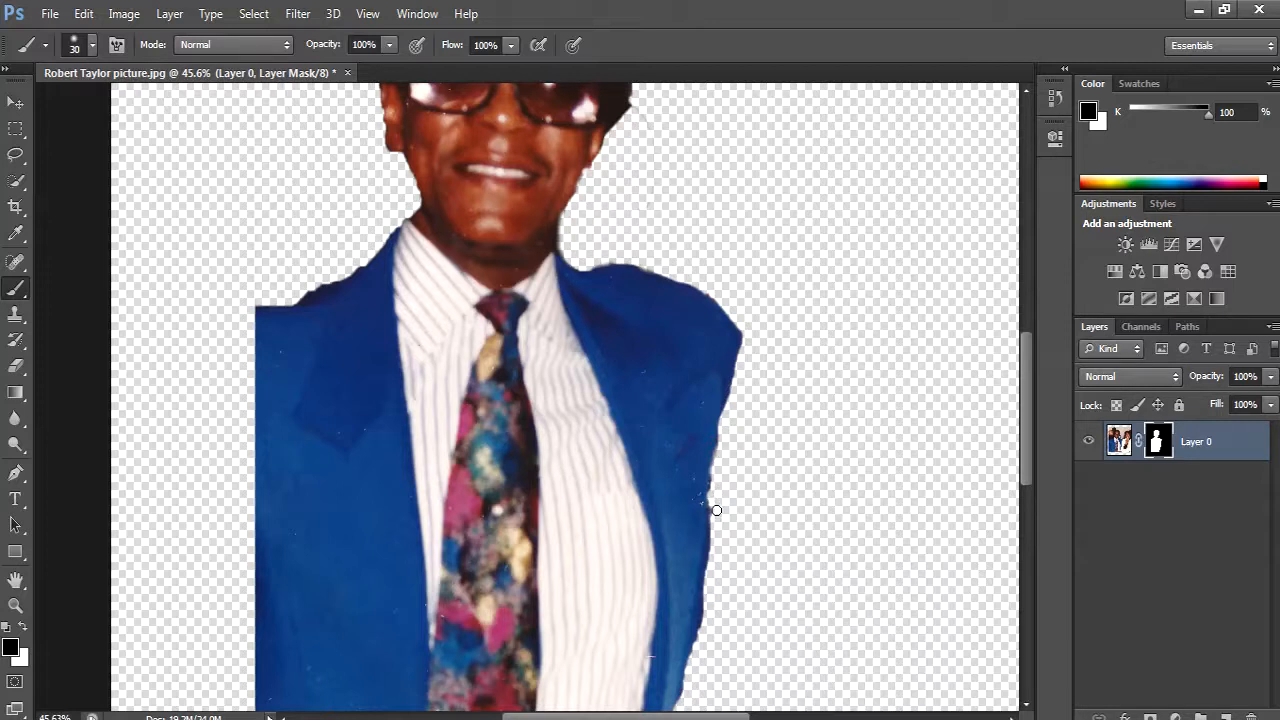
- Trim the jacket's outer edge from the shoulder tip down the sleeve with black on the layer mask
{"action": "scroll", "coordinate": [716, 520], "scroll_direction": "down", "scroll_amount": 3}
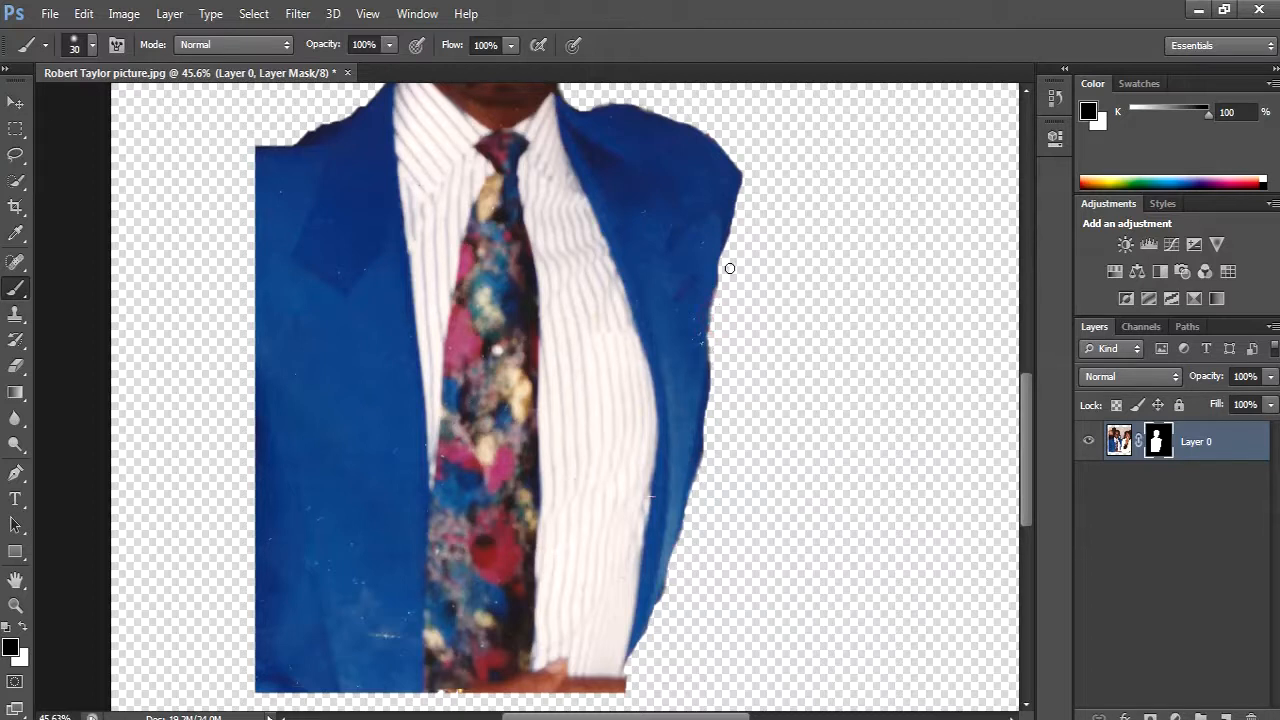
{"action": "scroll", "coordinate": [730, 258], "scroll_direction": "up", "scroll_amount": 3}
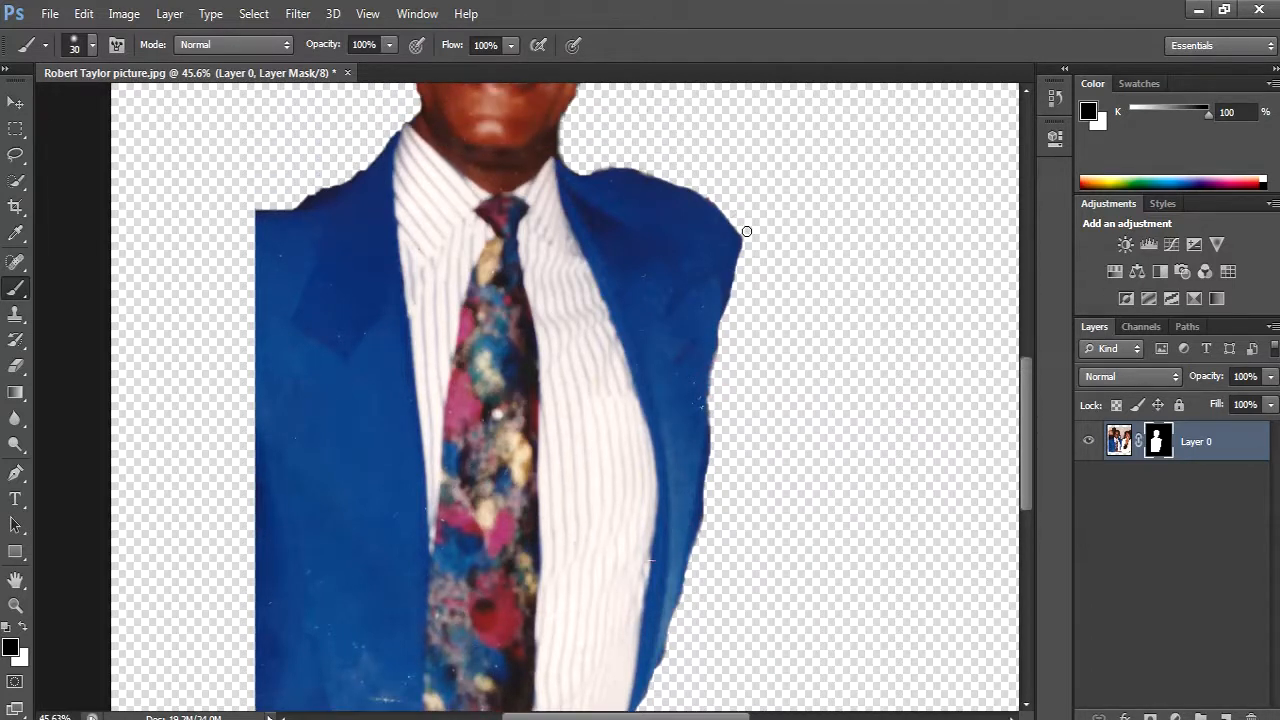
{"action": "scroll", "coordinate": [745, 245], "scroll_direction": "down", "scroll_amount": 2}
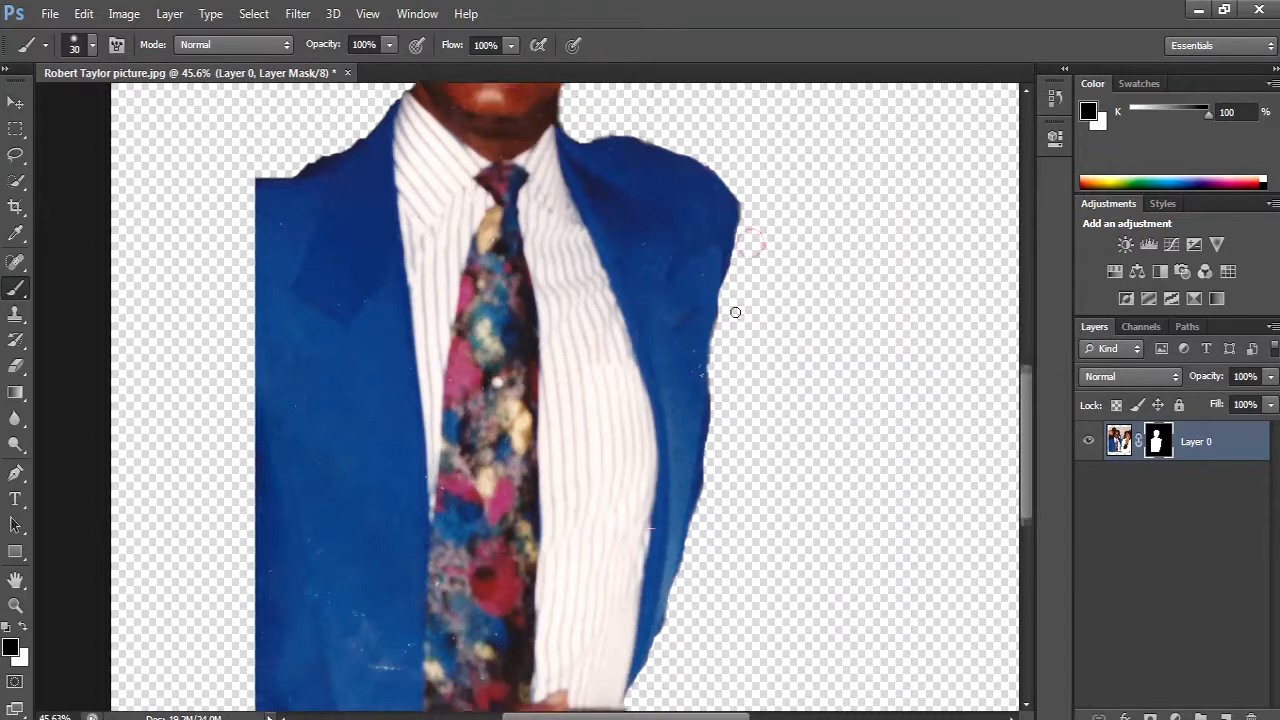
{"action": "scroll", "coordinate": [735, 312], "scroll_direction": "down", "scroll_amount": 4}
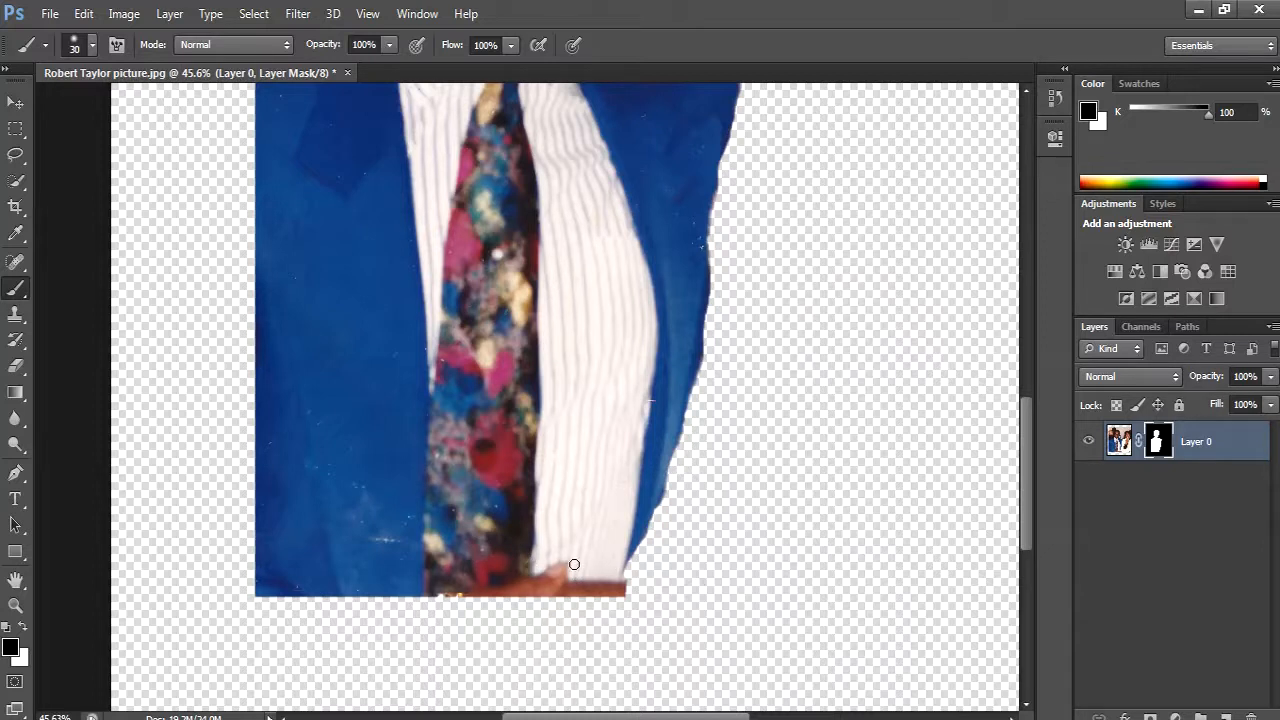
- Zoom in on the face and hide the faint stray arc of pixels in the transparent area beside it with black
{"action": "scroll", "coordinate": [554, 523], "scroll_direction": "up", "scroll_amount": 12}
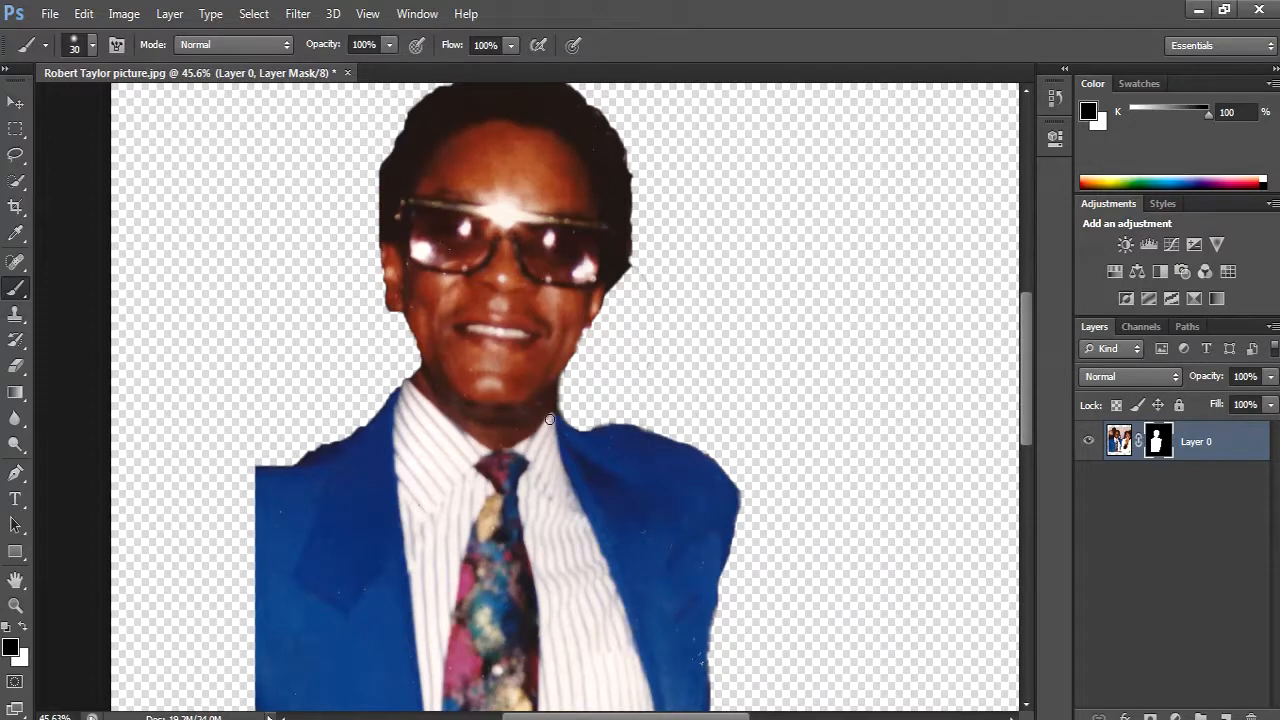
{"action": "key", "text": "ctrl+plus"}
{"action": "key", "text": "ctrl+plus"}
{"action": "key", "text": "ctrl+plus"}
{"action": "key", "text": "ctrl+plus"}
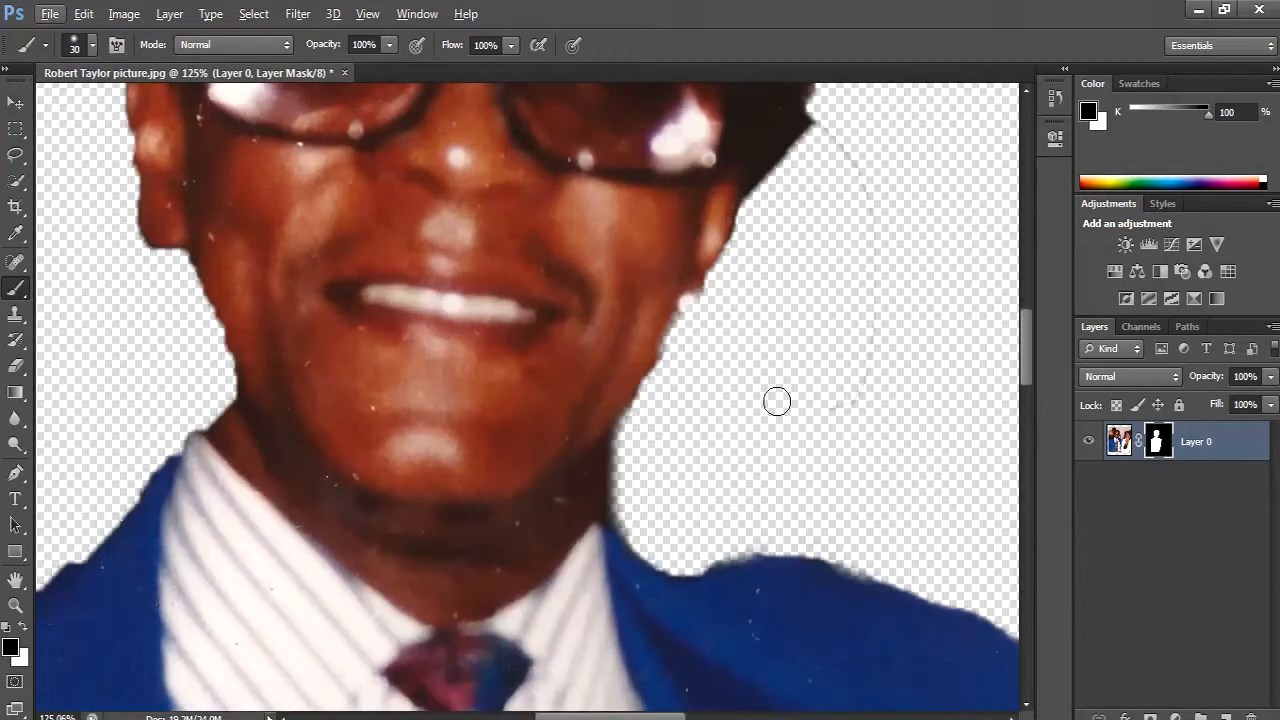
{"action": "mouse_move", "coordinate": [870, 356]}
{"action": "left_mouse_down"}
{"action": "mouse_move", "coordinate": [872, 208]}
{"action": "mouse_move", "coordinate": [841, 146]}
{"action": "mouse_move", "coordinate": [862, 204]}
{"action": "left_mouse_up"}
{"action": "scroll", "coordinate": [866, 230], "scroll_direction": "up", "scroll_amount": 1}
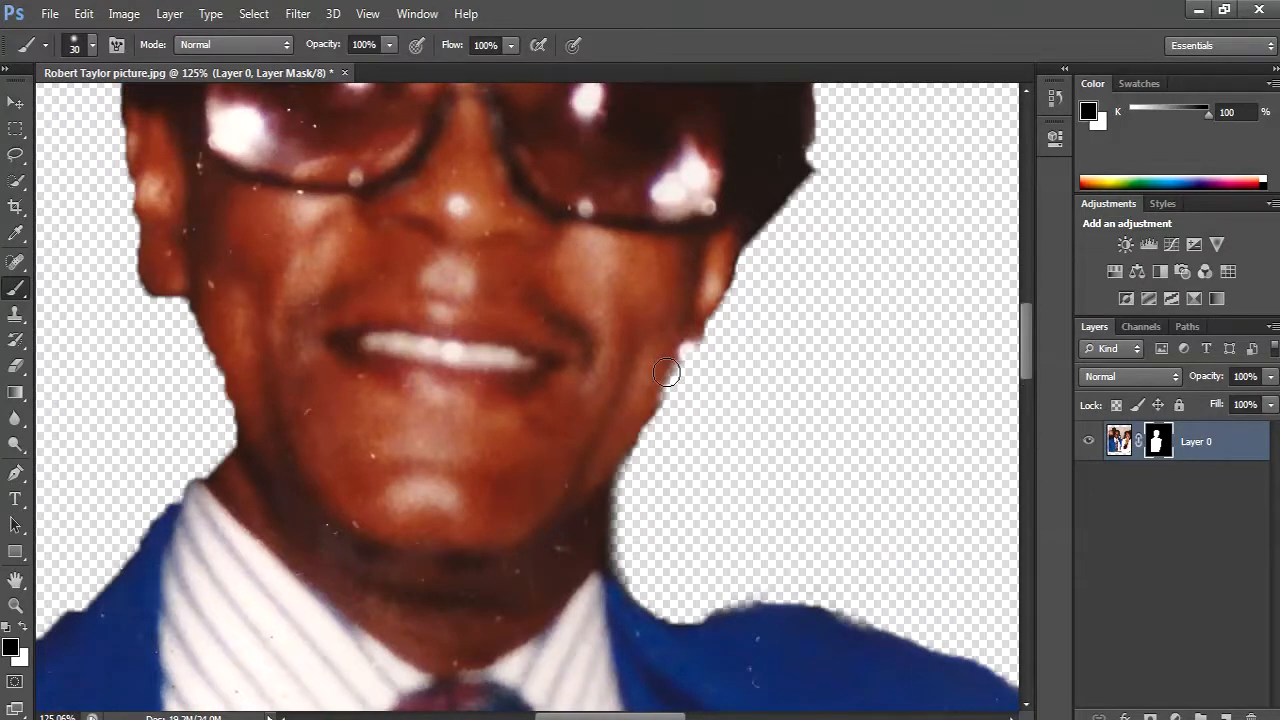
- Reduce the brush to 10 pixels and trim the ear, jaw and hair edges on the earring side with black on the mask
{"action": "key", "text": "x"}
{"action": "key", "text": "bracketleft"}
{"action": "key", "text": "bracketleft"}
{"action": "key", "text": "bracketleft"}
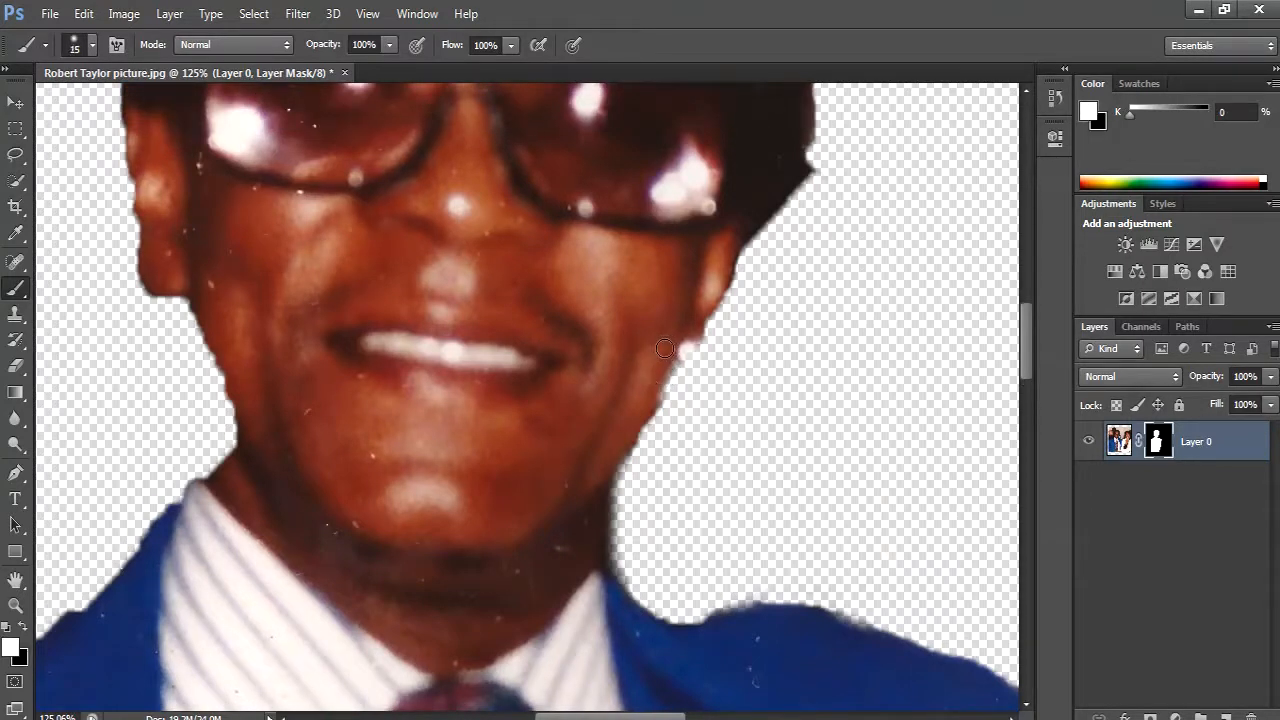
{"action": "key", "text": "x"}
{"action": "key", "text": "x"}
{"action": "left_click_drag", "start_coordinate": [726, 276], "coordinate": [706, 320]}
{"action": "key", "text": "x"}
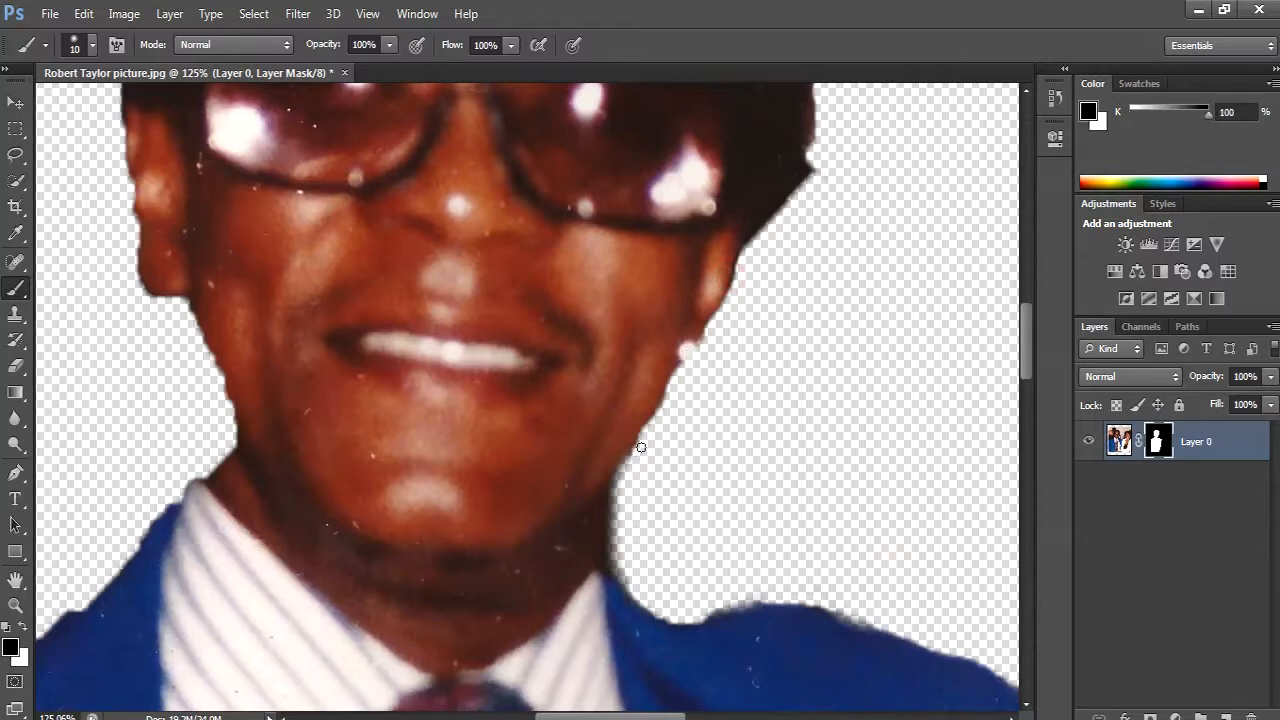
{"action": "left_click_drag", "start_coordinate": [635, 464], "coordinate": [642, 441]}
{"action": "scroll", "coordinate": [690, 390], "scroll_direction": "up", "scroll_amount": 3}
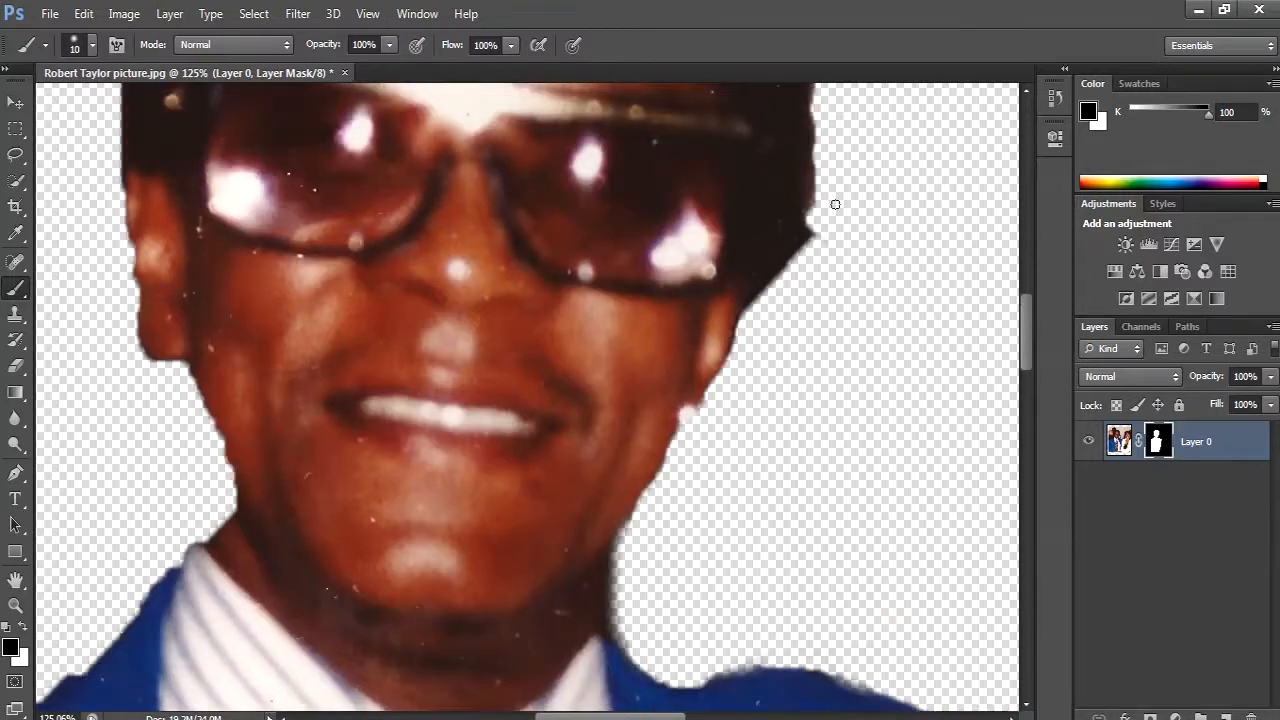
{"action": "scroll", "coordinate": [825, 276], "scroll_direction": "up", "scroll_amount": 1}
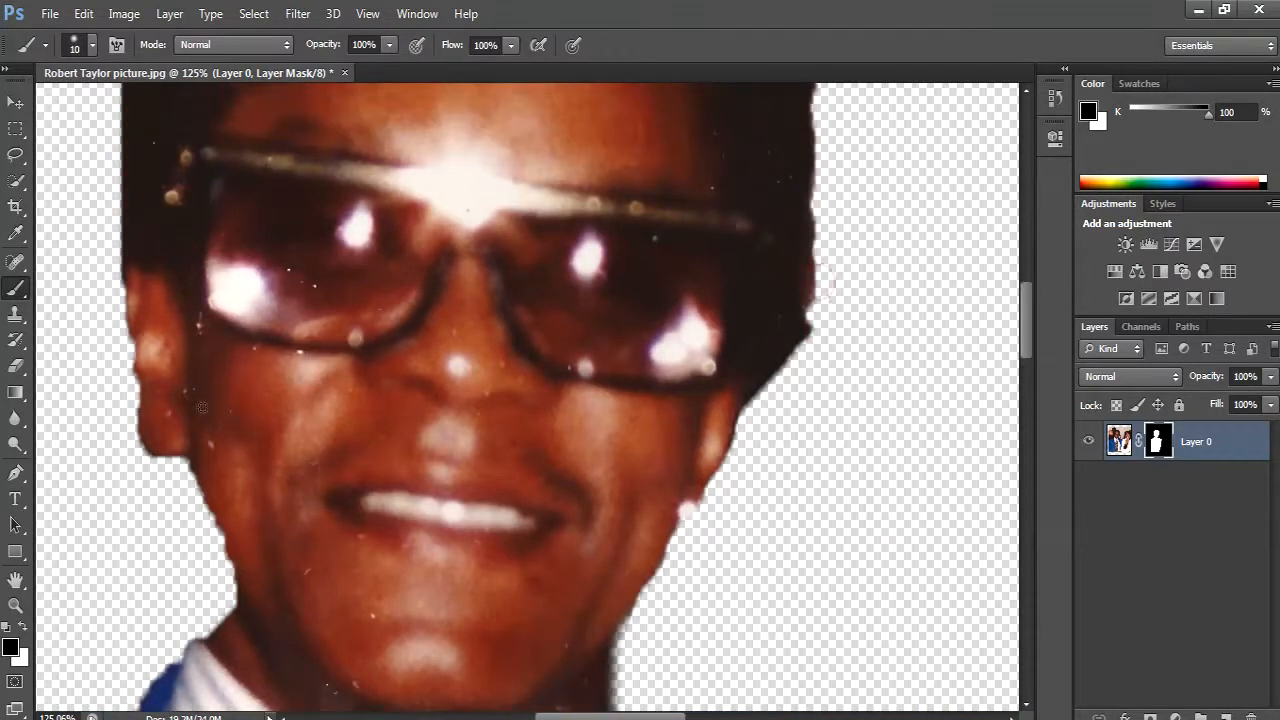
- Smooth the mask edge along the cheek, jaw and ear on the opposite side of the face with black
{"action": "scroll", "coordinate": [176, 550], "scroll_direction": "down", "scroll_amount": 1}
{"action": "scroll", "coordinate": [185, 535], "scroll_direction": "down", "scroll_amount": 1}
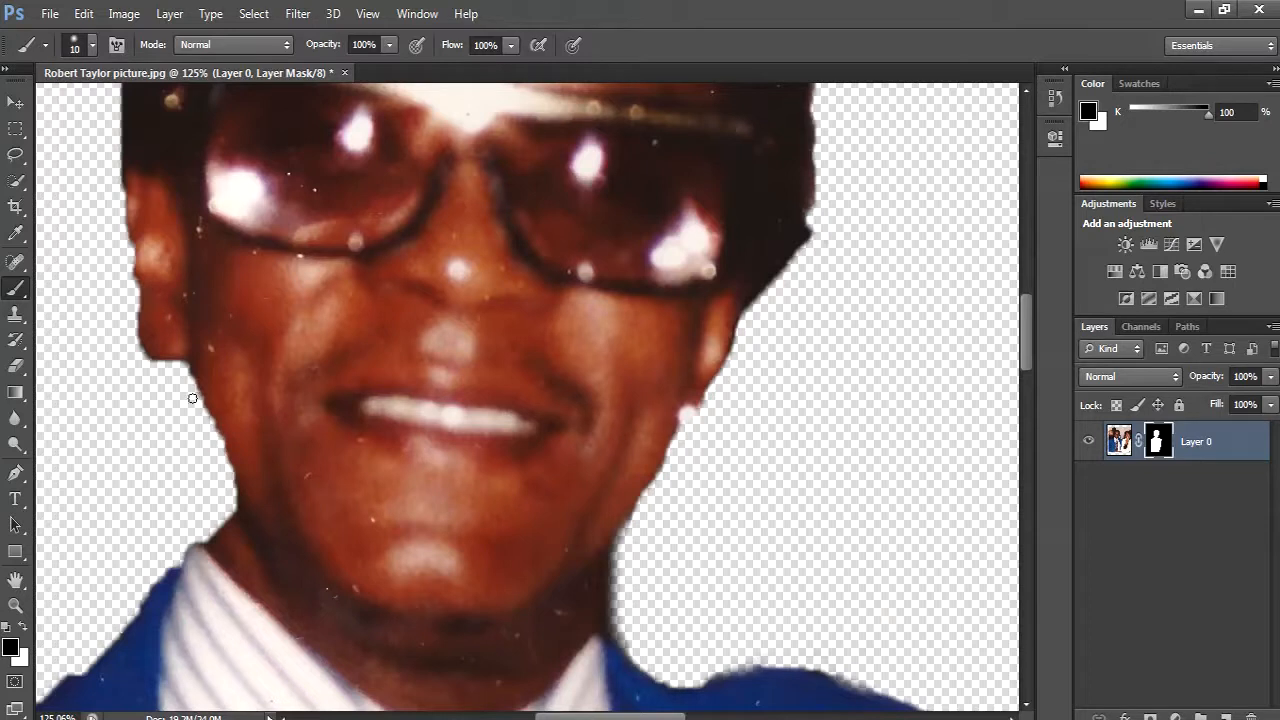
{"action": "mouse_move", "coordinate": [199, 409]}
{"action": "left_mouse_down"}
{"action": "mouse_move", "coordinate": [224, 462]}
{"action": "mouse_move", "coordinate": [225, 525]}
{"action": "left_mouse_up"}
{"action": "scroll", "coordinate": [149, 423], "scroll_direction": "up", "scroll_amount": 2}
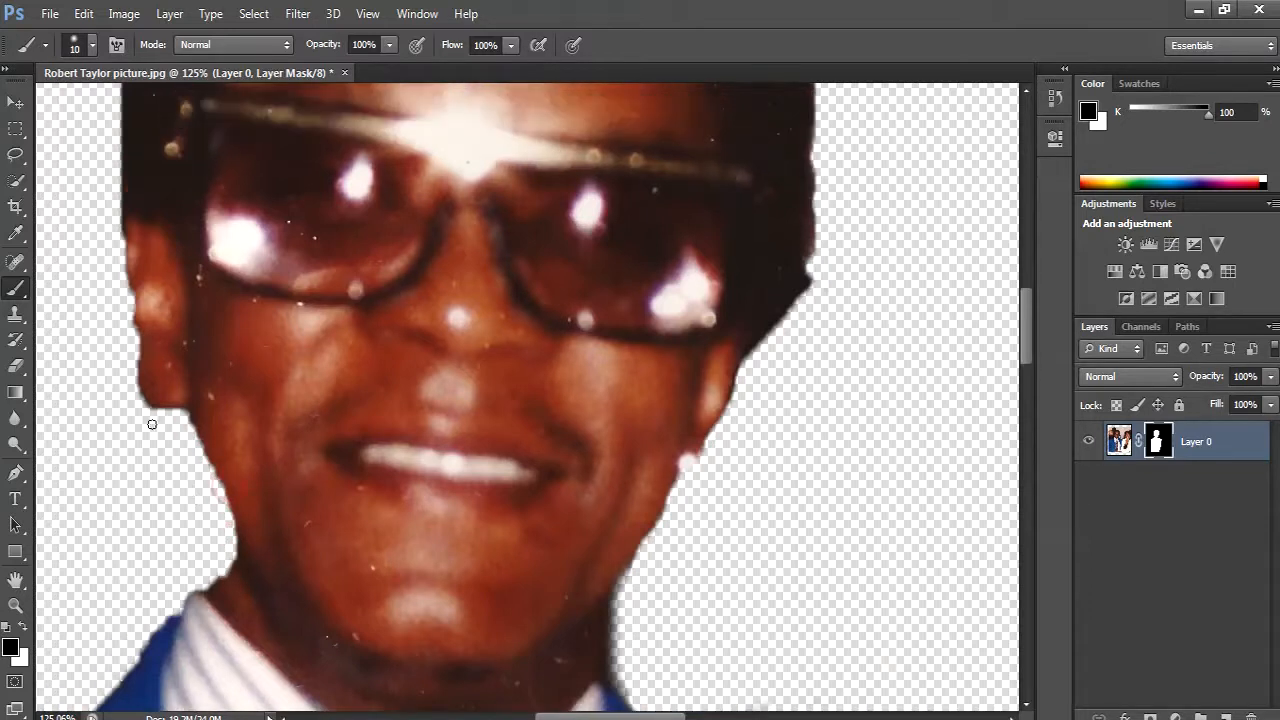
{"action": "mouse_move", "coordinate": [135, 425]}
{"action": "left_mouse_down"}
{"action": "mouse_move", "coordinate": [151, 452]}
{"action": "mouse_move", "coordinate": [129, 347]}
{"action": "mouse_move", "coordinate": [135, 383]}
{"action": "left_mouse_up"}
{"action": "scroll", "coordinate": [125, 345], "scroll_direction": "up", "scroll_amount": 1}
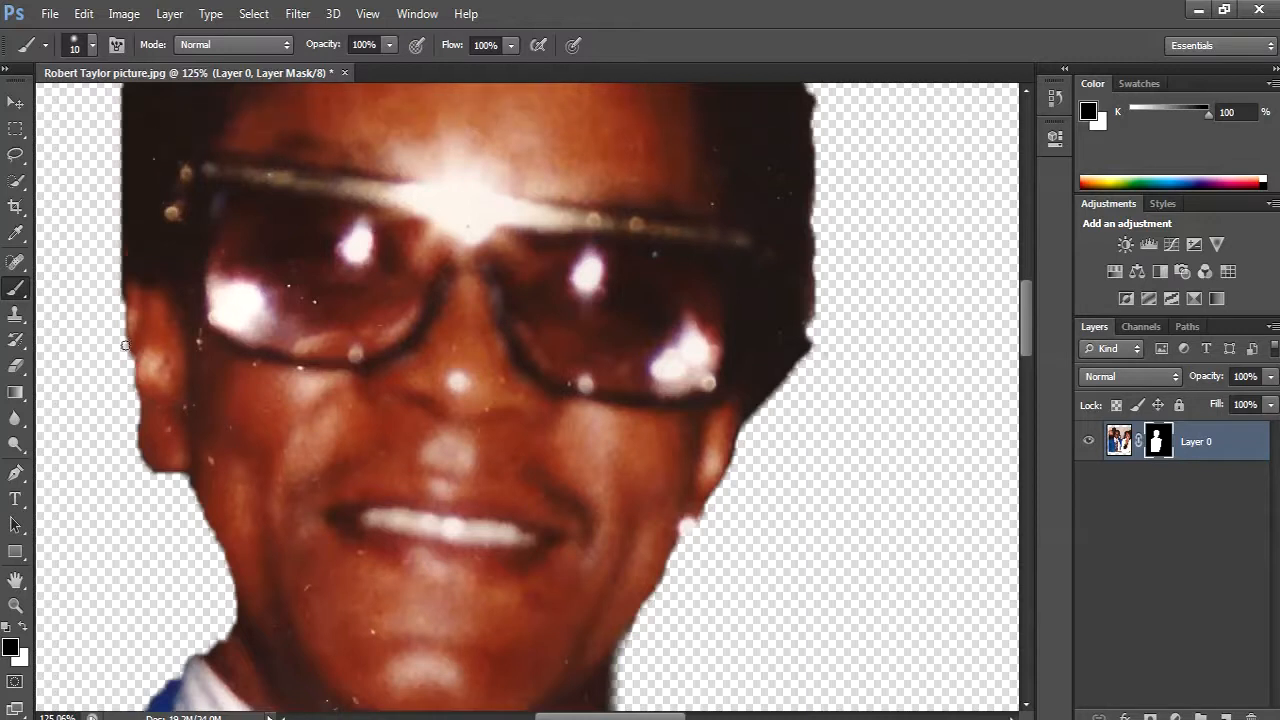
{"action": "mouse_move", "coordinate": [121, 321]}
{"action": "left_mouse_down"}
{"action": "mouse_move", "coordinate": [117, 348]}
{"action": "mouse_move", "coordinate": [116, 292]}
{"action": "left_mouse_up"}
- Trim the uneven edge along the collar and the jacket shoulder beside the cut-off sleeve with black on the layer mask
{"action": "left_click_drag", "start_coordinate": [200, 611], "coordinate": [277, 457]}
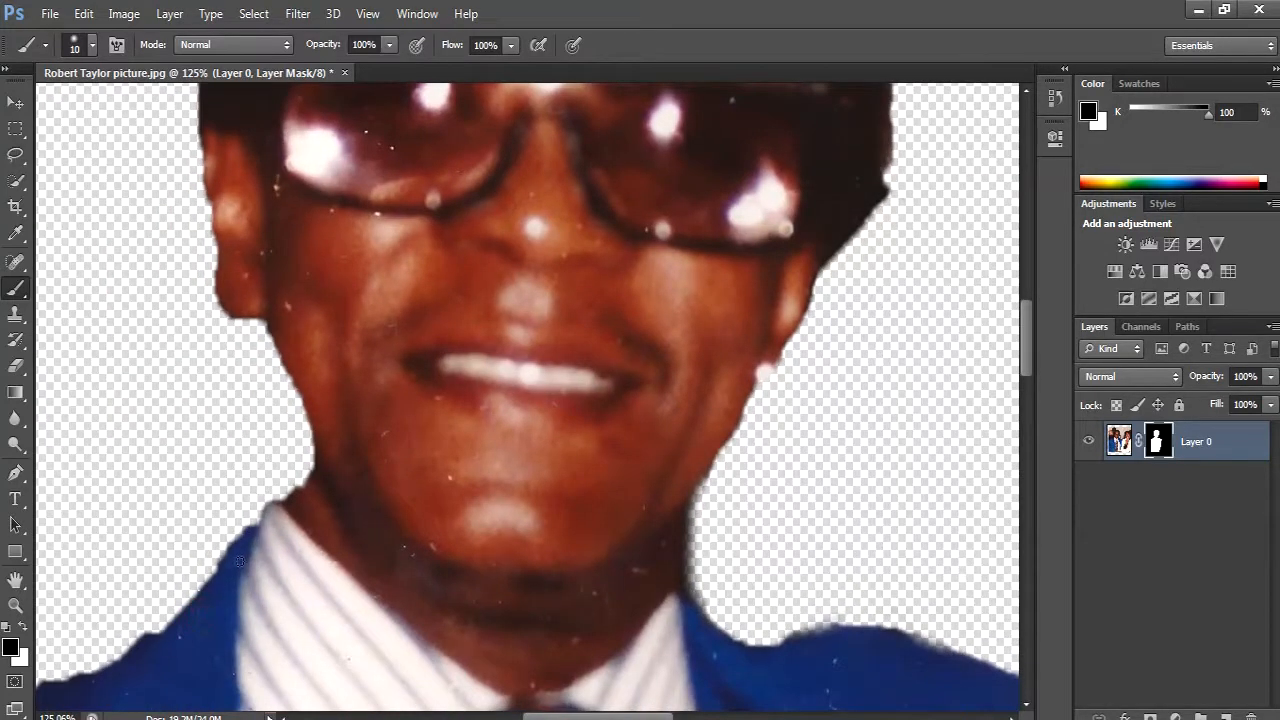
{"action": "left_click_drag", "start_coordinate": [228, 625], "coordinate": [309, 477]}
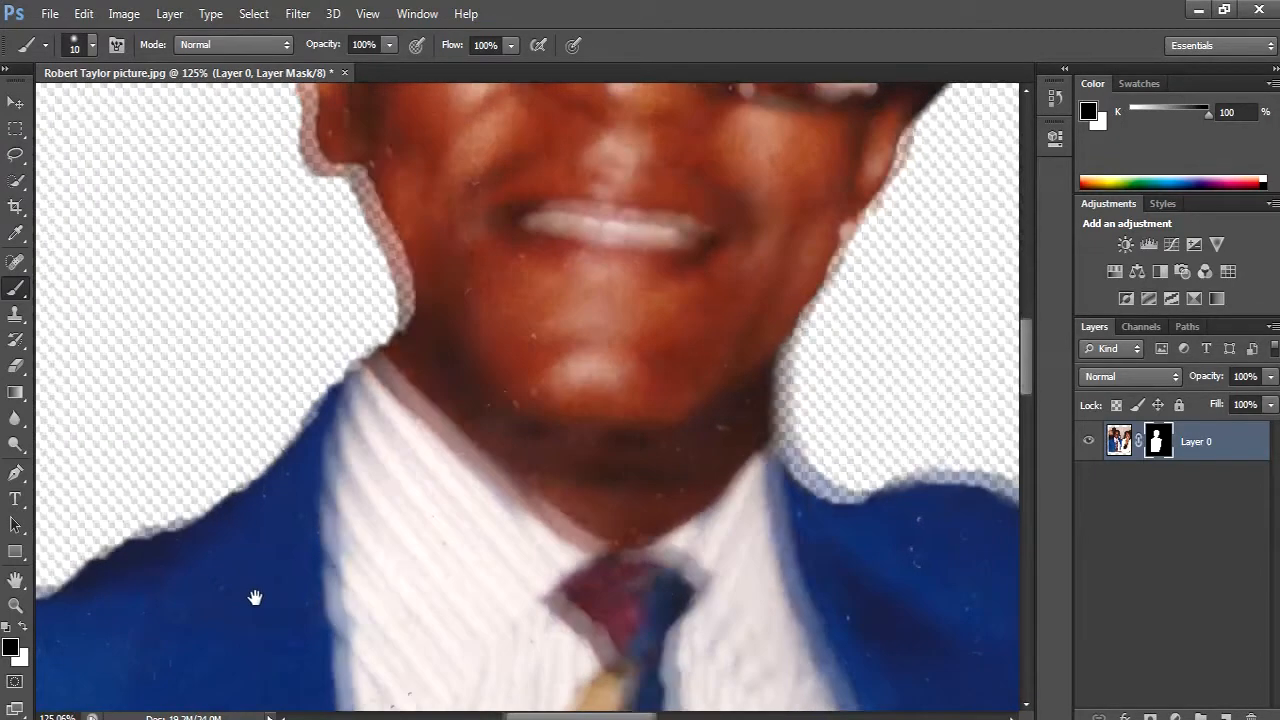
{"action": "left_click_drag", "start_coordinate": [251, 594], "coordinate": [409, 549]}
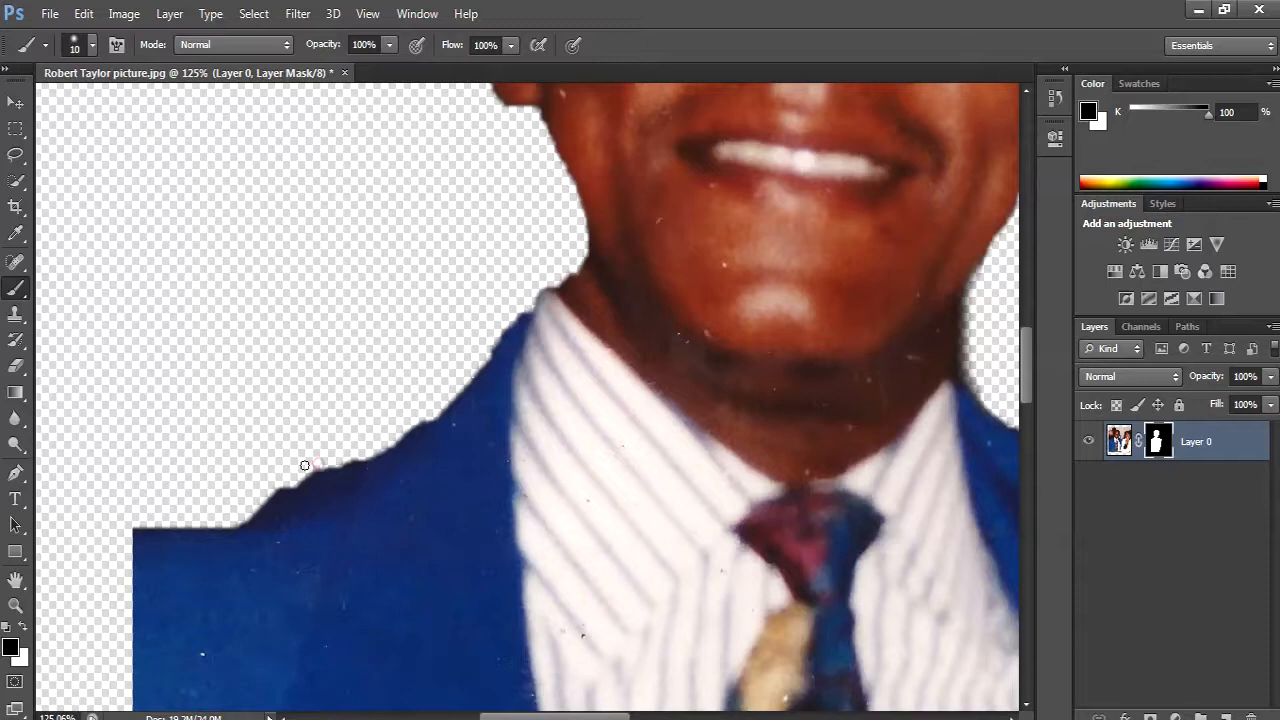
{"action": "left_click_drag", "start_coordinate": [340, 524], "coordinate": [429, 566]}
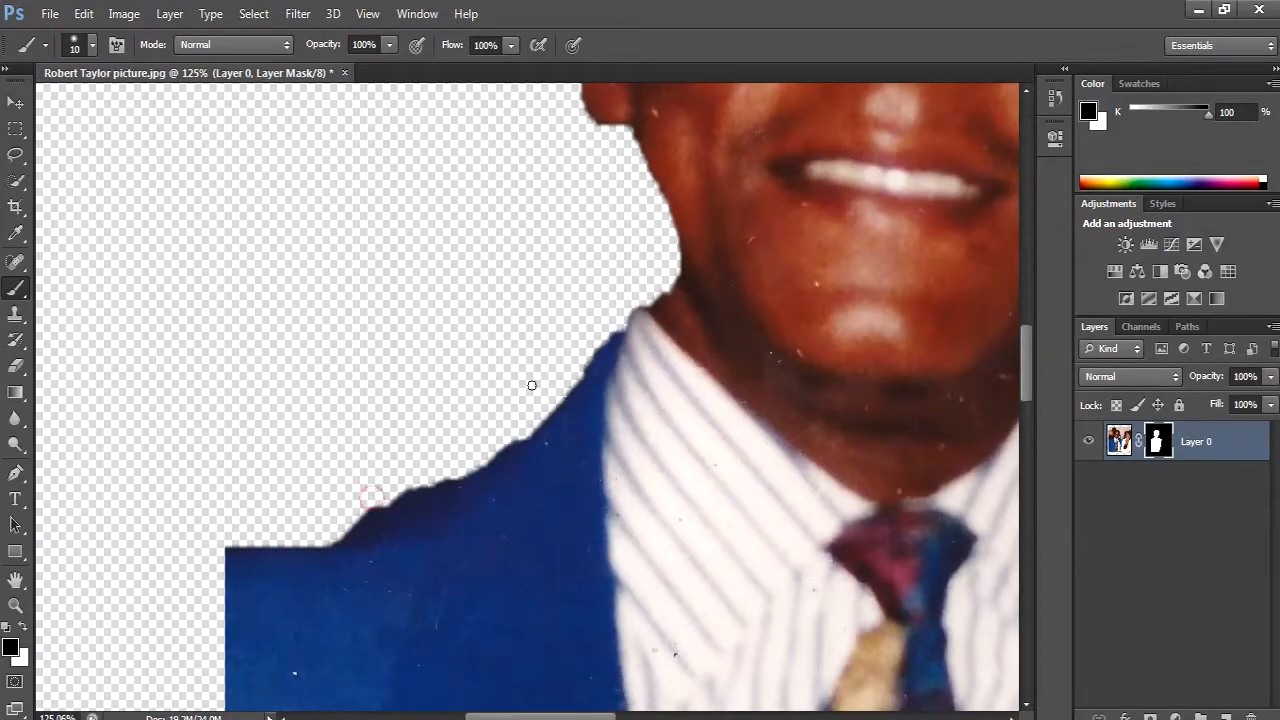
- Set the Spot Healing Brush to 25 pixels and try it on a speck near the hair's outer edge
{"action": "left_click_drag", "start_coordinate": [657, 400], "coordinate": [557, 568]}
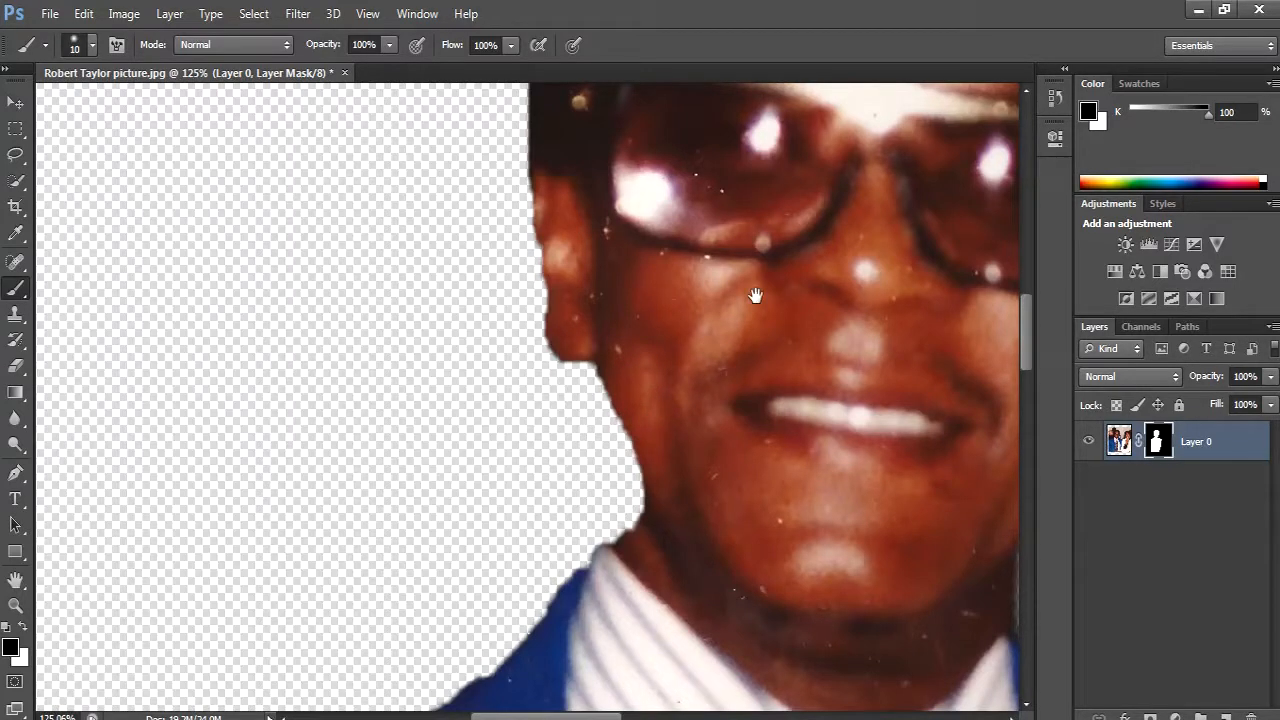
{"action": "left_click_drag", "start_coordinate": [757, 294], "coordinate": [526, 566]}
{"action": "left_click_drag", "start_coordinate": [586, 298], "coordinate": [425, 331]}
{"action": "left_click_drag", "start_coordinate": [690, 523], "coordinate": [608, 650]}
{"action": "left_click_drag", "start_coordinate": [684, 390], "coordinate": [688, 471]}
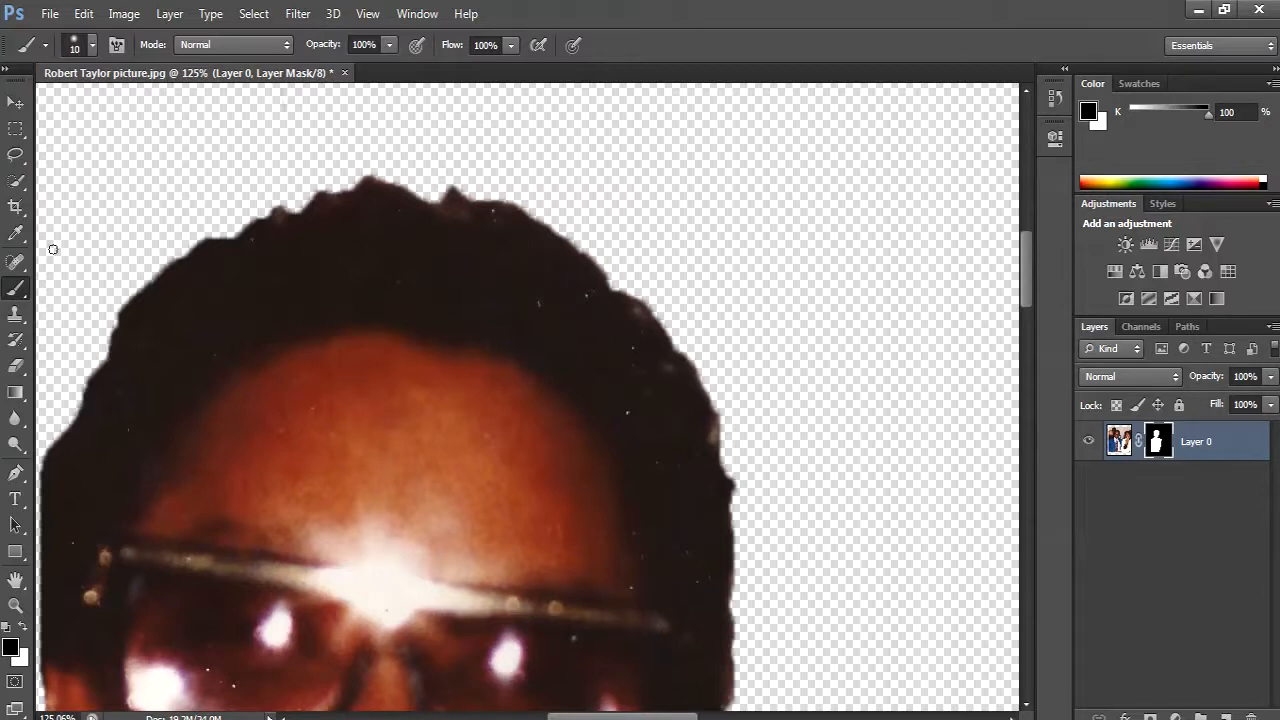
{"action": "key", "text": "j"}
{"action": "right_click", "coordinate": [15, 263]}
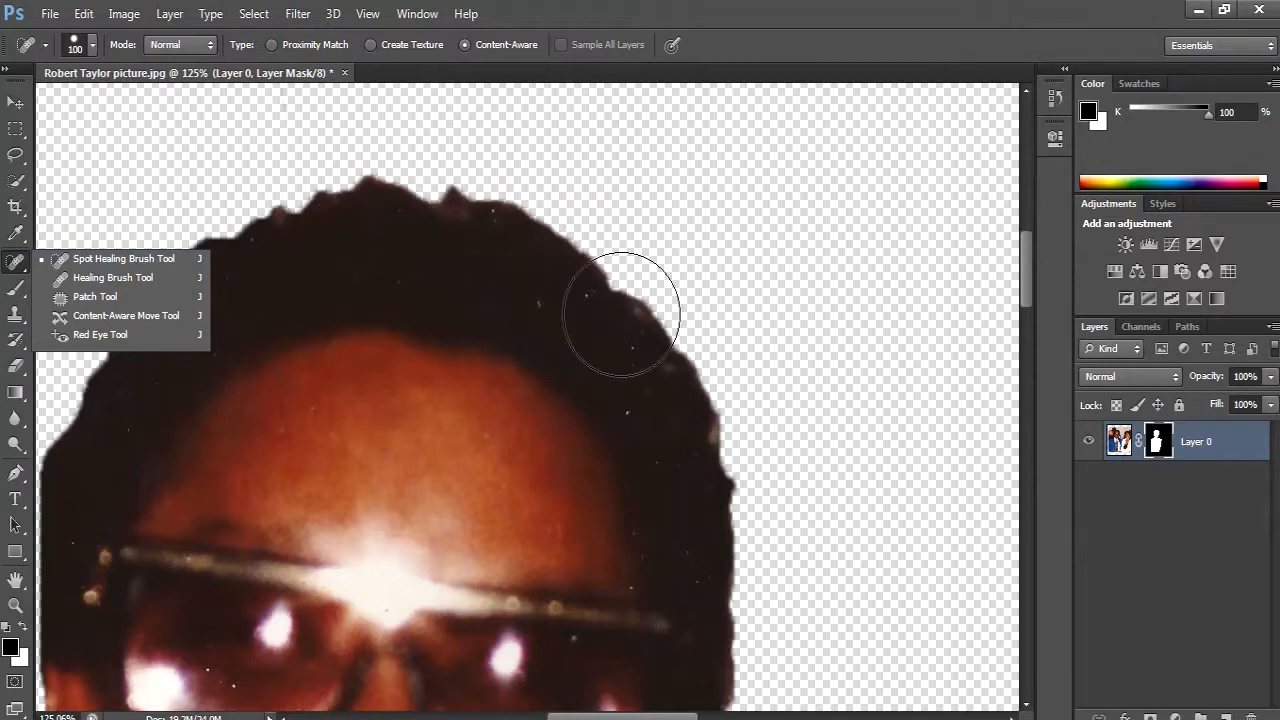
{"action": "left_click", "coordinate": [716, 31]}
{"action": "key", "text": "bracketleft"}
{"action": "key", "text": "bracketleft"}
{"action": "key", "text": "bracketleft"}
{"action": "key", "text": "bracketleft"}
{"action": "key", "text": "bracketleft"}
{"action": "key", "text": "bracketleft"}
{"action": "key", "text": "bracketleft"}
{"action": "key", "text": "bracketleft"}
{"action": "left_click", "coordinate": [666, 371]}
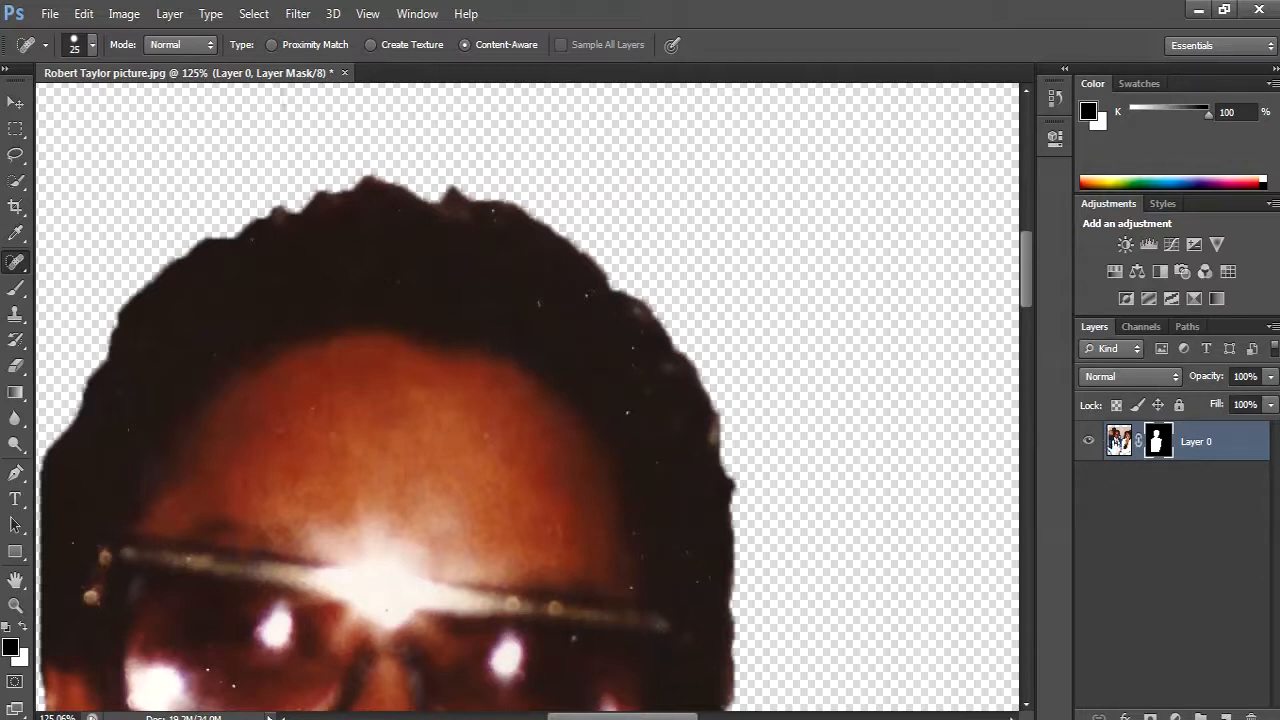
- Target the layer's image instead of its mask and remove the light specks in the hair with the Spot Healing Brush
{"action": "left_click", "coordinate": [1118, 446]}
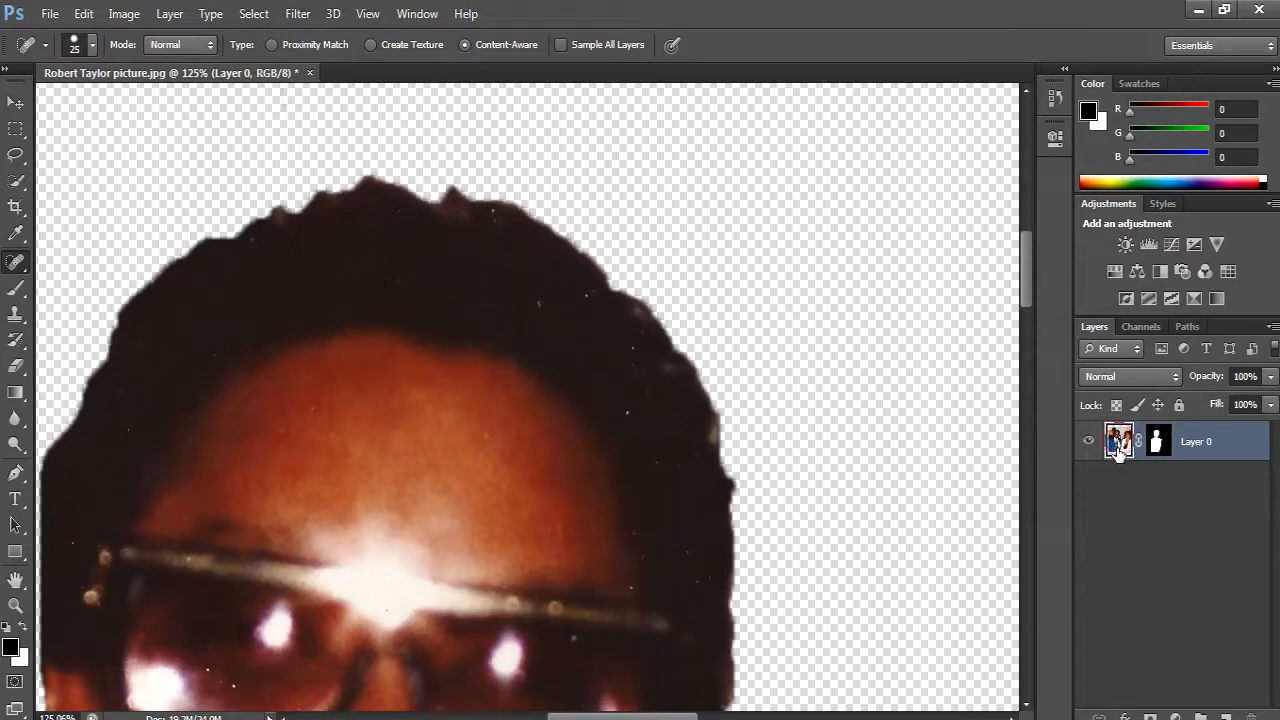
{"action": "left_click", "coordinate": [1157, 446]}
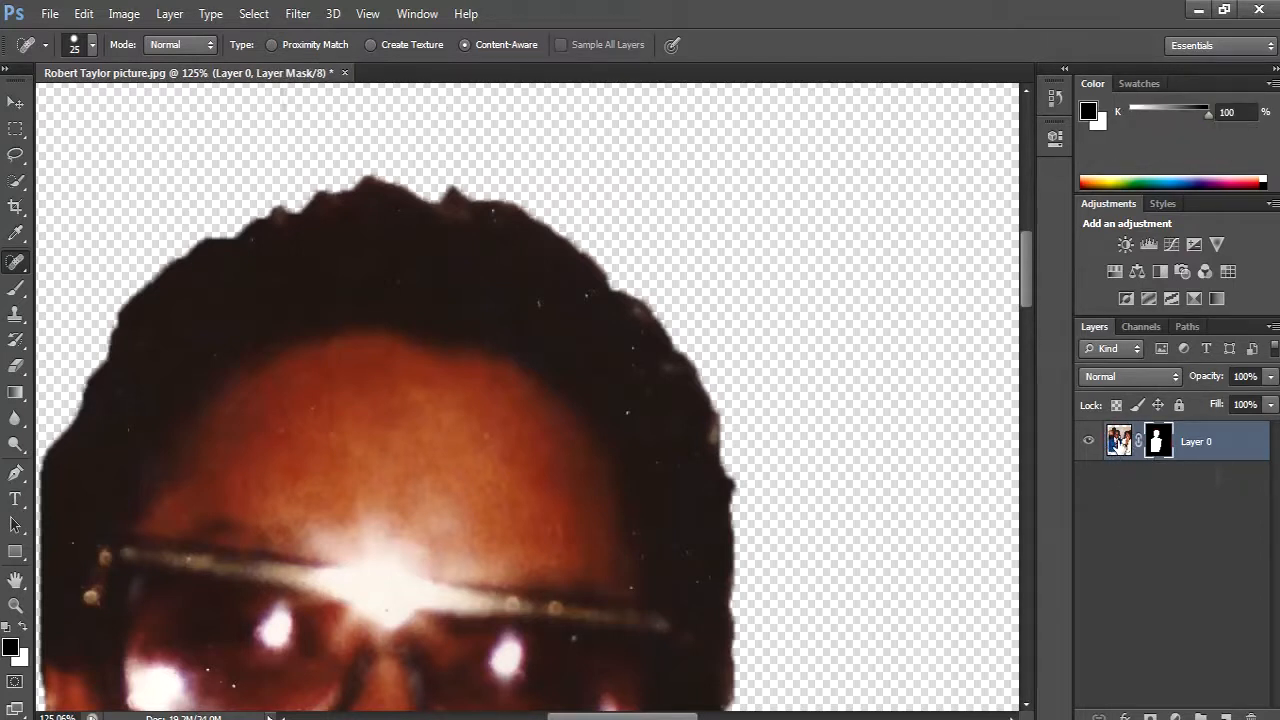
{"action": "left_click", "coordinate": [1119, 442]}
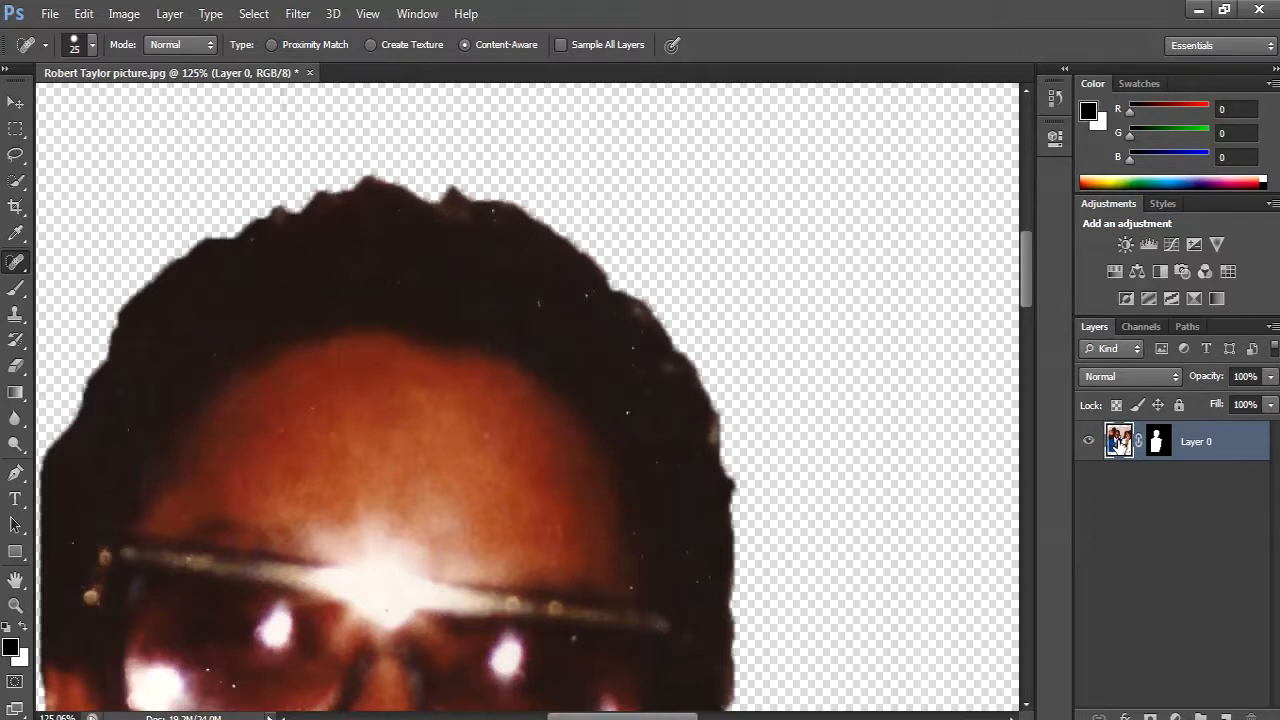
{"action": "left_click", "coordinate": [663, 370]}
{"action": "left_click", "coordinate": [647, 388]}
{"action": "left_click", "coordinate": [628, 412]}
{"action": "left_click", "coordinate": [629, 343]}
{"action": "left_click", "coordinate": [584, 294]}
{"action": "left_click", "coordinate": [633, 320]}
- Heal the white specks on the sunglasses lens, beside the nose and along the side of the face
{"action": "scroll", "coordinate": [480, 309], "scroll_direction": "down", "scroll_amount": 2}
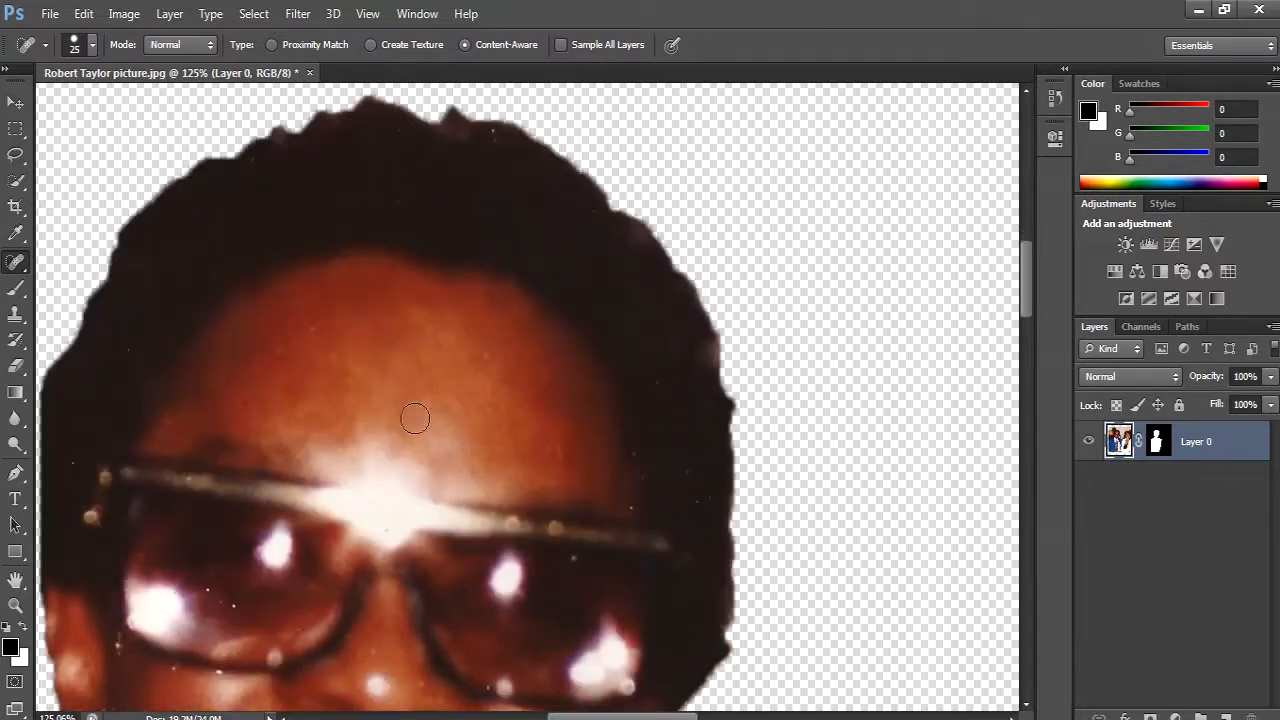
{"action": "left_click_drag", "start_coordinate": [406, 506], "coordinate": [562, 340]}
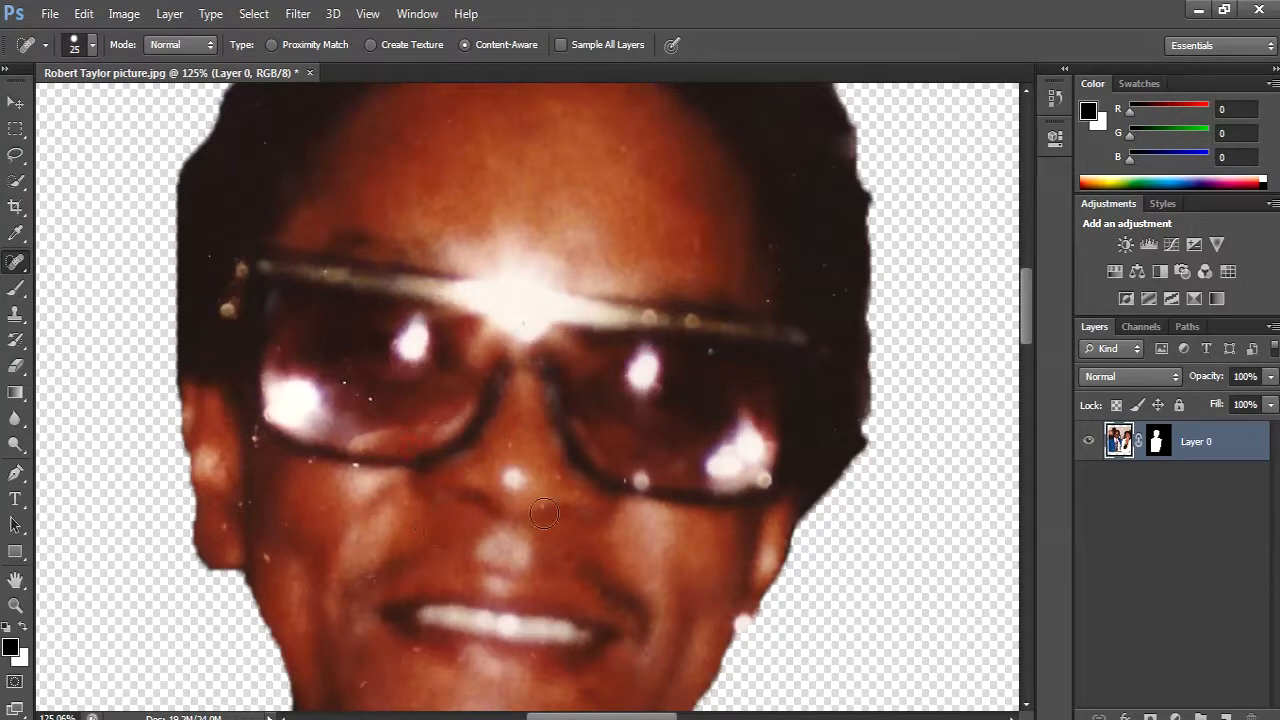
{"action": "left_click", "coordinate": [545, 507]}
{"action": "left_click", "coordinate": [268, 560]}
{"action": "left_click", "coordinate": [346, 374]}
{"action": "left_click", "coordinate": [253, 437]}
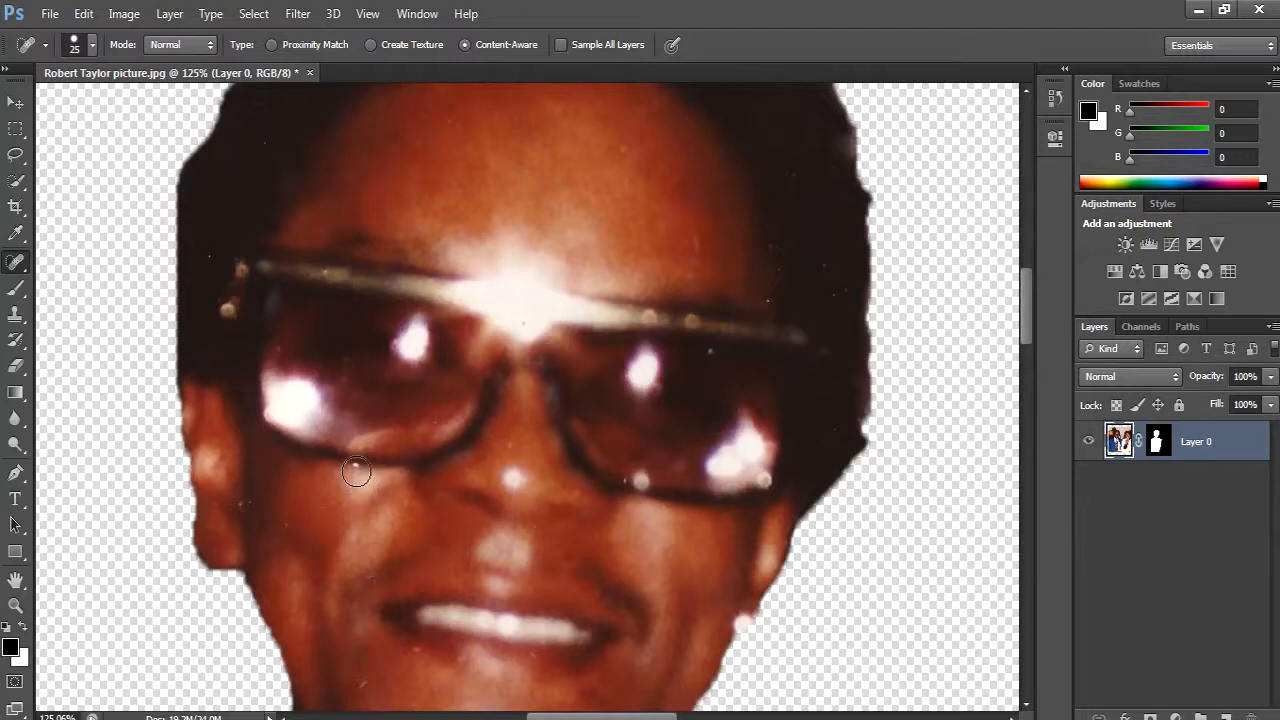
{"action": "left_click", "coordinate": [251, 506]}
- Heal the small specks on the cheek and around the mouth with the Spot Healing Brush
{"action": "scroll", "coordinate": [291, 521], "scroll_direction": "down", "scroll_amount": 6}
{"action": "left_click", "coordinate": [412, 556]}
{"action": "left_click", "coordinate": [427, 556]}
{"action": "left_click", "coordinate": [411, 620]}
{"action": "left_click", "coordinate": [363, 508]}
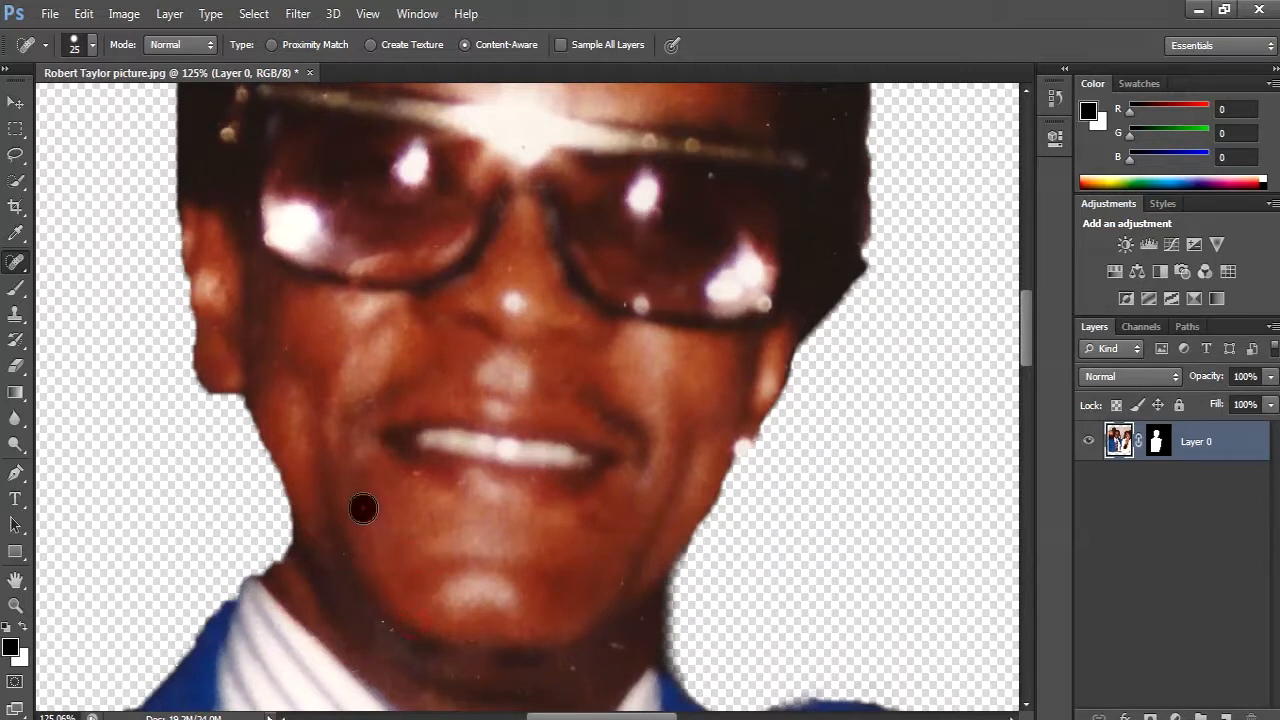
{"action": "left_click", "coordinate": [415, 476]}
- Heal the specks on the jaw and neck, above the tie knot and on the jacket shoulder
{"action": "scroll", "coordinate": [514, 570], "scroll_direction": "down", "scroll_amount": 2}
{"action": "left_click", "coordinate": [377, 565]}
{"action": "left_click", "coordinate": [620, 516]}
{"action": "scroll", "coordinate": [630, 545], "scroll_direction": "down", "scroll_amount": 3}
{"action": "left_click", "coordinate": [513, 615]}
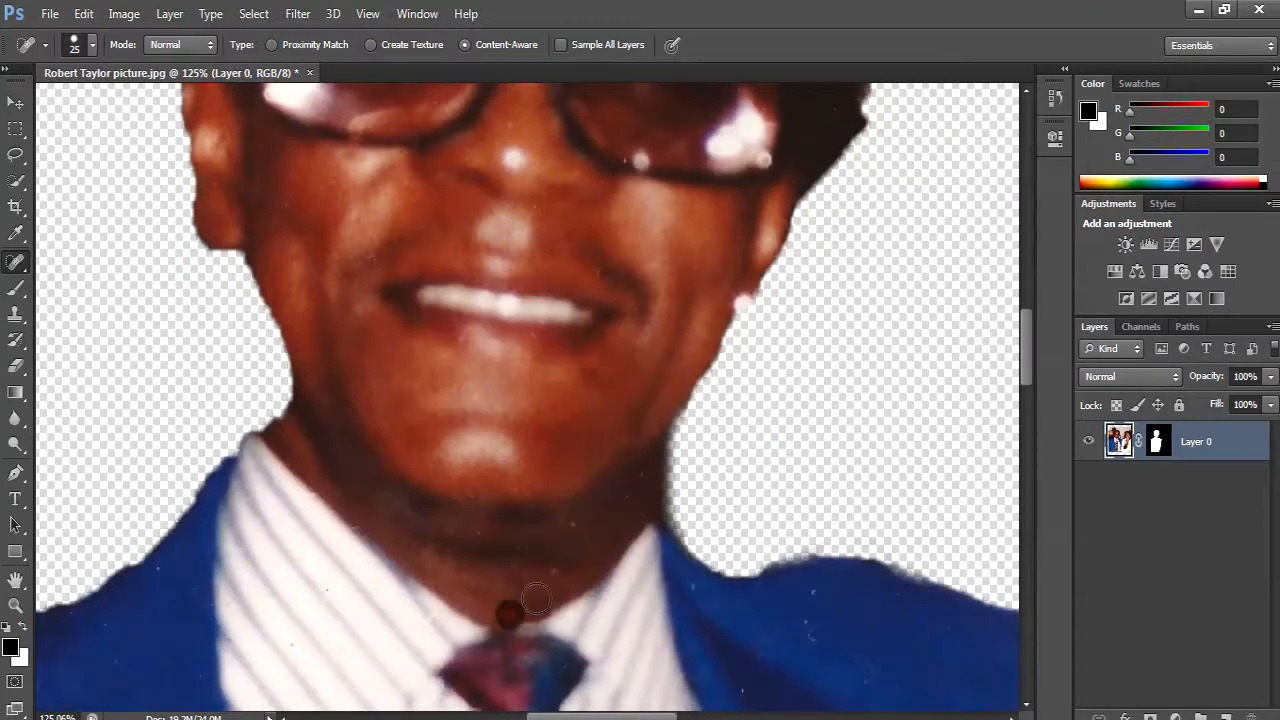
{"action": "left_click", "coordinate": [808, 591]}
{"action": "left_click", "coordinate": [808, 634]}
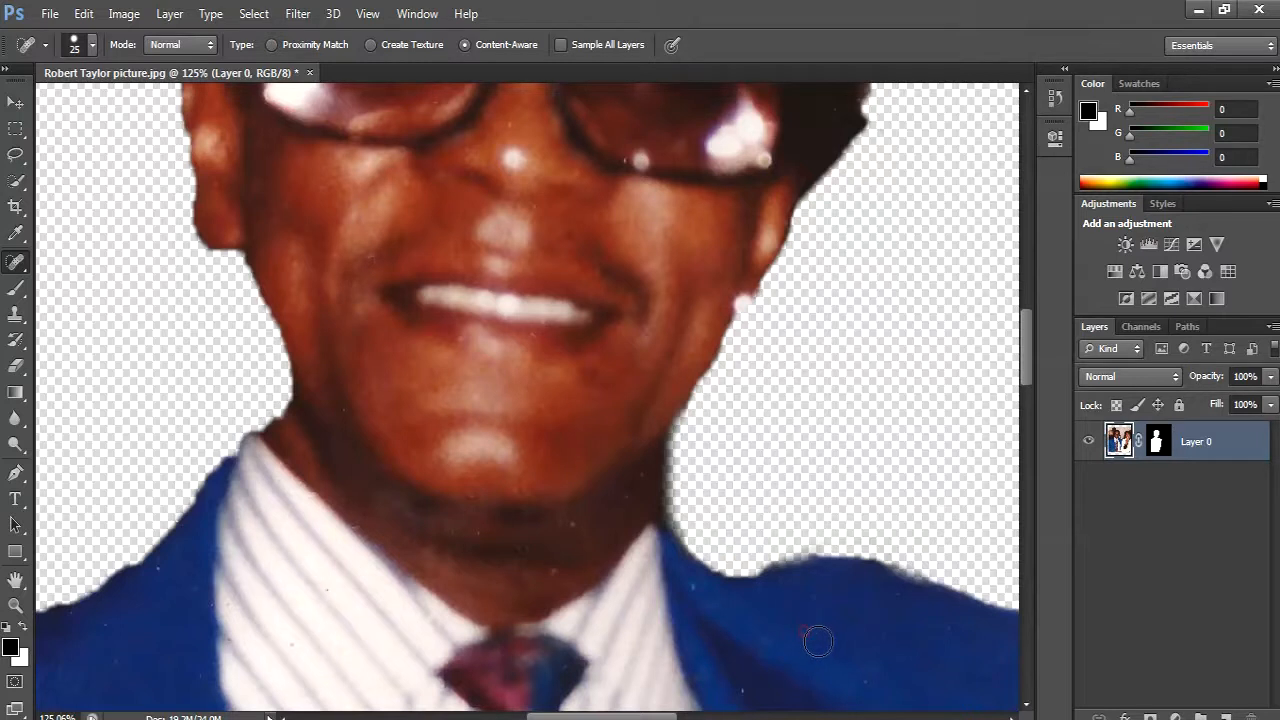
- Hide the faint stray arc above the head by painting black on the layer mask with a 40-pixel brush
{"action": "scroll", "coordinate": [370, 447], "scroll_direction": "up", "scroll_amount": 10}
{"action": "scroll", "coordinate": [370, 447], "scroll_direction": "up", "scroll_amount": 7}
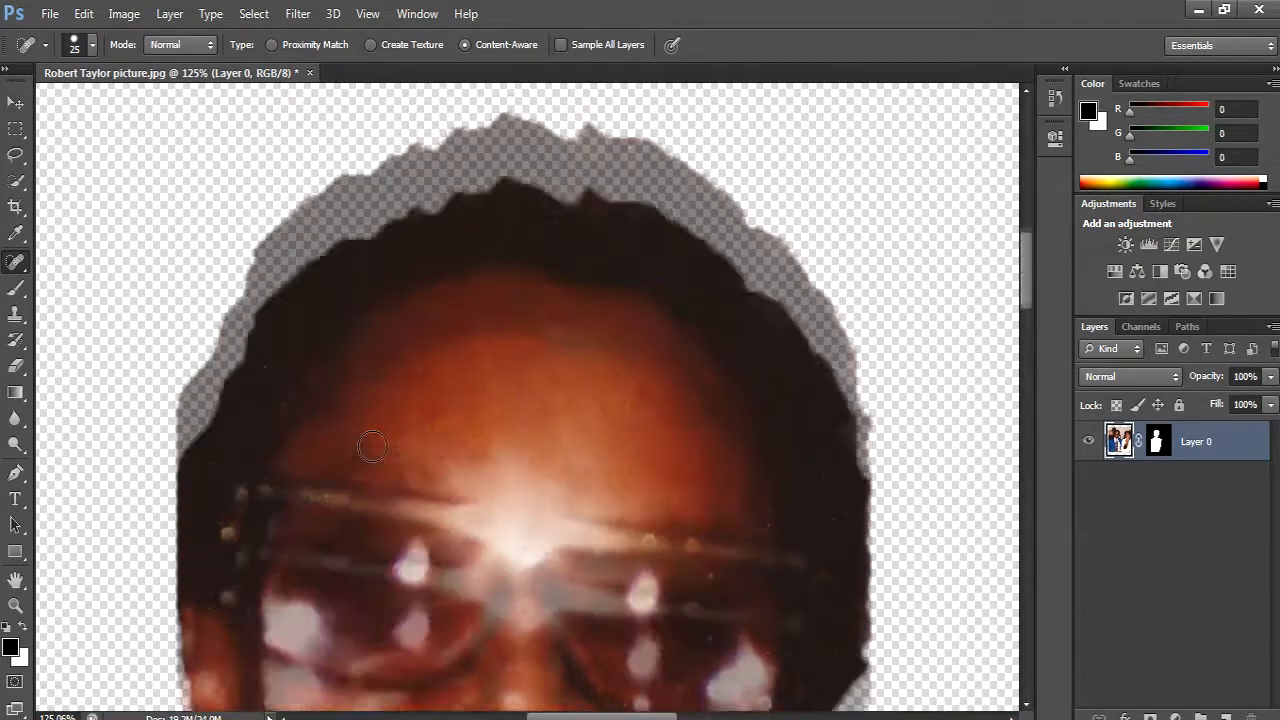
{"action": "scroll", "coordinate": [487, 365], "scroll_direction": "up", "scroll_amount": 3}
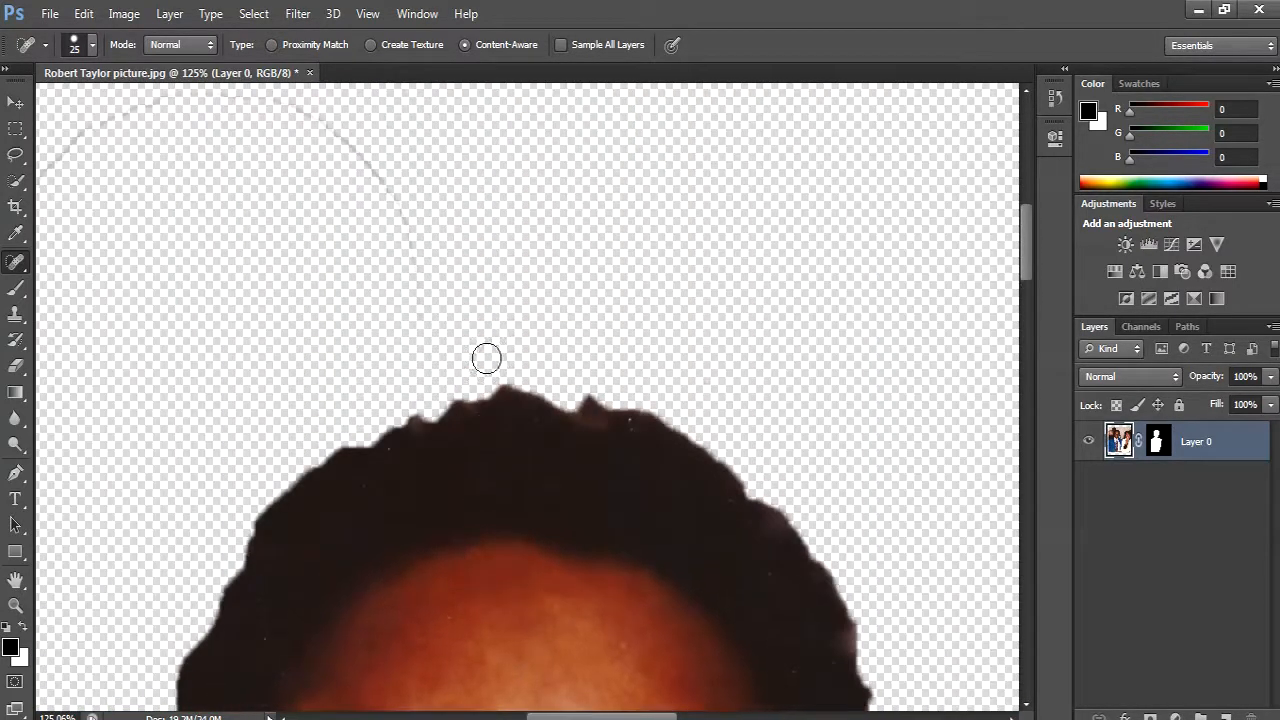
{"action": "left_click_drag", "start_coordinate": [354, 329], "coordinate": [635, 462]}
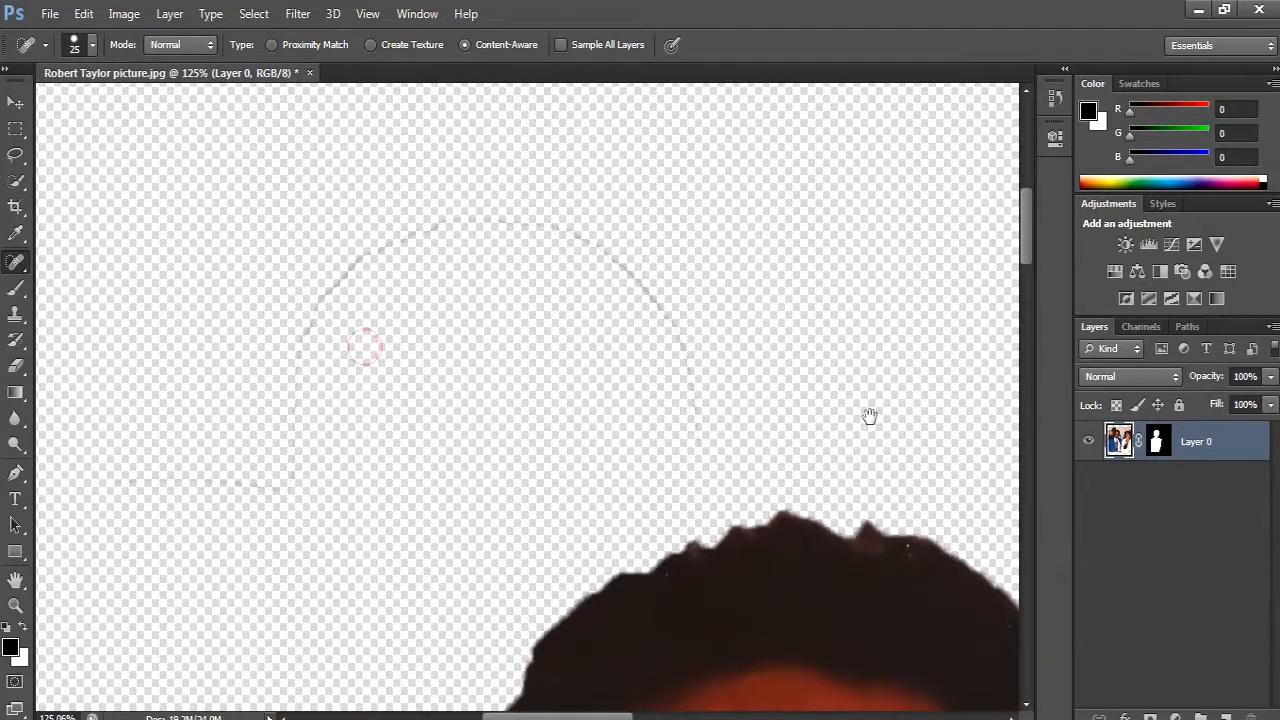
{"action": "left_click", "coordinate": [1155, 441]}
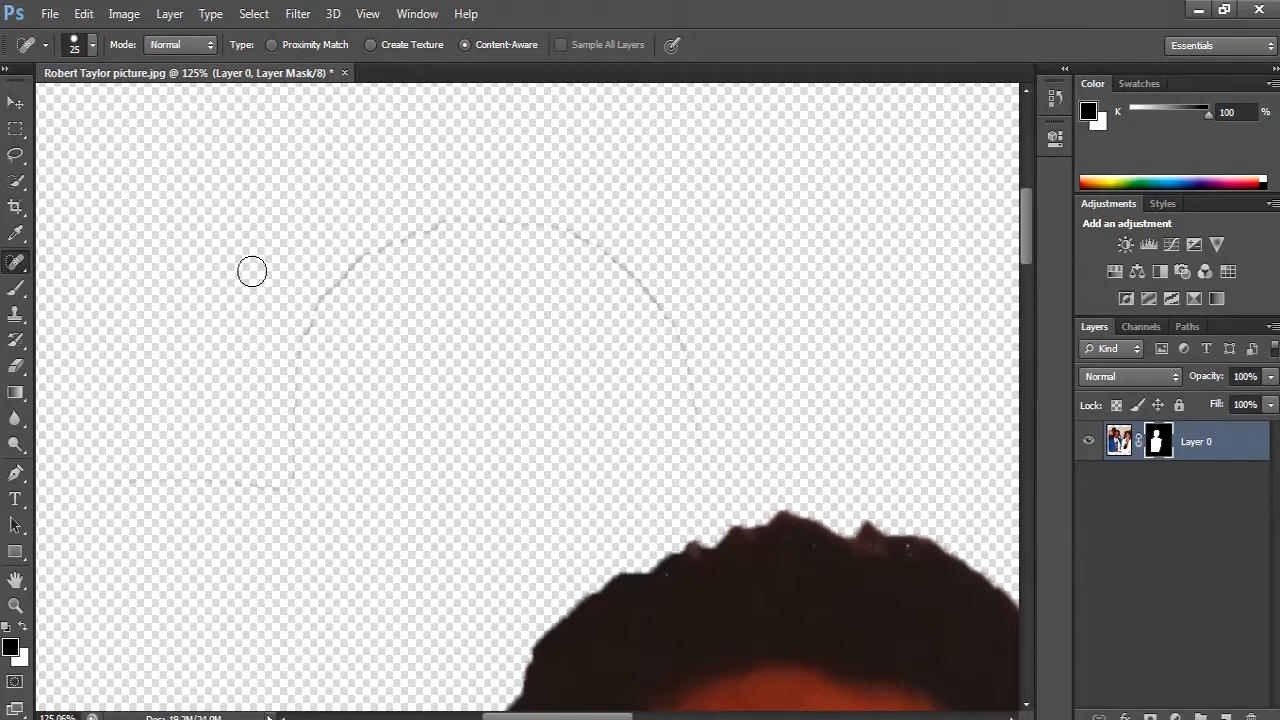
{"action": "left_click", "coordinate": [15, 289]}
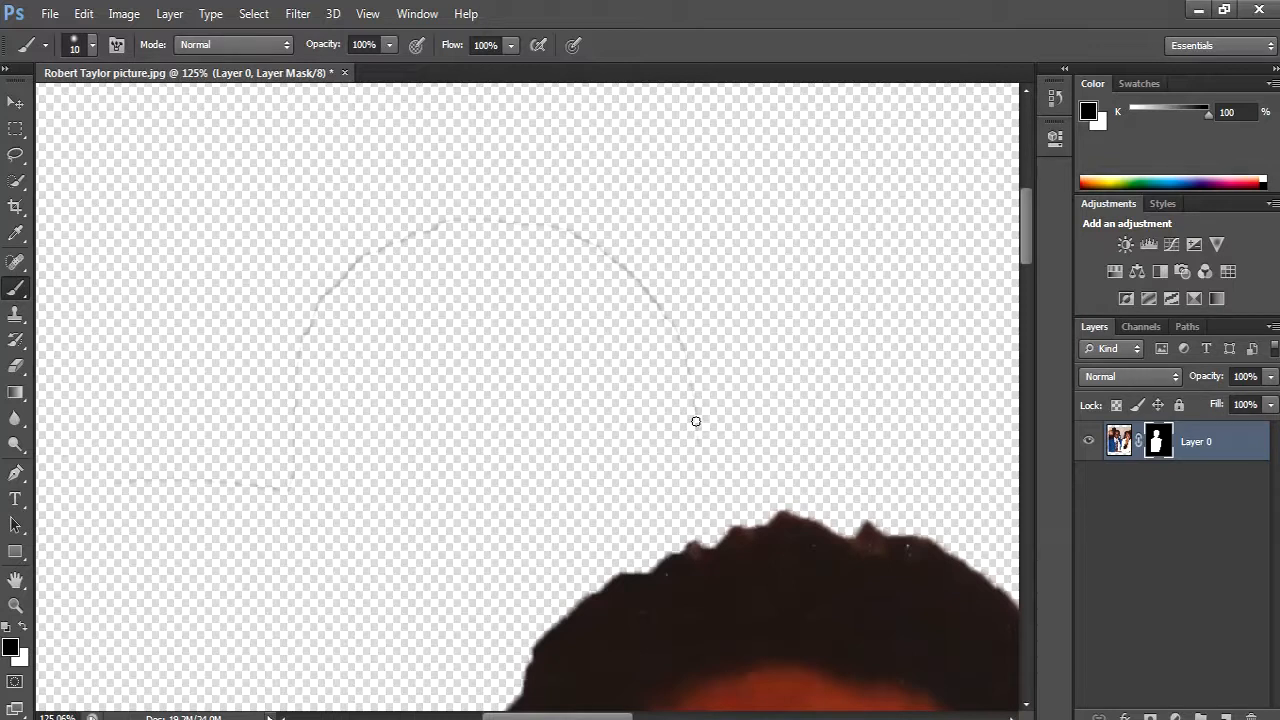
{"action": "key", "text": "bracketright"}
{"action": "key", "text": "bracketright"}
{"action": "key", "text": "bracketright"}
{"action": "mouse_move", "coordinate": [697, 424]}
{"action": "left_mouse_down"}
{"action": "mouse_move", "coordinate": [690, 367]}
{"action": "mouse_move", "coordinate": [648, 311]}
{"action": "mouse_move", "coordinate": [562, 233]}
{"action": "mouse_move", "coordinate": [331, 274]}
{"action": "mouse_move", "coordinate": [310, 440]}
{"action": "mouse_move", "coordinate": [251, 506]}
{"action": "mouse_move", "coordinate": [199, 507]}
{"action": "mouse_move", "coordinate": [171, 534]}
{"action": "left_mouse_up"}
{"action": "left_click_drag", "start_coordinate": [273, 527], "coordinate": [516, 510]}
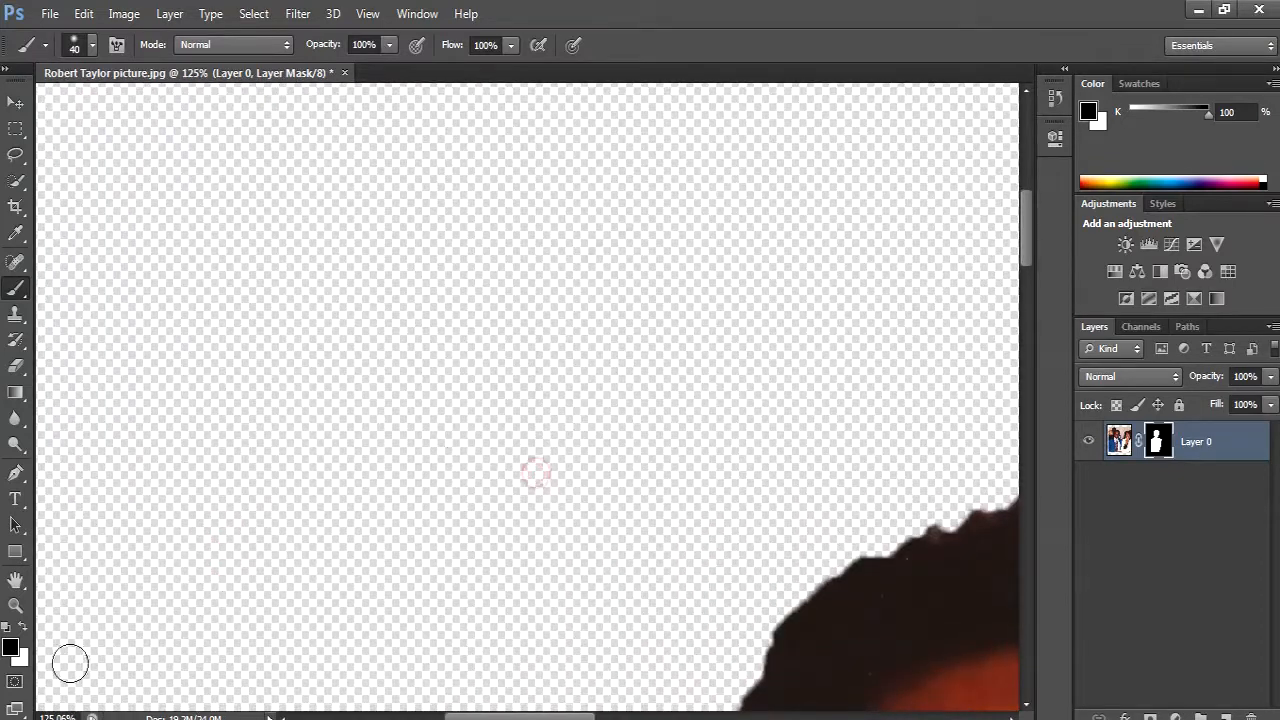
- Check the whole cutout, then magnify the top of the hair to 200% and target the layer's image instead of its mask
{"action": "left_click", "coordinate": [15, 605]}
{"action": "right_click", "coordinate": [316, 521]}
{"action": "left_click", "coordinate": [346, 531]}
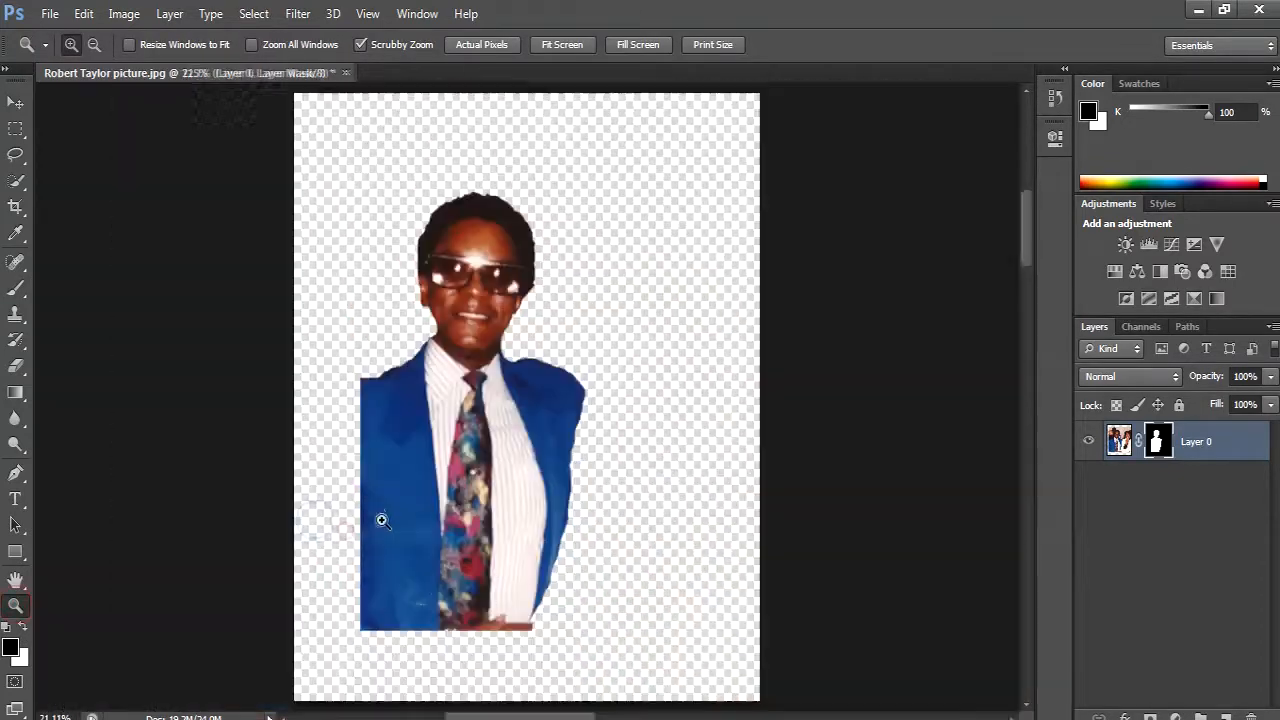
{"action": "left_click_drag", "start_coordinate": [425, 248], "coordinate": [533, 243]}
{"action": "left_click", "coordinate": [533, 243]}
{"action": "key", "text": "space"}
{"action": "left_click_drag", "start_coordinate": [527, 198], "coordinate": [523, 477]}
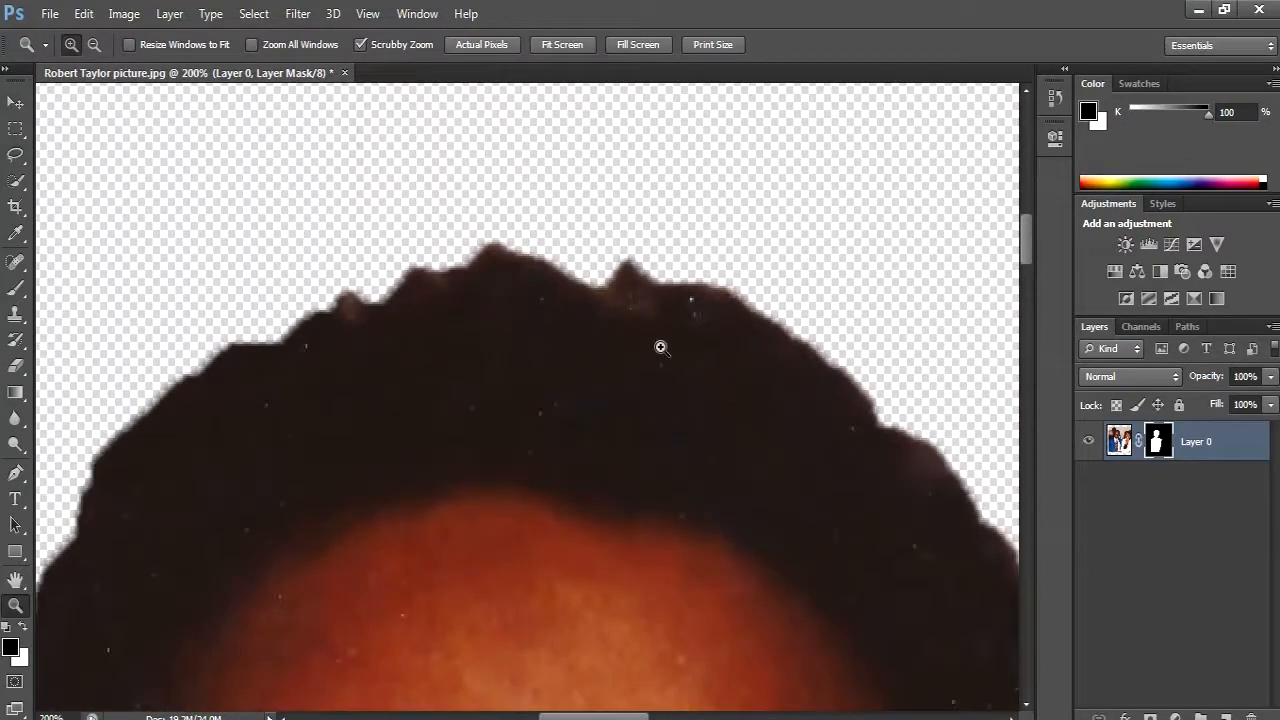
{"action": "left_click", "coordinate": [1122, 445]}
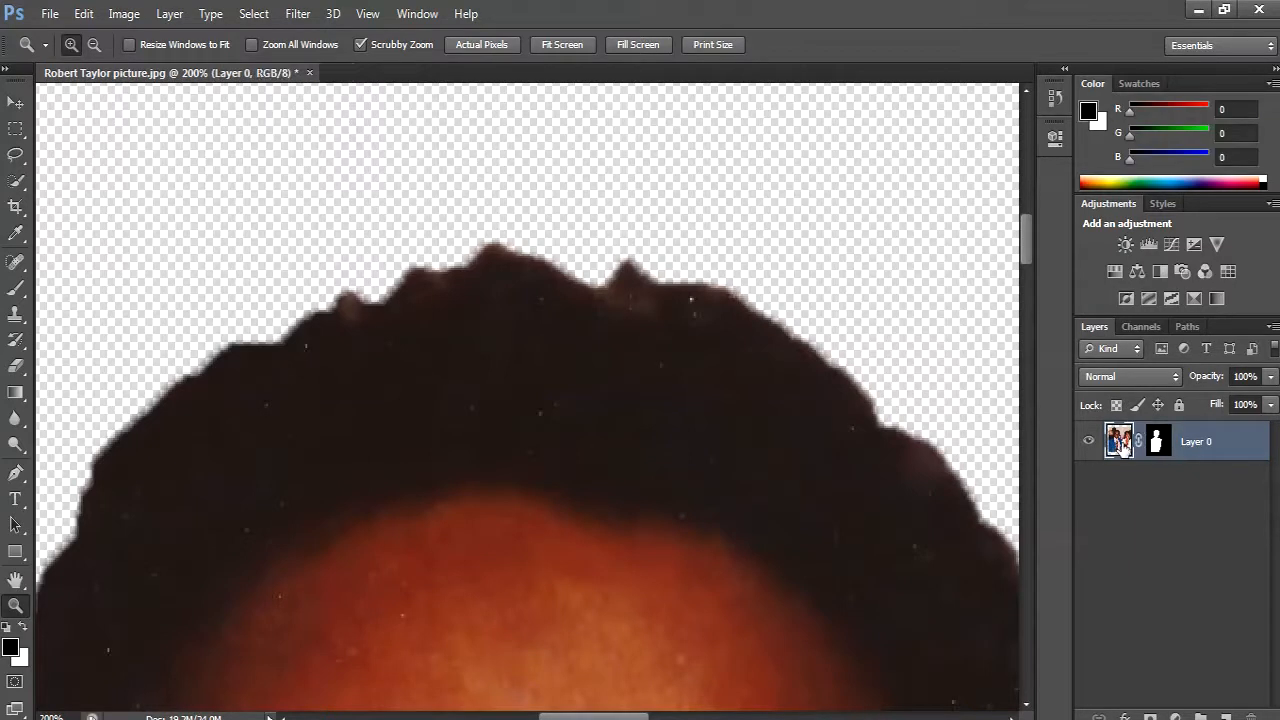
{"action": "left_click_drag", "start_coordinate": [723, 460], "coordinate": [557, 468]}
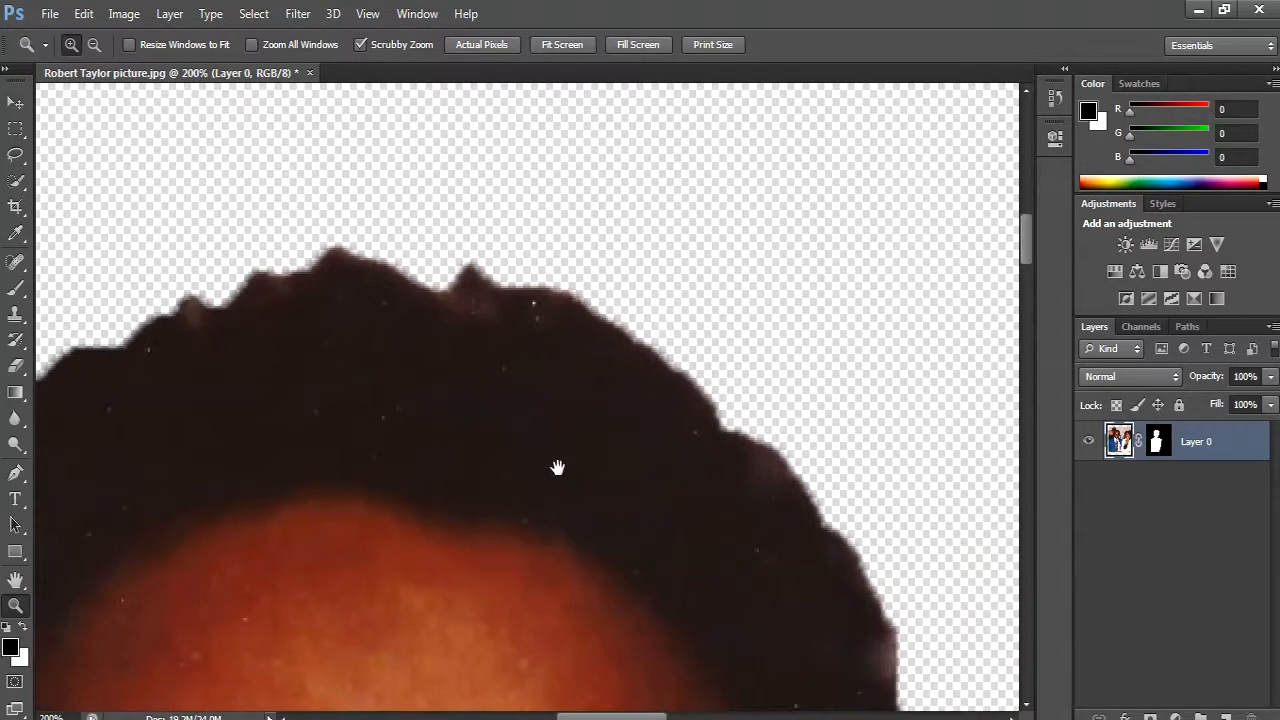
- Lasso the hair around the notch at the top of the head, fill it with Content-Aware, and deselect
{"action": "left_click", "coordinate": [14, 156]}
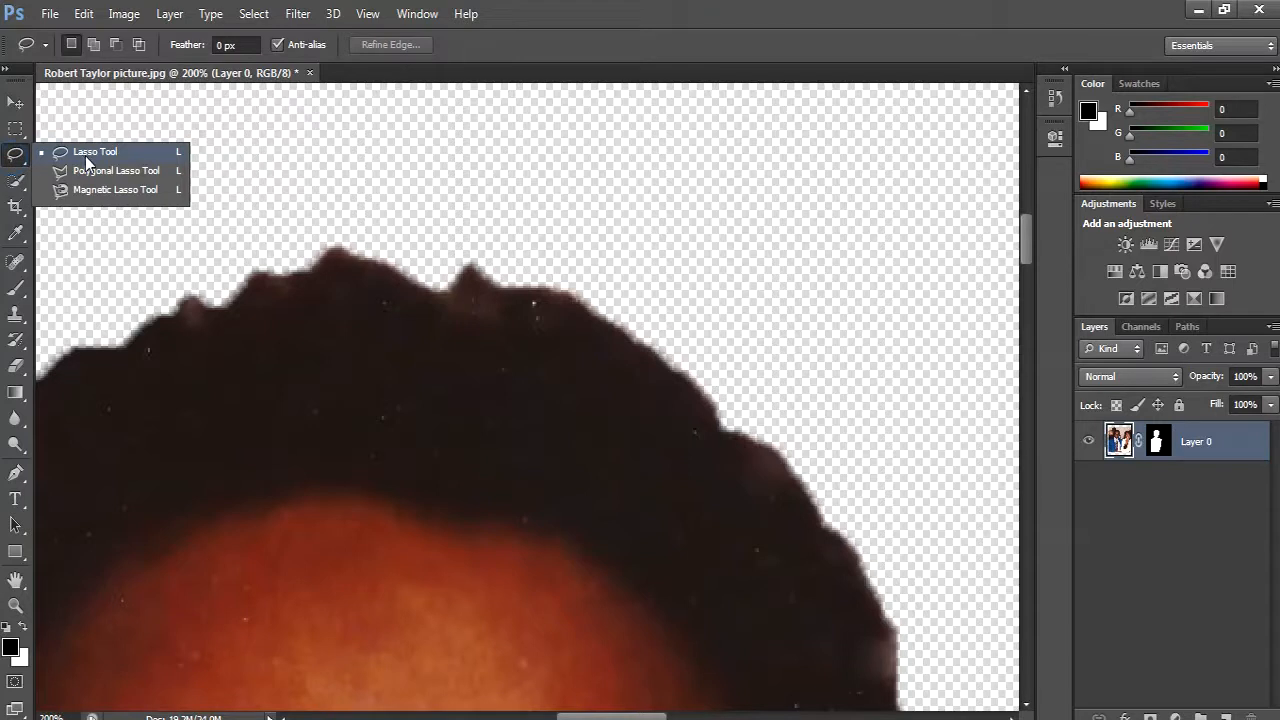
{"action": "left_click", "coordinate": [144, 152]}
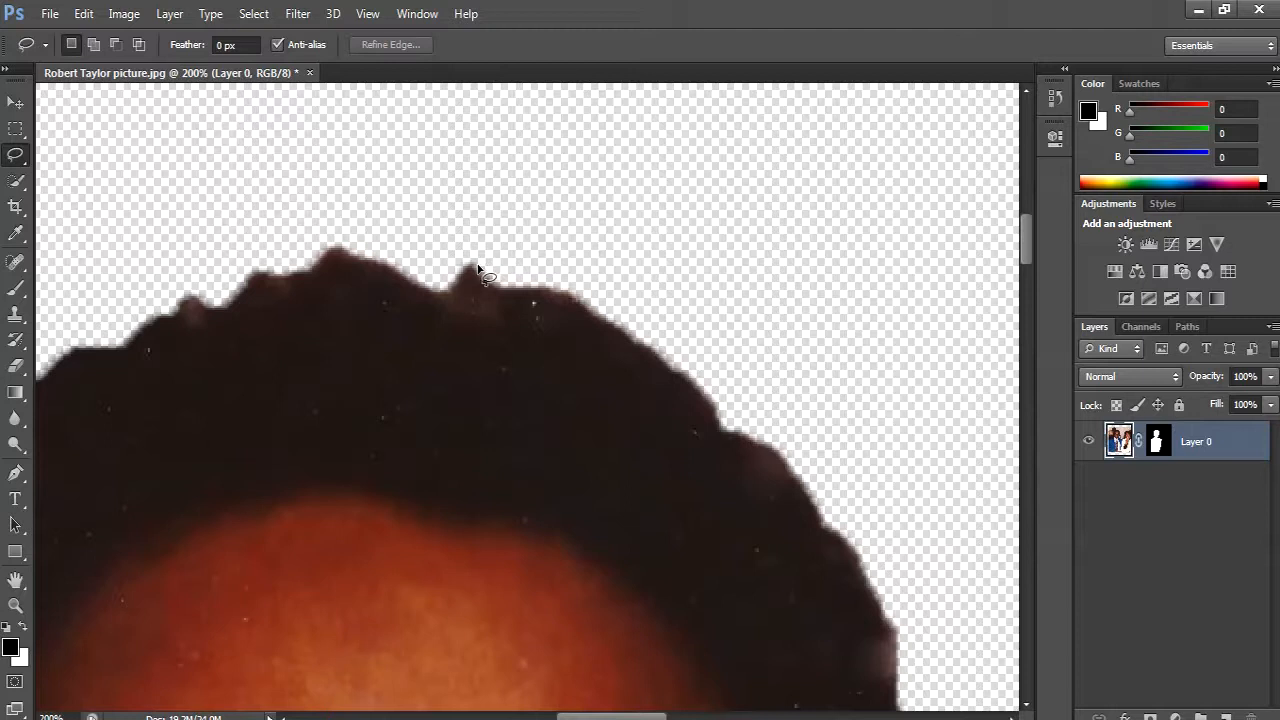
{"action": "mouse_move", "coordinate": [476, 268]}
{"action": "left_mouse_down"}
{"action": "mouse_move", "coordinate": [337, 249]}
{"action": "mouse_move", "coordinate": [330, 316]}
{"action": "mouse_move", "coordinate": [384, 357]}
{"action": "mouse_move", "coordinate": [485, 362]}
{"action": "mouse_move", "coordinate": [480, 268]}
{"action": "left_mouse_up"}
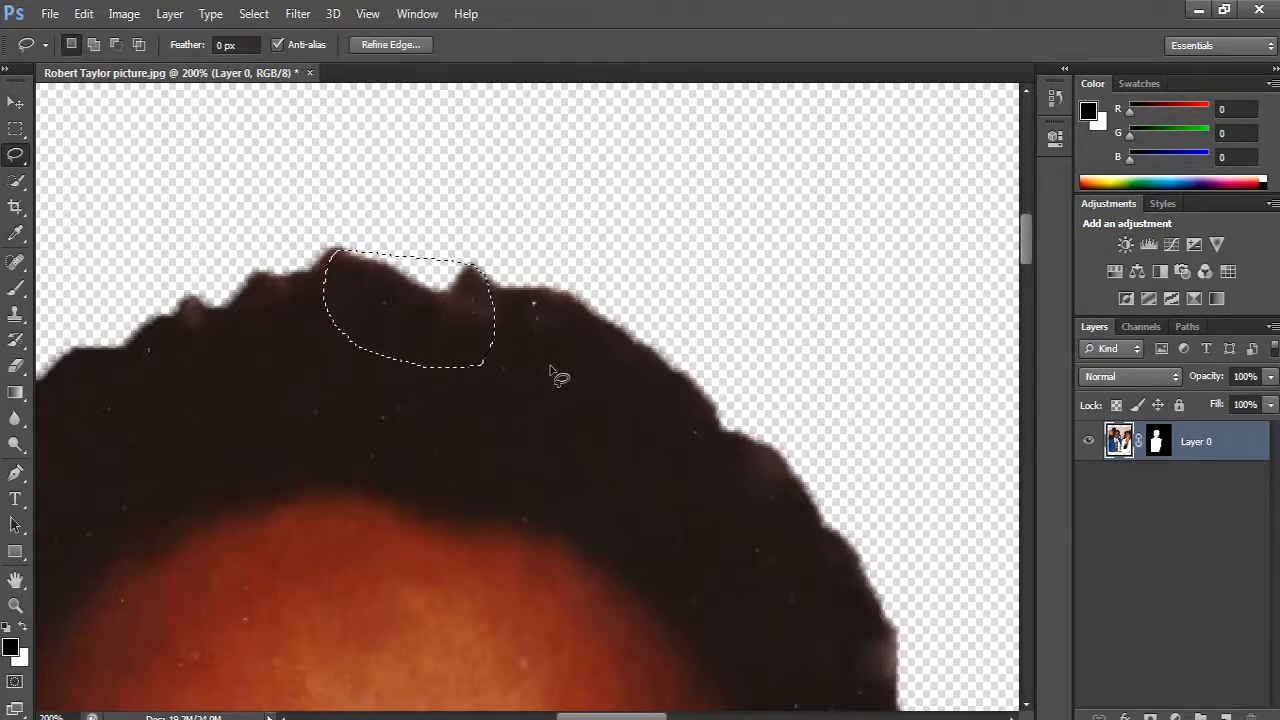
{"action": "left_click", "coordinate": [84, 14]}
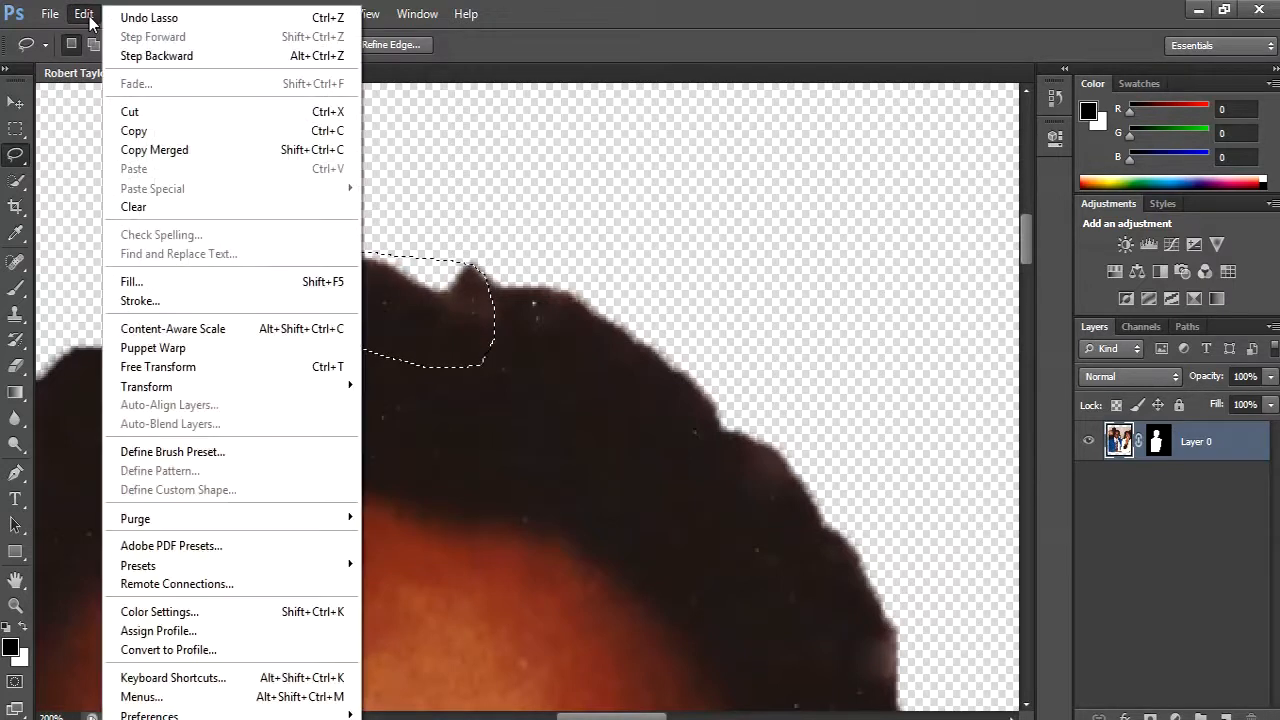
{"action": "left_click", "coordinate": [162, 284]}
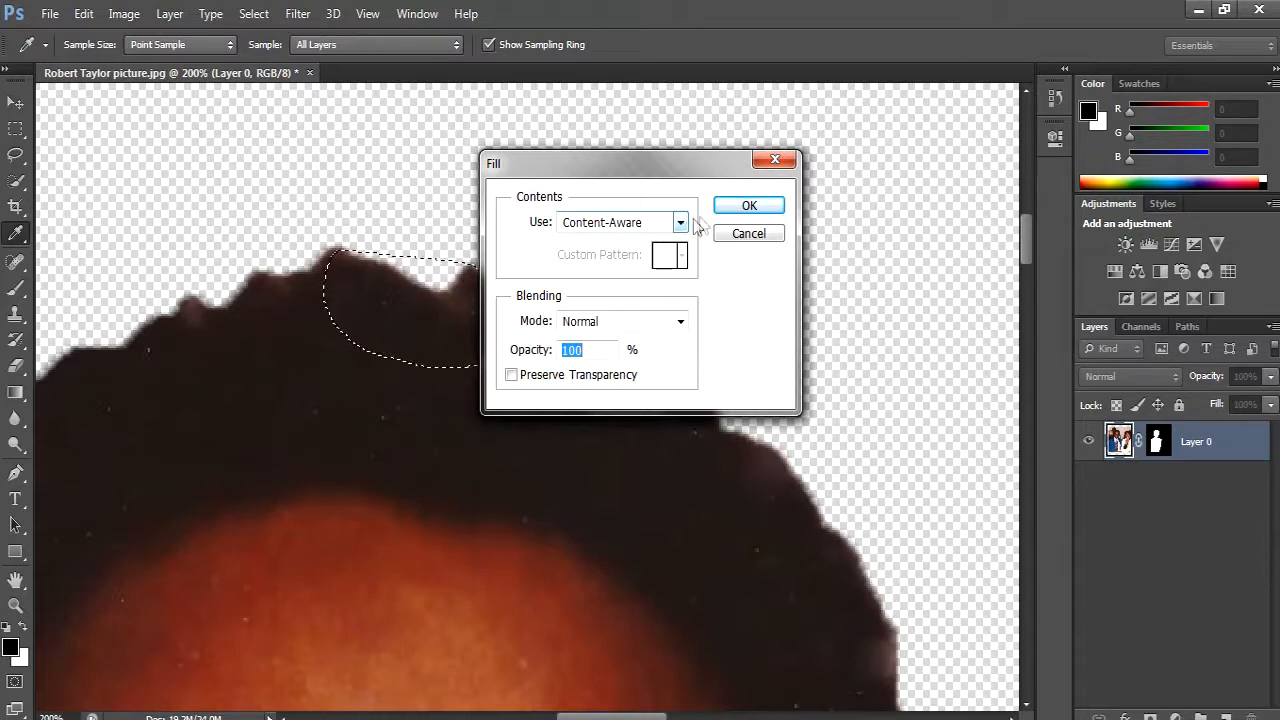
{"action": "left_click", "coordinate": [749, 206]}
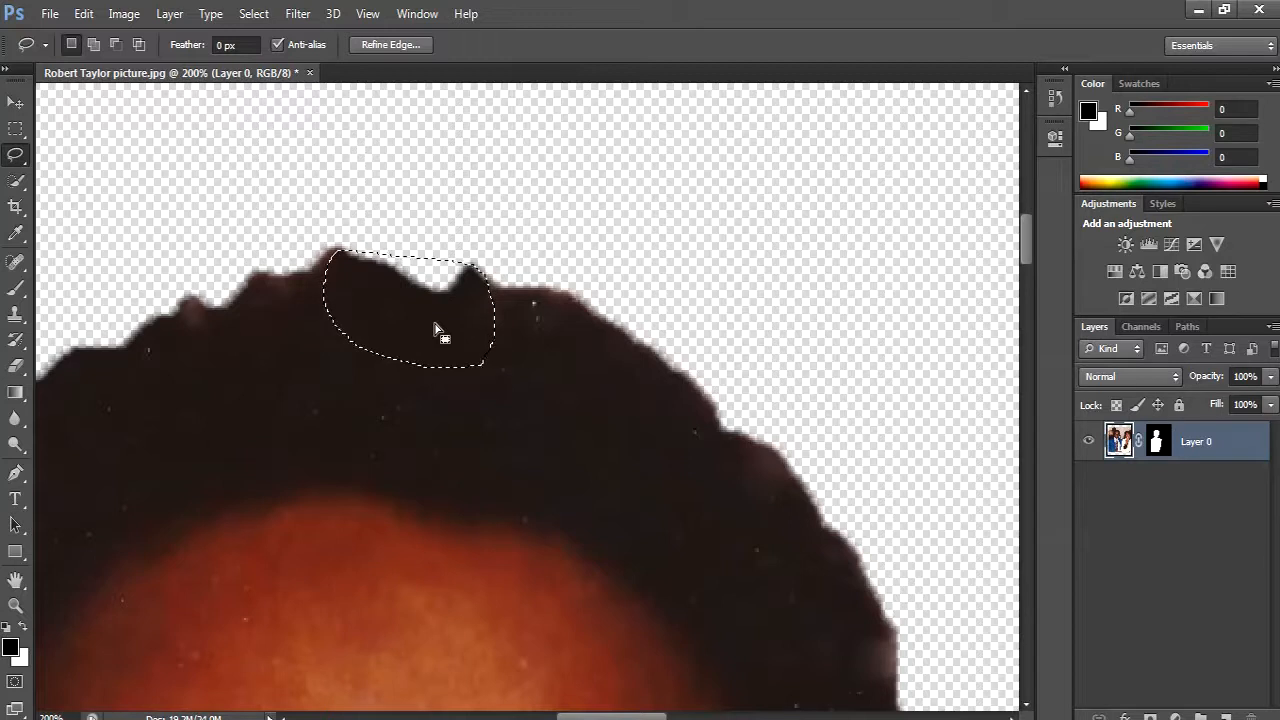
{"action": "key", "text": "ctrl+d"}
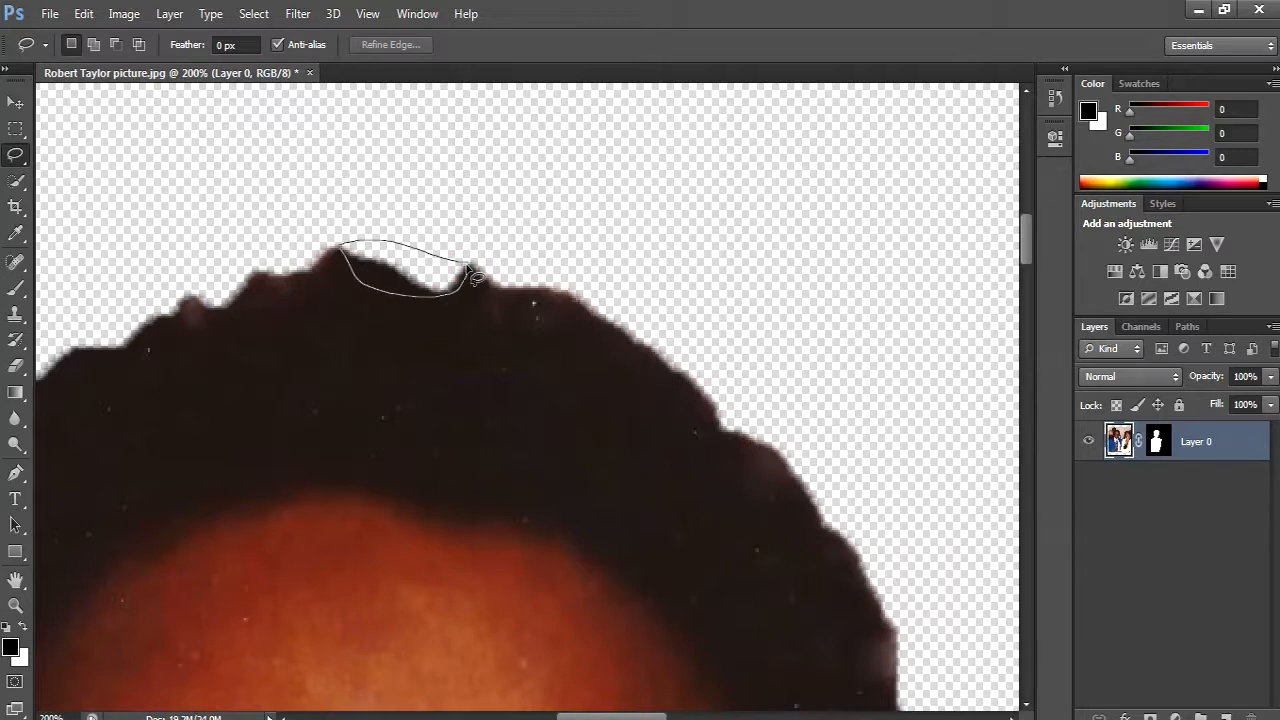
- Lasso the notch itself more tightly and apply a Content-Aware fill in Normal mode at 100% opacity
{"action": "left_click_drag", "start_coordinate": [472, 287], "coordinate": [472, 287]}
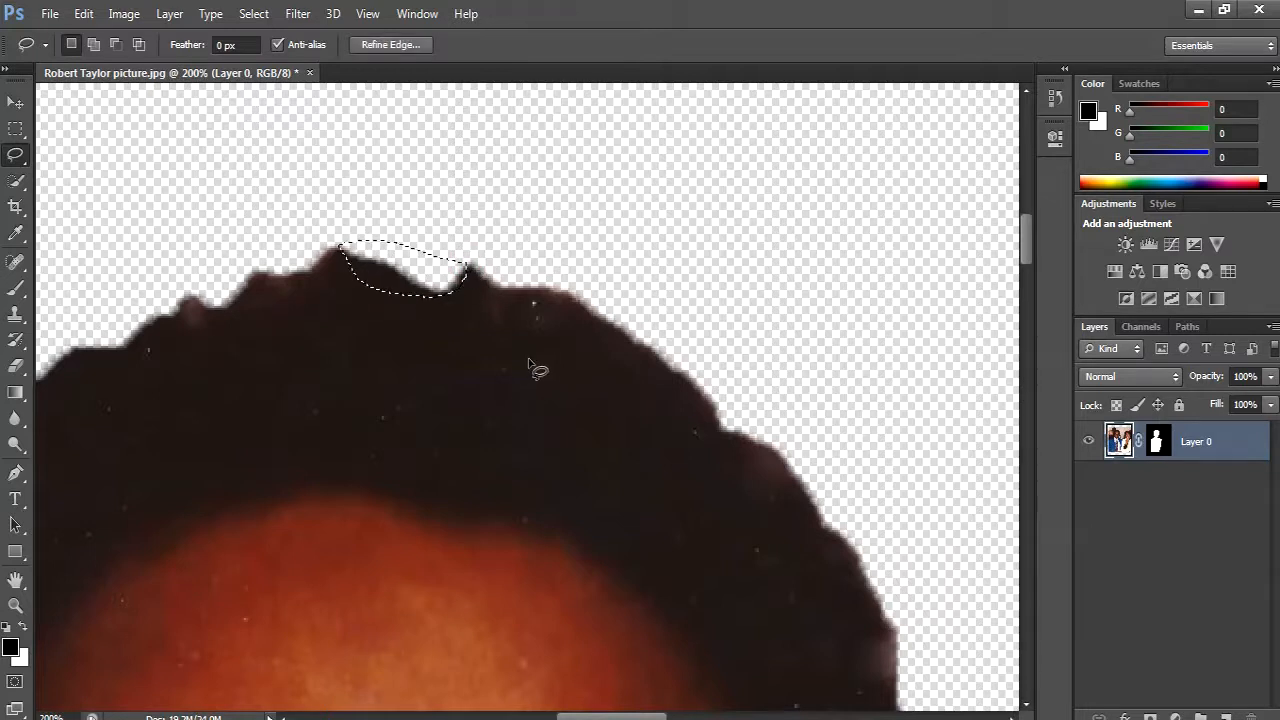
{"action": "left_click", "coordinate": [85, 14]}
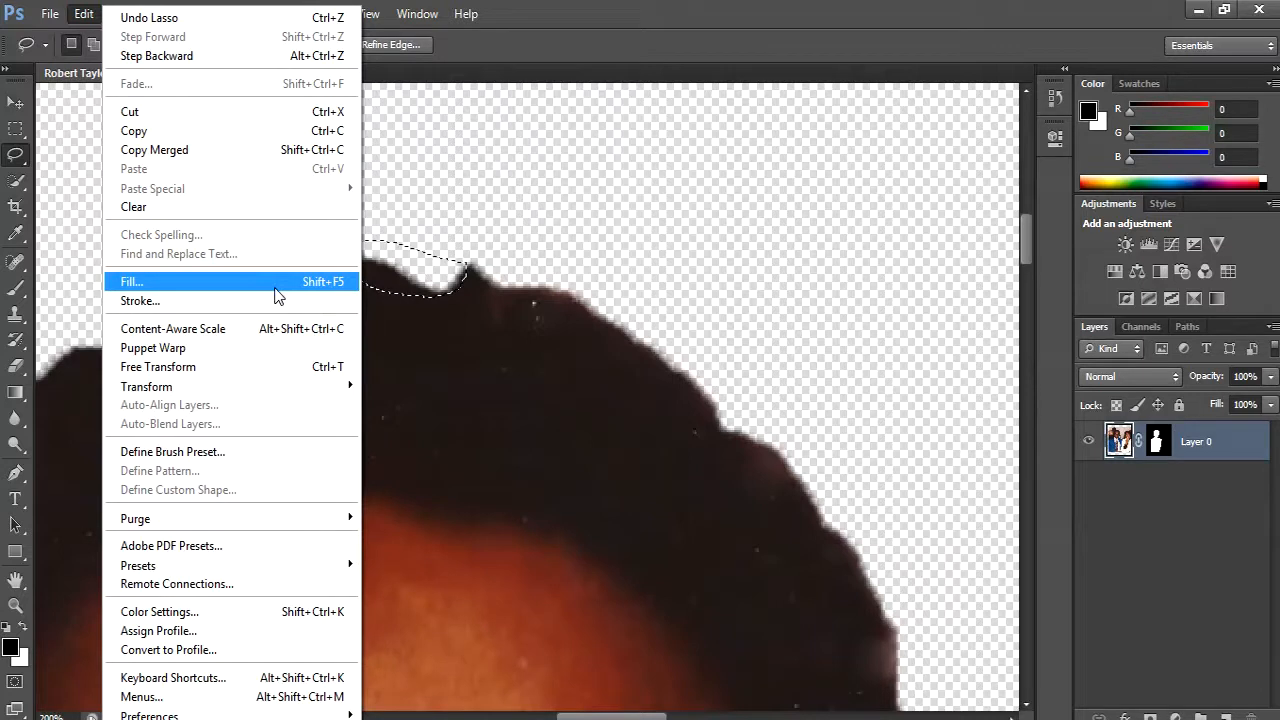
{"action": "left_click", "coordinate": [582, 31]}
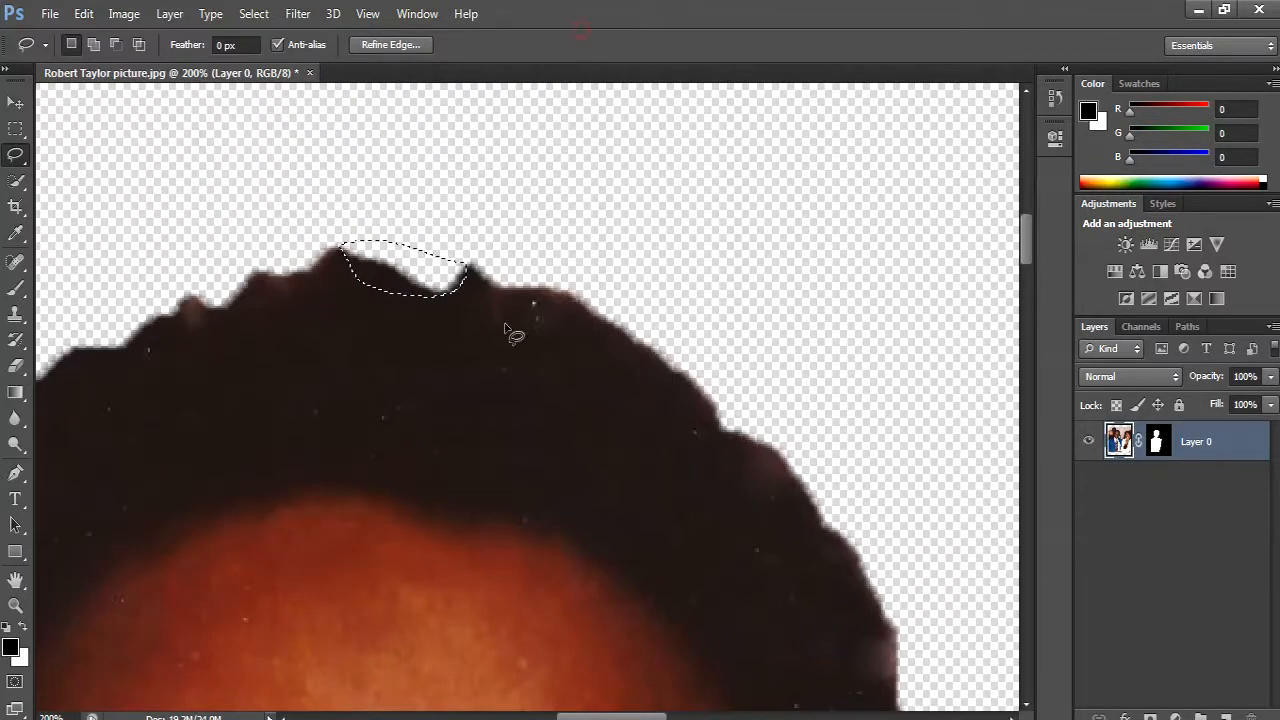
{"action": "key", "text": "shift+F5"}
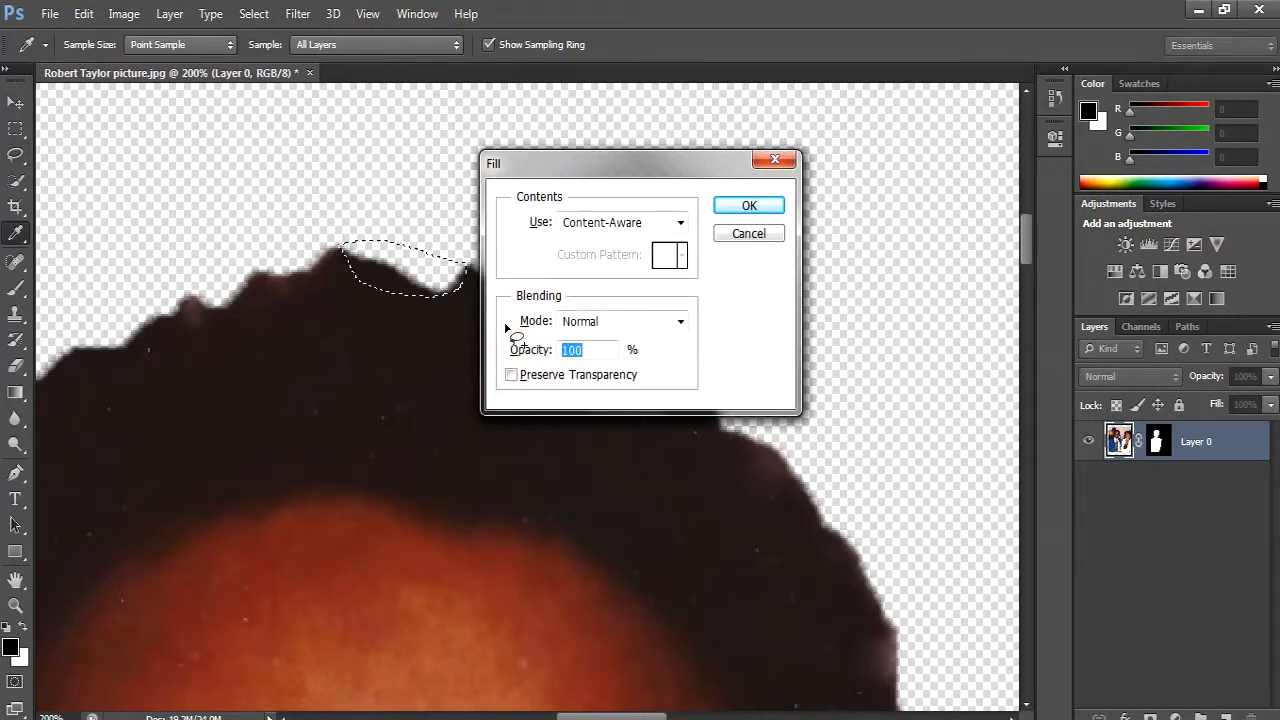
{"action": "left_click", "coordinate": [749, 205]}
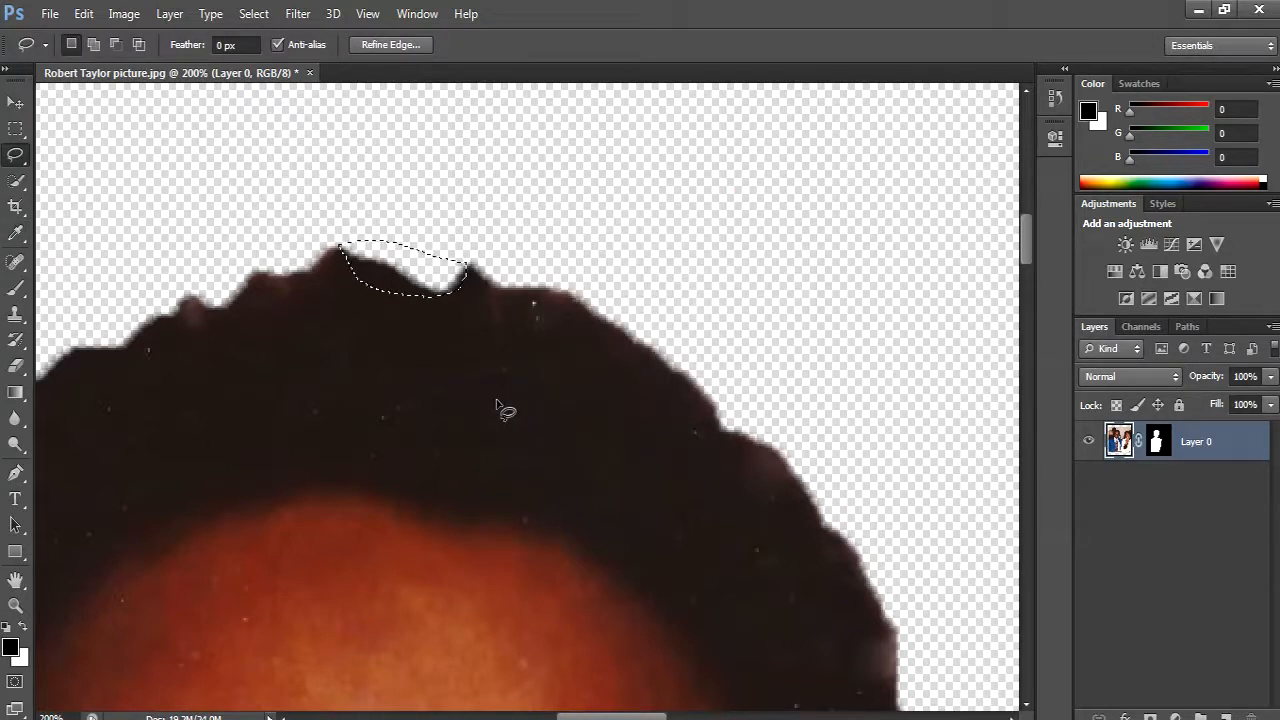
- Clear the old selection, trace the notch at the top of the hair with a closed Pen path, and convert it to a selection
{"action": "key", "text": "ctrl+d"}
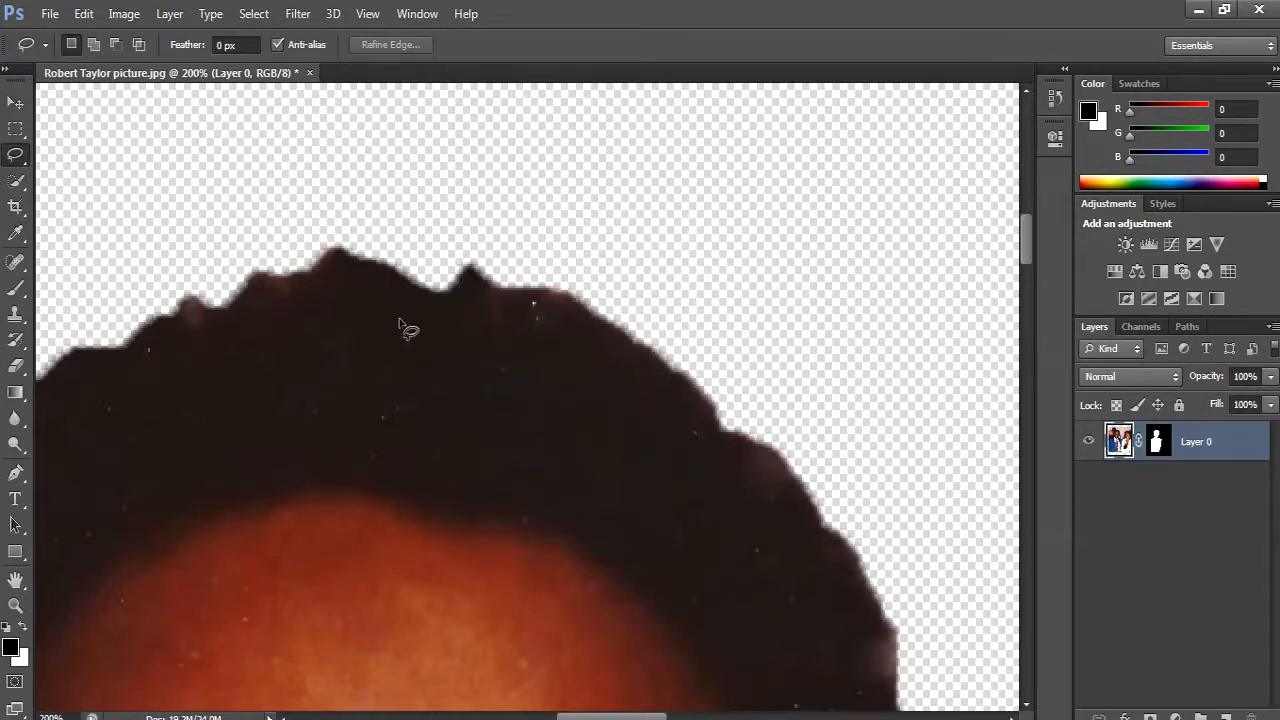
{"action": "key", "text": "p"}
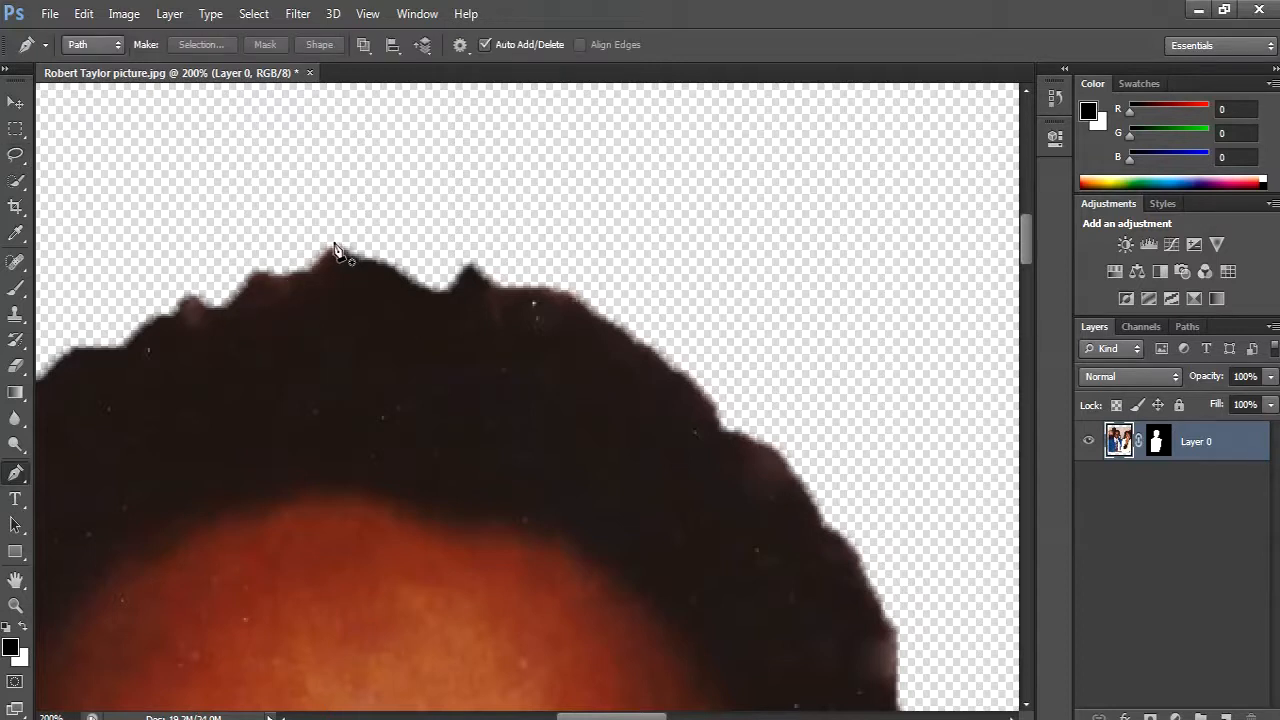
{"action": "left_click_drag", "start_coordinate": [472, 263], "coordinate": [491, 286]}
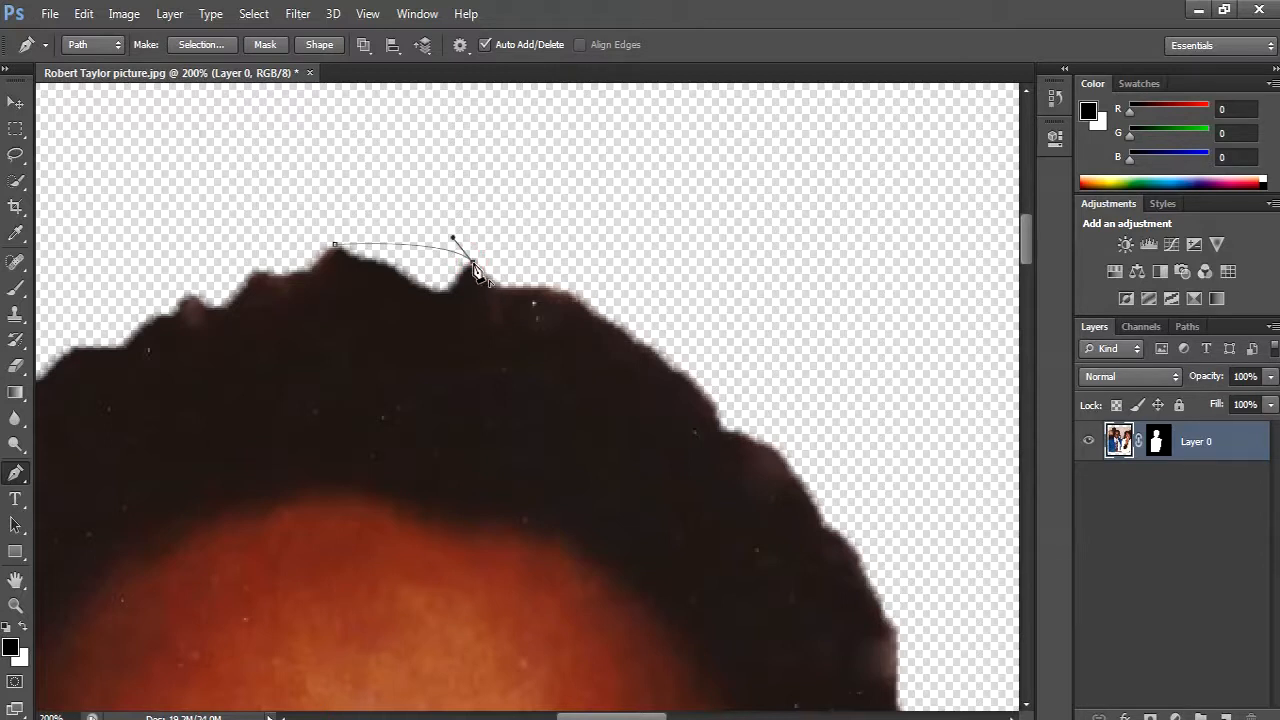
{"action": "left_click_drag", "start_coordinate": [481, 318], "coordinate": [452, 350]}
{"action": "left_click", "coordinate": [376, 320]}
{"action": "left_click", "coordinate": [342, 285]}
{"action": "left_click_drag", "start_coordinate": [335, 245], "coordinate": [362, 298]}
{"action": "key", "text": "ctrl+Return"}
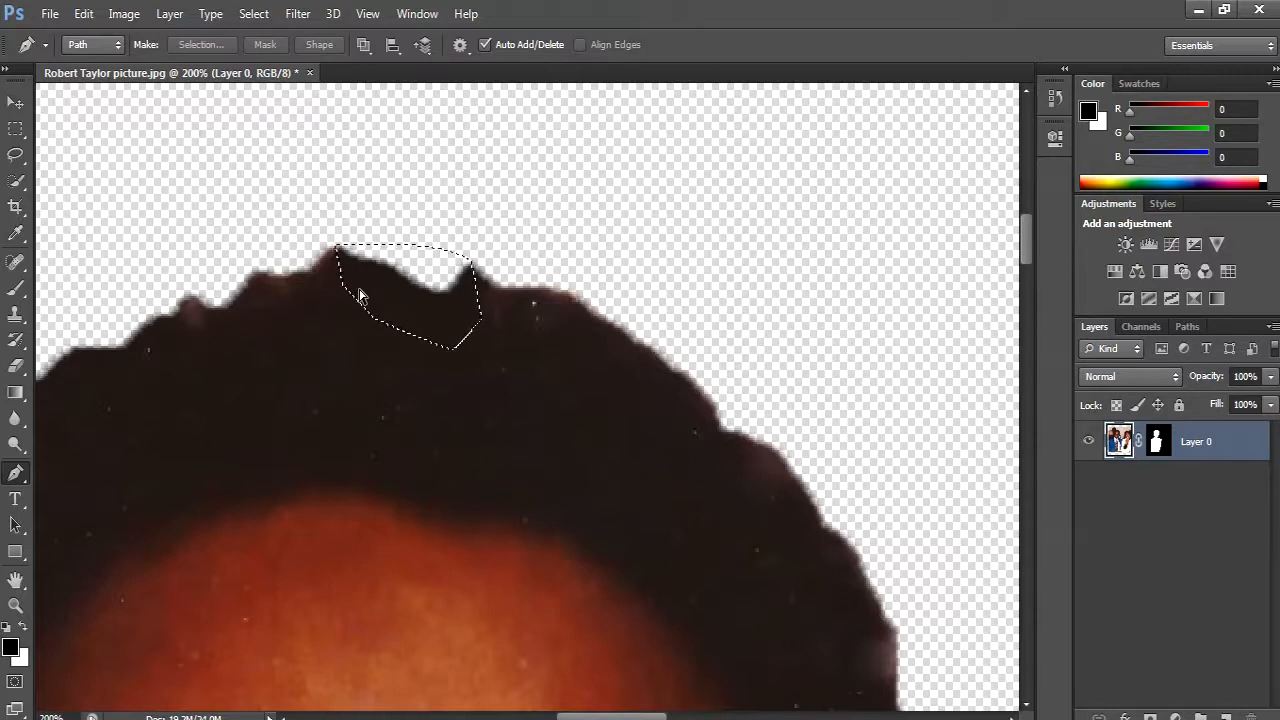
- Fill the selected notch at the top of the hair with Content-Aware in Normal mode at 100% opacity, and deselect
{"action": "key", "text": "i"}
{"action": "key", "text": "shift+F5"}
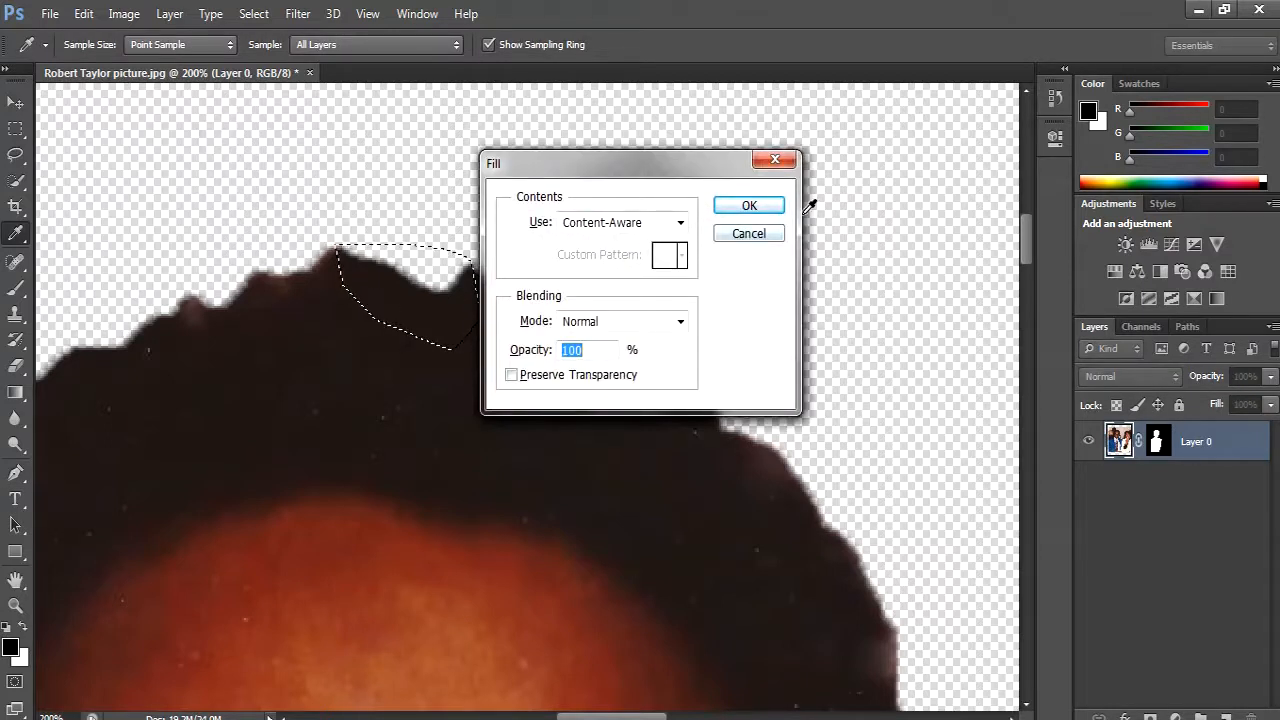
{"action": "left_click", "coordinate": [761, 208]}
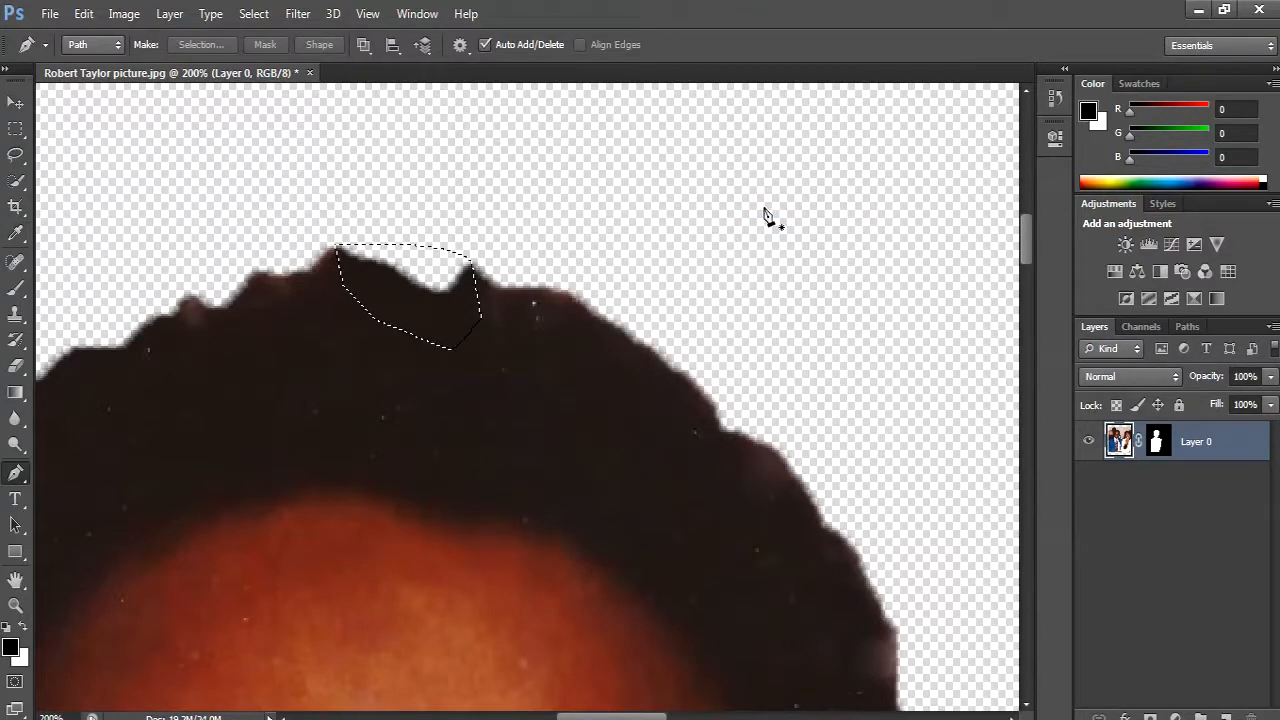
{"action": "key", "text": "ctrl+d"}
- Trace the pale patch on the hair's right edge, beside the forehead, with a closed Pen path and convert it to a selection
{"action": "scroll", "coordinate": [505, 365], "scroll_direction": "down", "scroll_amount": 3}
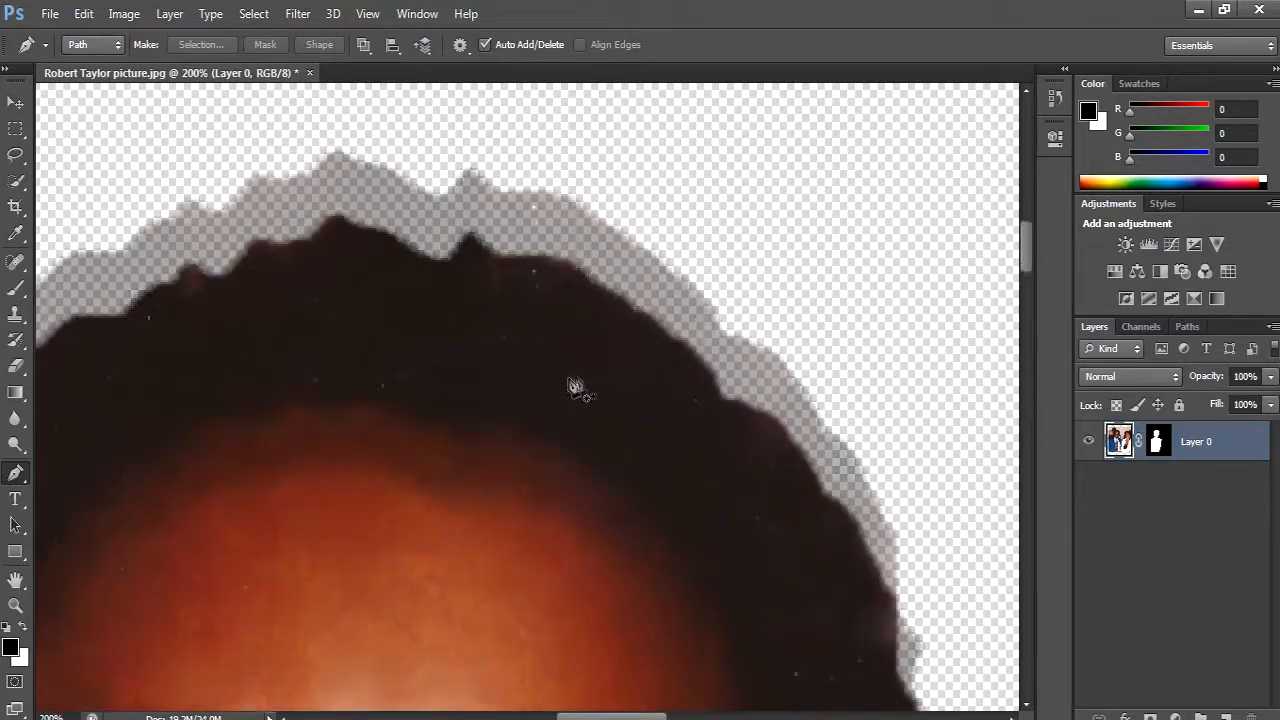
{"action": "left_click_drag", "start_coordinate": [846, 523], "coordinate": [734, 513]}
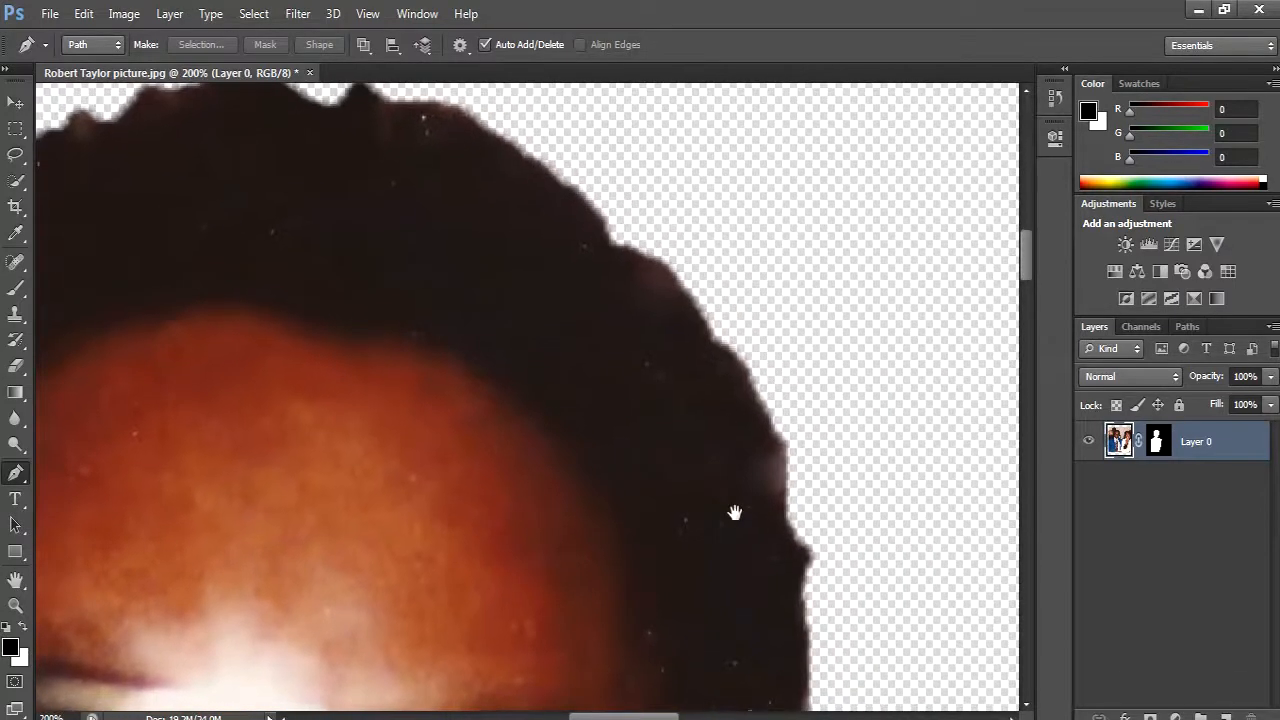
{"action": "left_click", "coordinate": [784, 446]}
{"action": "mouse_move", "coordinate": [788, 510]}
{"action": "left_mouse_down"}
{"action": "mouse_move", "coordinate": [773, 522]}
{"action": "mouse_move", "coordinate": [788, 528]}
{"action": "left_mouse_up"}
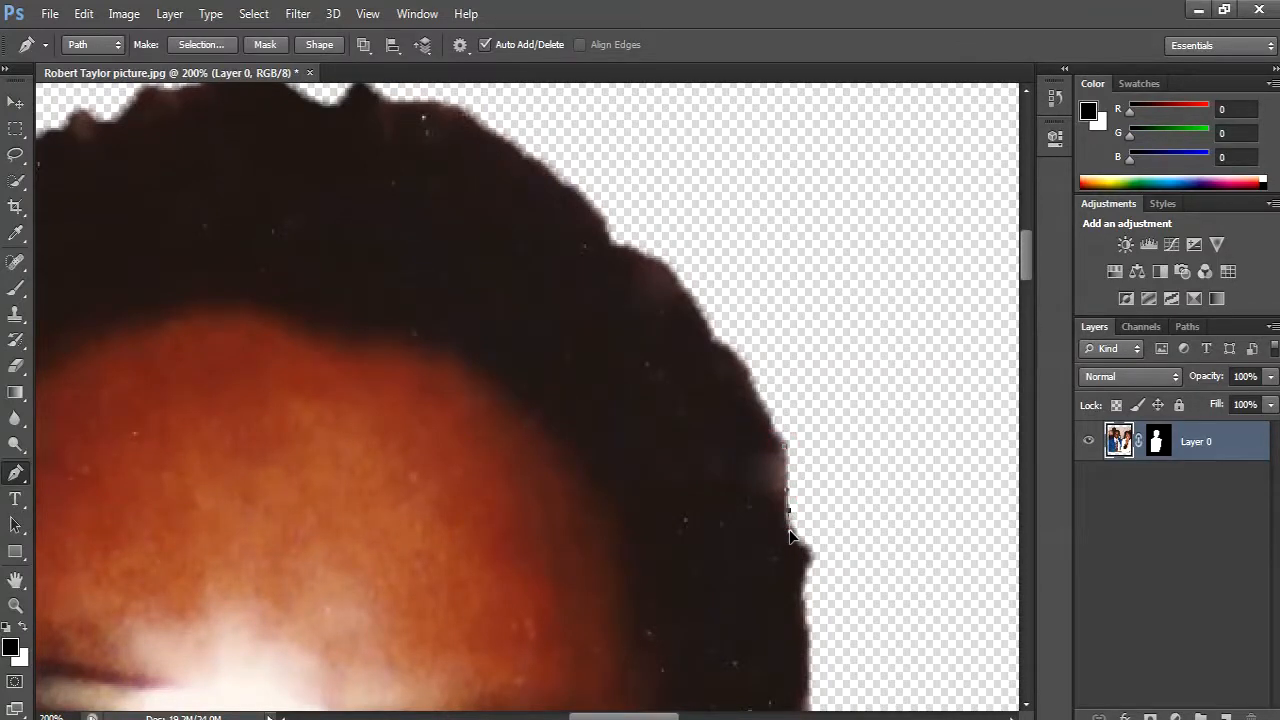
{"action": "left_click_drag", "start_coordinate": [788, 510], "coordinate": [783, 510]}
{"action": "left_click", "coordinate": [772, 524]}
{"action": "left_click", "coordinate": [745, 502]}
{"action": "left_click", "coordinate": [718, 452]}
{"action": "left_click", "coordinate": [738, 437]}
{"action": "left_click", "coordinate": [785, 450]}
{"action": "key", "text": "ctrl+Return"}
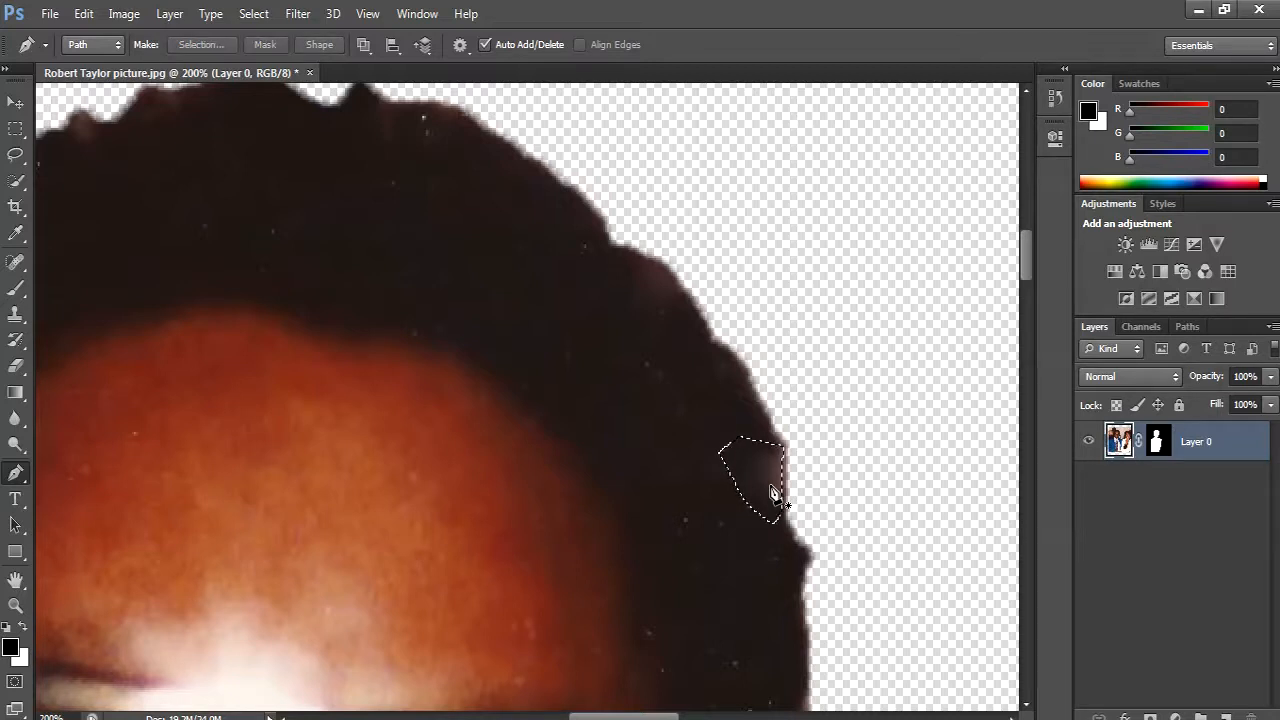
- Fill the selected pale patch beside the forehead with Content-Aware in Normal mode at 100% opacity, and deselect
{"action": "key", "text": "shift+BackSpace"}
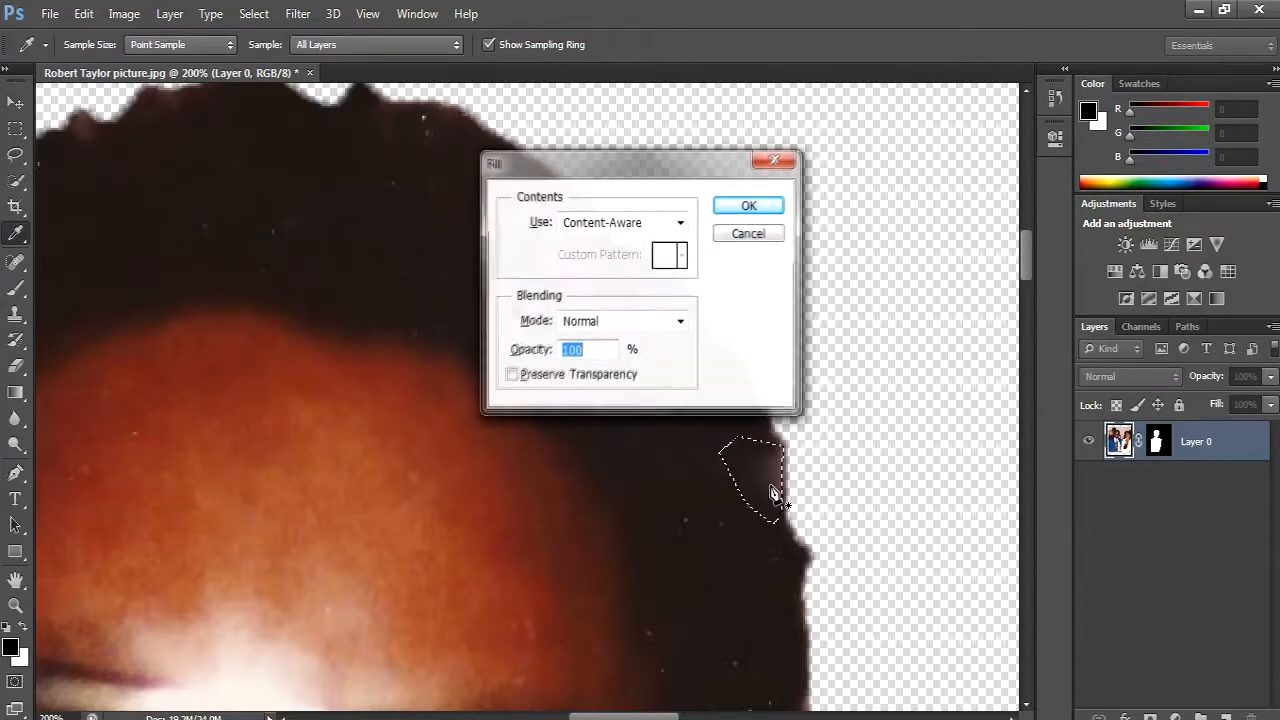
{"action": "left_click", "coordinate": [762, 207]}
{"action": "key", "text": "ctrl+d"}
- Outline the smaller pale patch higher up on the hair's right edge with a closed Pen path and convert it to a selection
{"action": "scroll", "coordinate": [722, 448], "scroll_direction": "up", "scroll_amount": 2}
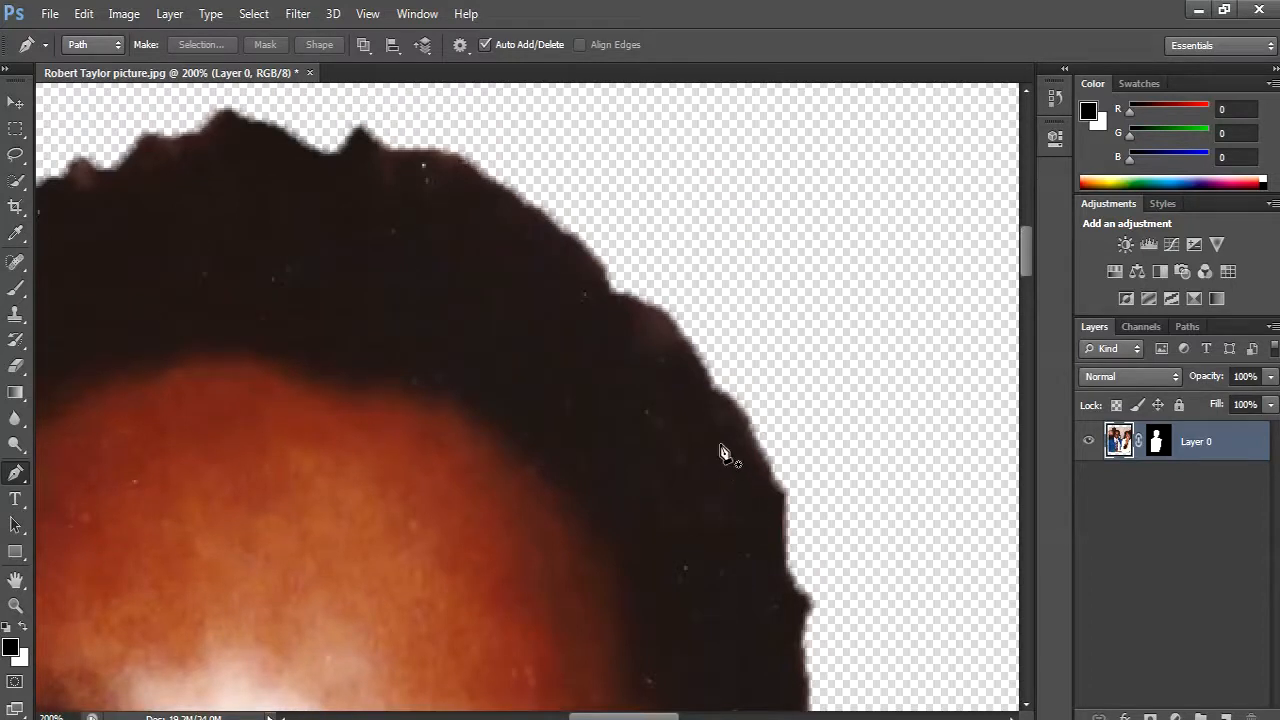
{"action": "scroll", "coordinate": [722, 450], "scroll_direction": "up", "scroll_amount": 2}
{"action": "left_click", "coordinate": [675, 386]}
{"action": "left_click_drag", "start_coordinate": [637, 354], "coordinate": [597, 352]}
{"action": "left_click", "coordinate": [637, 355], "text": "alt"}
{"action": "left_click", "coordinate": [630, 405]}
{"action": "left_click", "coordinate": [666, 412]}
{"action": "left_click", "coordinate": [676, 395]}
{"action": "key", "text": "ctrl+Return"}
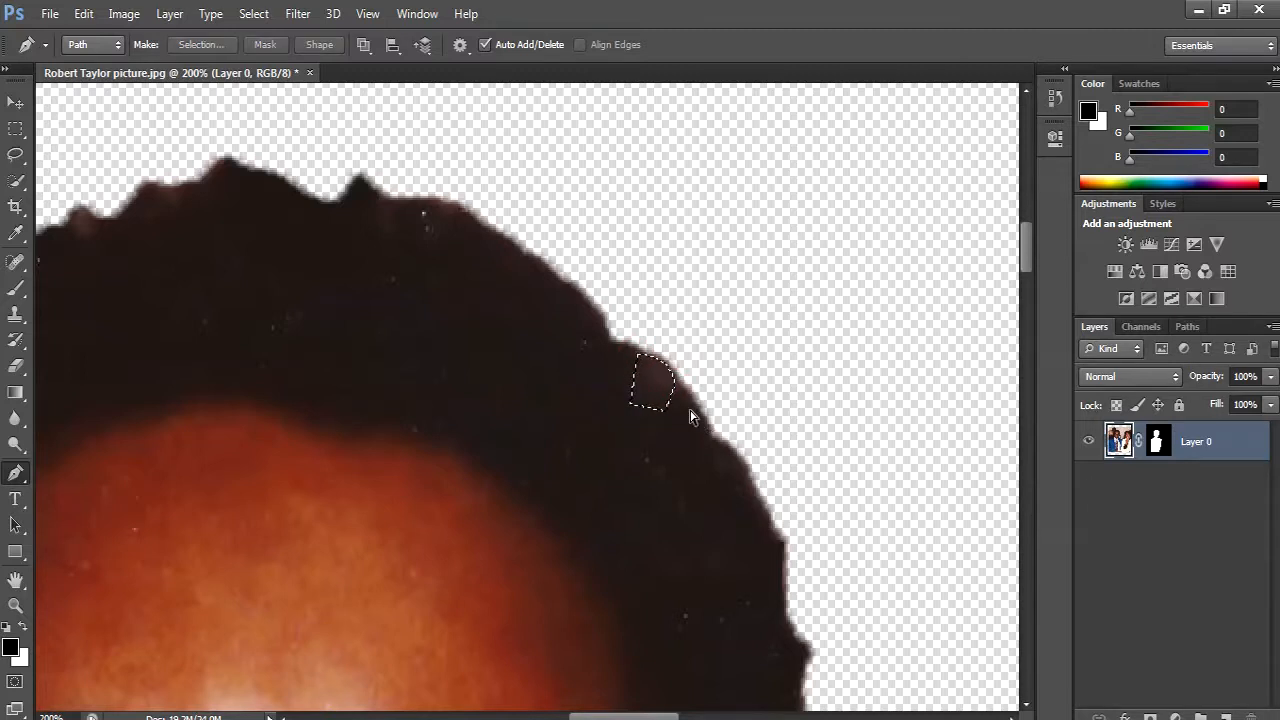
- Apply a Content-Aware fill in Normal mode at 100% opacity to the upper pale hair patch, and deselect
{"action": "key", "text": "shift+F5"}
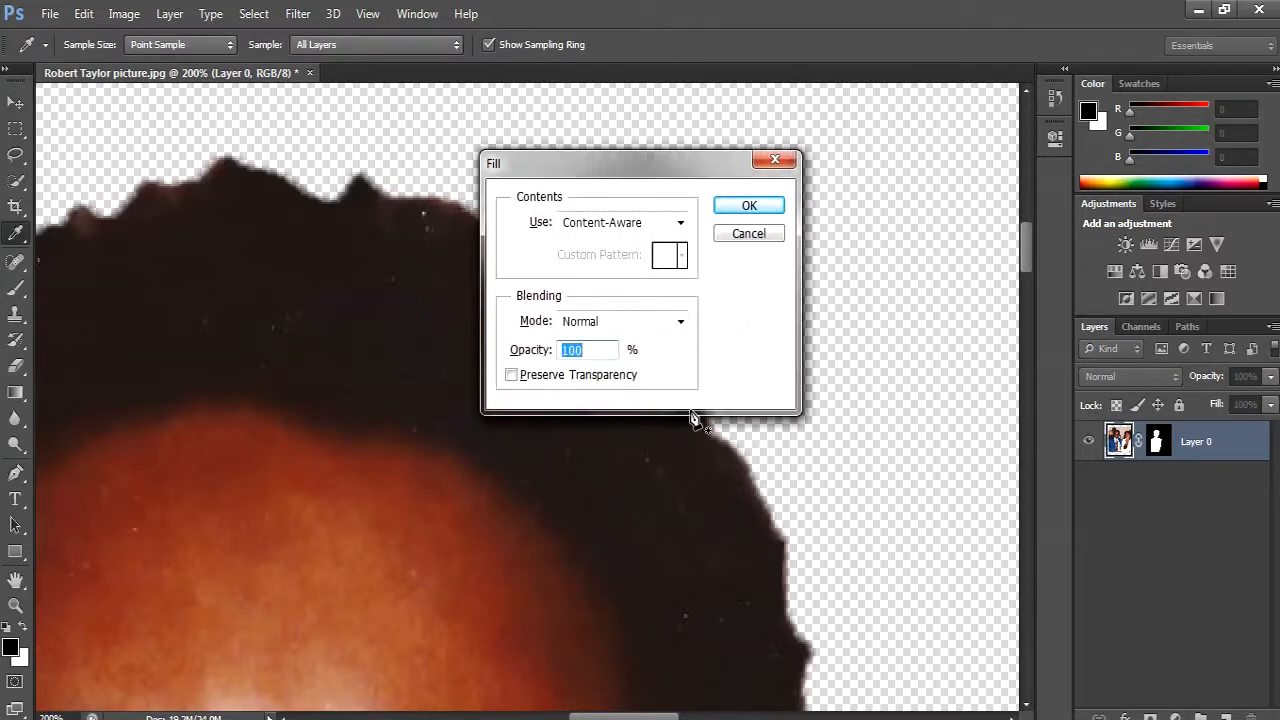
{"action": "left_click", "coordinate": [784, 205]}
{"action": "key", "text": "ctrl+d"}
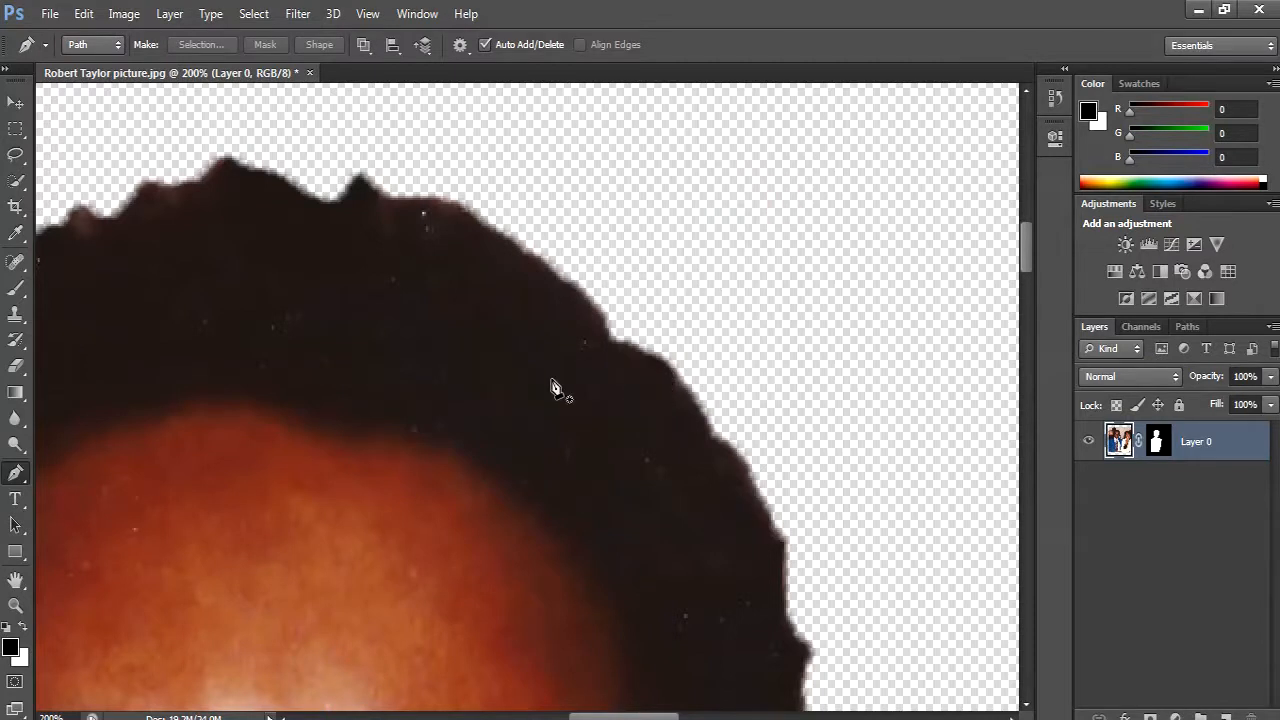
- Check the whole cutout, then examine the jaw and the hair outline at 200% magnification
{"action": "key", "text": "z"}
{"action": "right_click", "coordinate": [362, 383]}
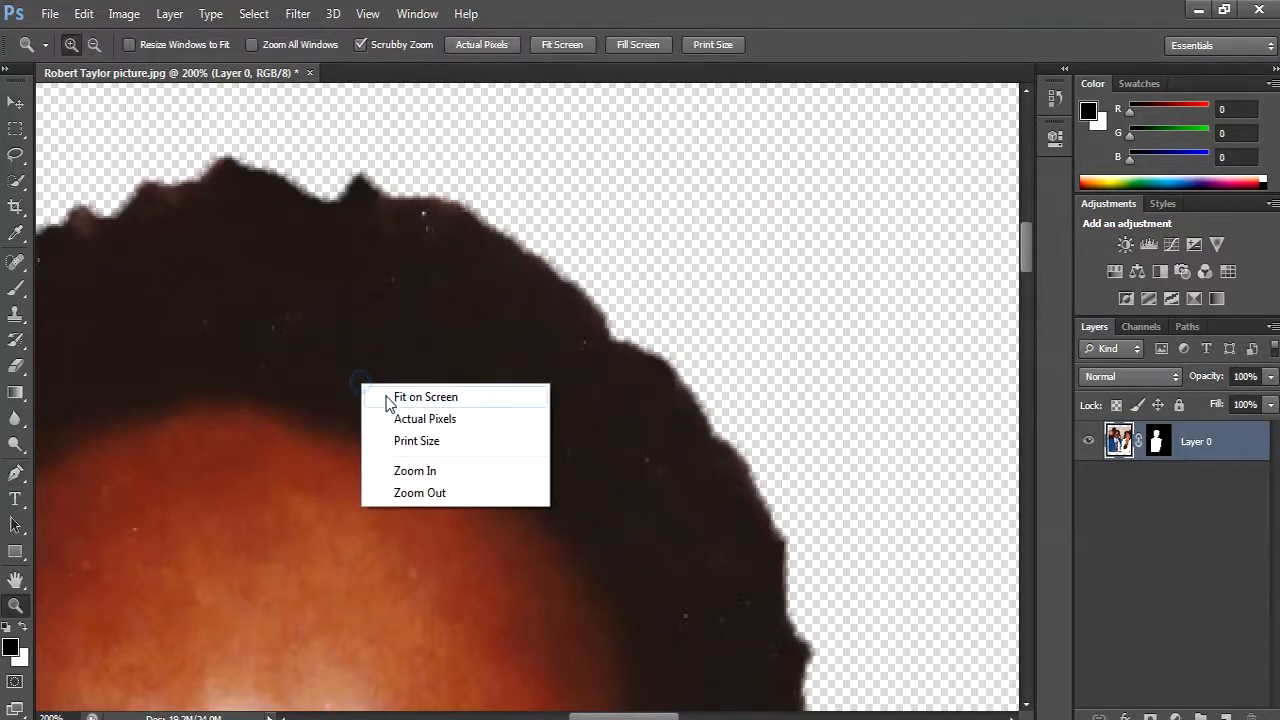
{"action": "left_click", "coordinate": [386, 395]}
{"action": "left_click", "coordinate": [420, 314]}
{"action": "left_click", "coordinate": [422, 314]}
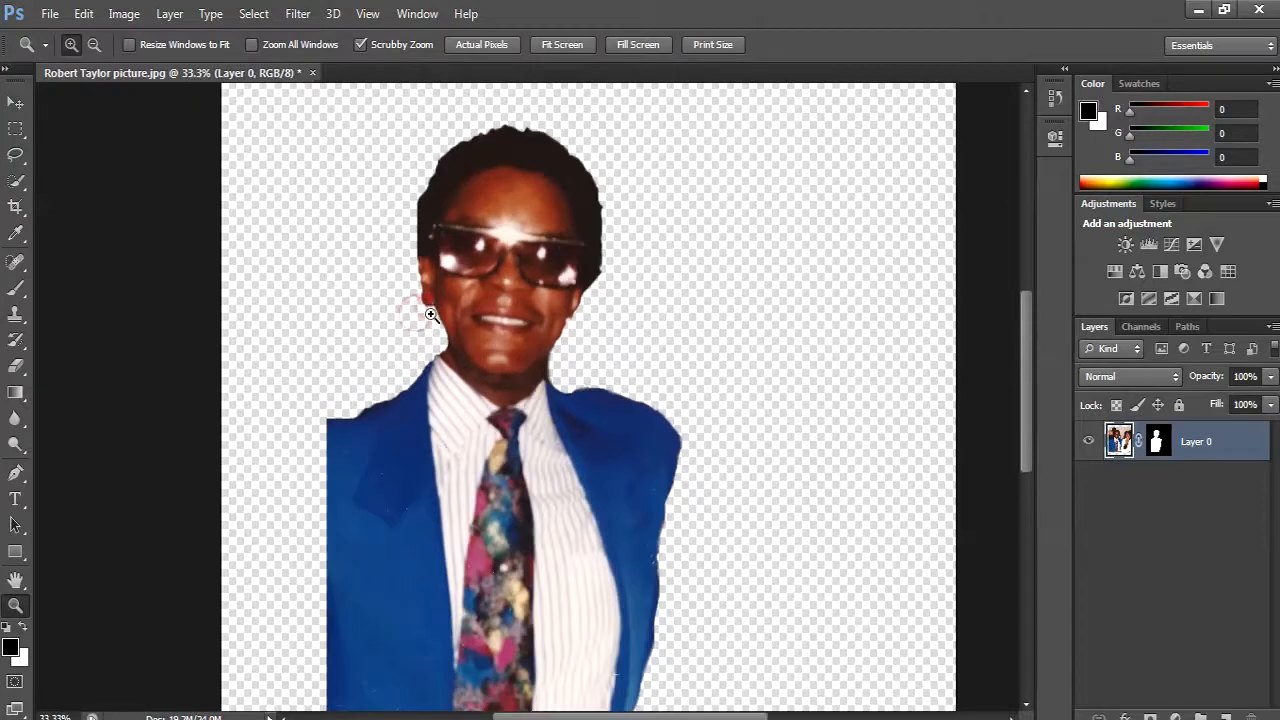
{"action": "left_click", "coordinate": [428, 315]}
{"action": "left_click", "coordinate": [431, 315]}
{"action": "left_click", "coordinate": [433, 314]}
{"action": "left_click", "coordinate": [437, 312]}
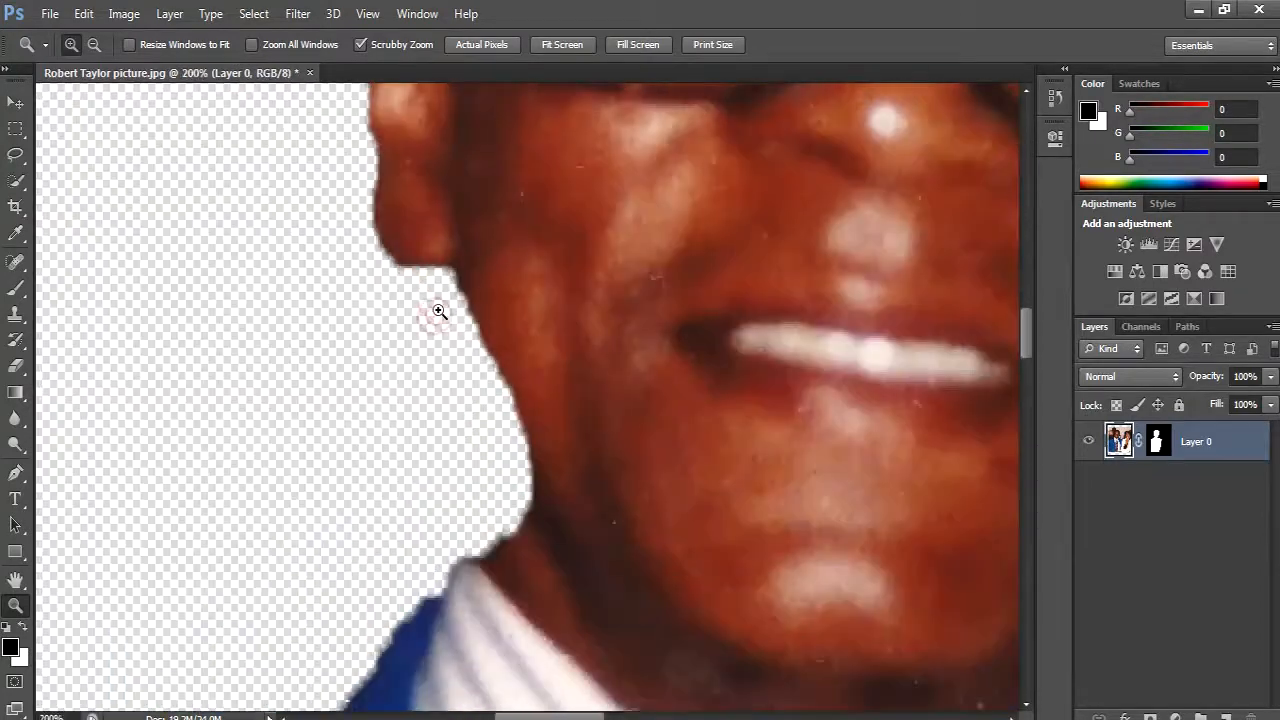
{"action": "left_click_drag", "start_coordinate": [452, 303], "coordinate": [595, 488]}
{"action": "left_click_drag", "start_coordinate": [600, 375], "coordinate": [528, 452]}
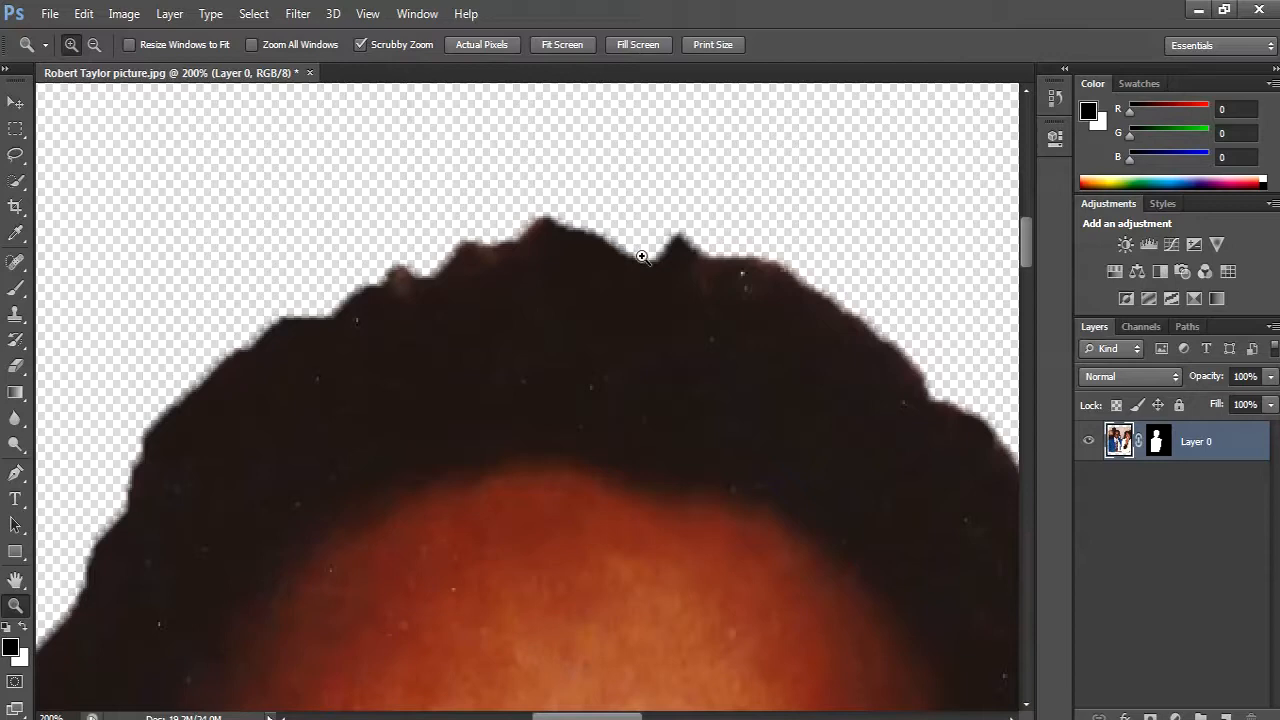
- Inspect the face, collar, shirt and tie at 200% for remaining flaws, then fit the whole image on screen
{"action": "mouse_move", "coordinate": [640, 402]}
{"action": "left_mouse_down"}
{"action": "mouse_move", "coordinate": [457, 354]}
{"action": "mouse_move", "coordinate": [505, 125]}
{"action": "left_mouse_up"}
{"action": "mouse_move", "coordinate": [592, 448]}
{"action": "left_mouse_down"}
{"action": "mouse_move", "coordinate": [537, 291]}
{"action": "mouse_move", "coordinate": [511, 286]}
{"action": "left_mouse_up"}
{"action": "left_click_drag", "start_coordinate": [710, 462], "coordinate": [545, 368]}
{"action": "mouse_move", "coordinate": [530, 630]}
{"action": "left_mouse_down"}
{"action": "mouse_move", "coordinate": [617, 414]}
{"action": "mouse_move", "coordinate": [800, 309]}
{"action": "mouse_move", "coordinate": [726, 291]}
{"action": "left_mouse_up"}
{"action": "left_click_drag", "start_coordinate": [699, 404], "coordinate": [722, 370]}
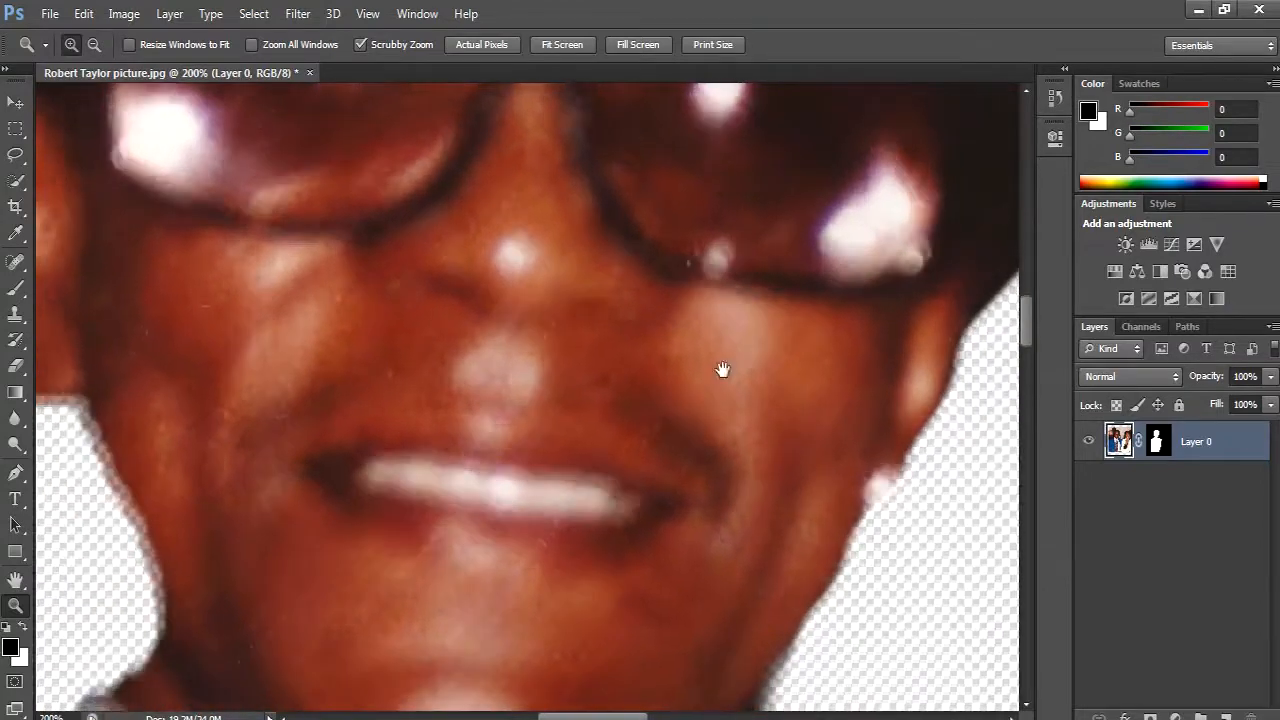
{"action": "left_click_drag", "start_coordinate": [705, 553], "coordinate": [791, 377]}
{"action": "left_click_drag", "start_coordinate": [740, 461], "coordinate": [740, 391]}
{"action": "left_click_drag", "start_coordinate": [717, 700], "coordinate": [717, 451]}
{"action": "left_click_drag", "start_coordinate": [542, 630], "coordinate": [579, 530]}
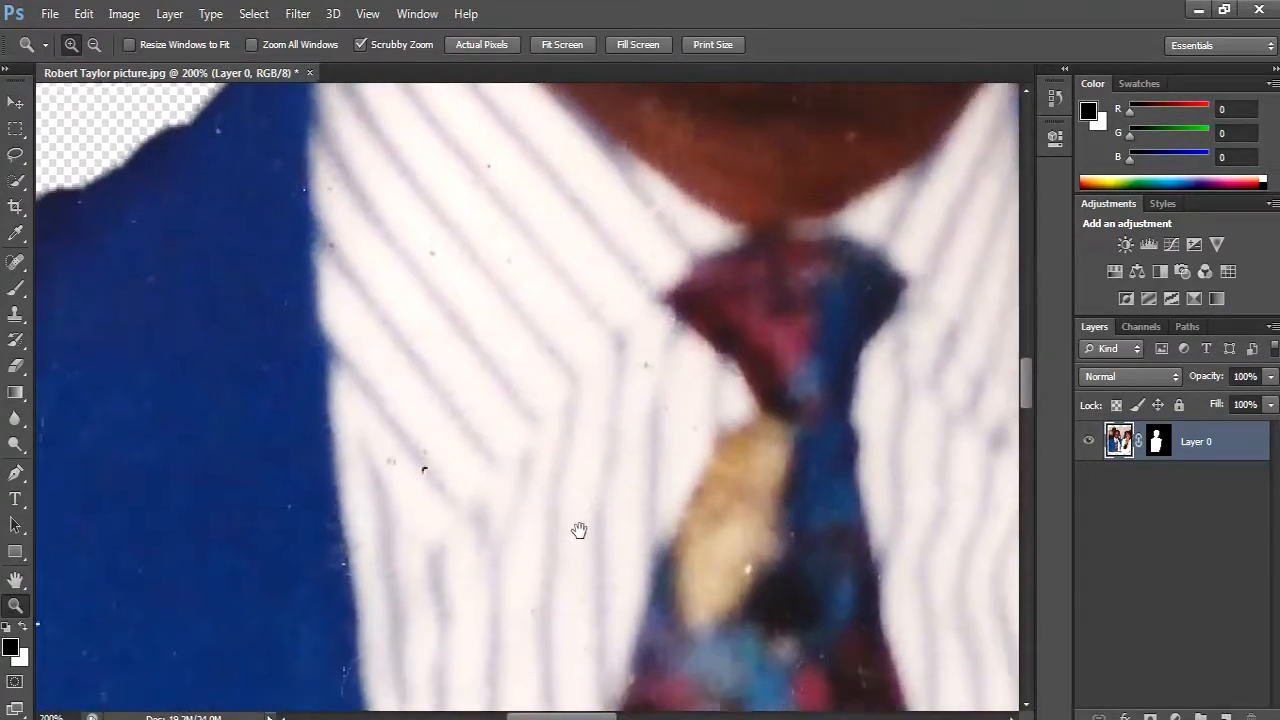
{"action": "right_click", "coordinate": [581, 532]}
{"action": "left_click", "coordinate": [640, 546]}
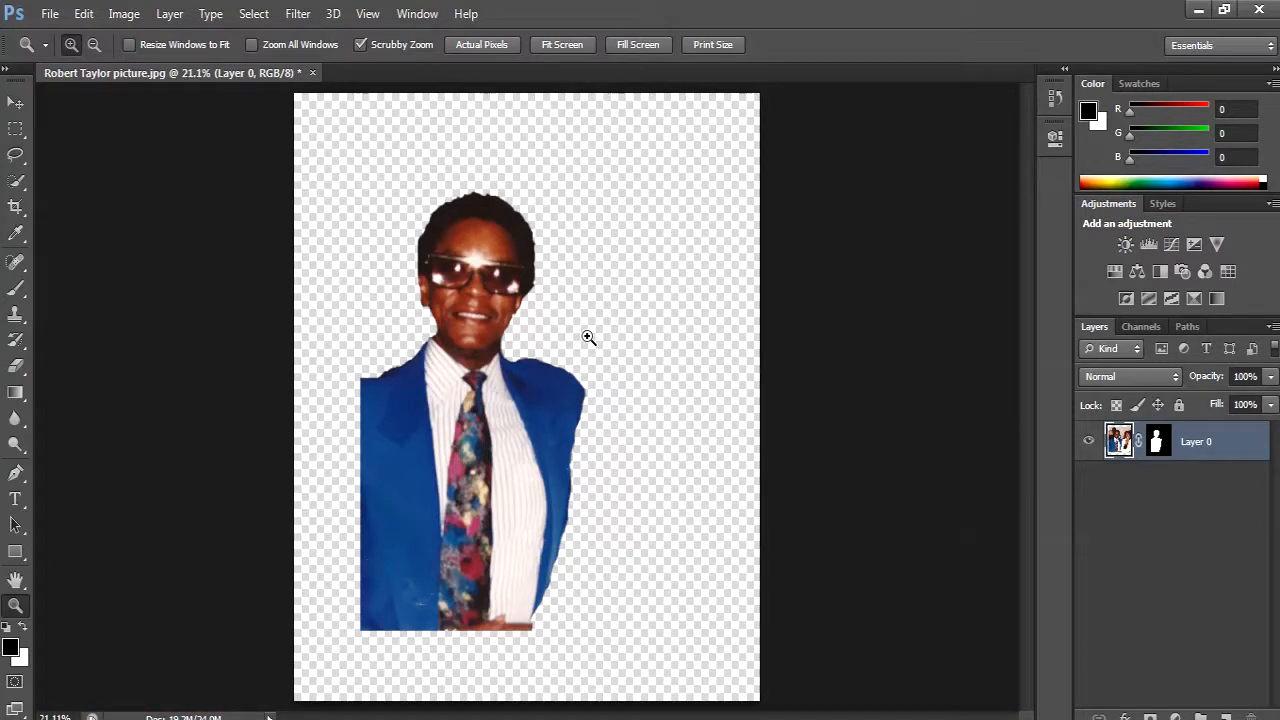
- Crop the canvas closely around the man, trimming the jacket's straight left edge and the strip with the hand at the bottom
{"action": "left_click", "coordinate": [16, 210]}
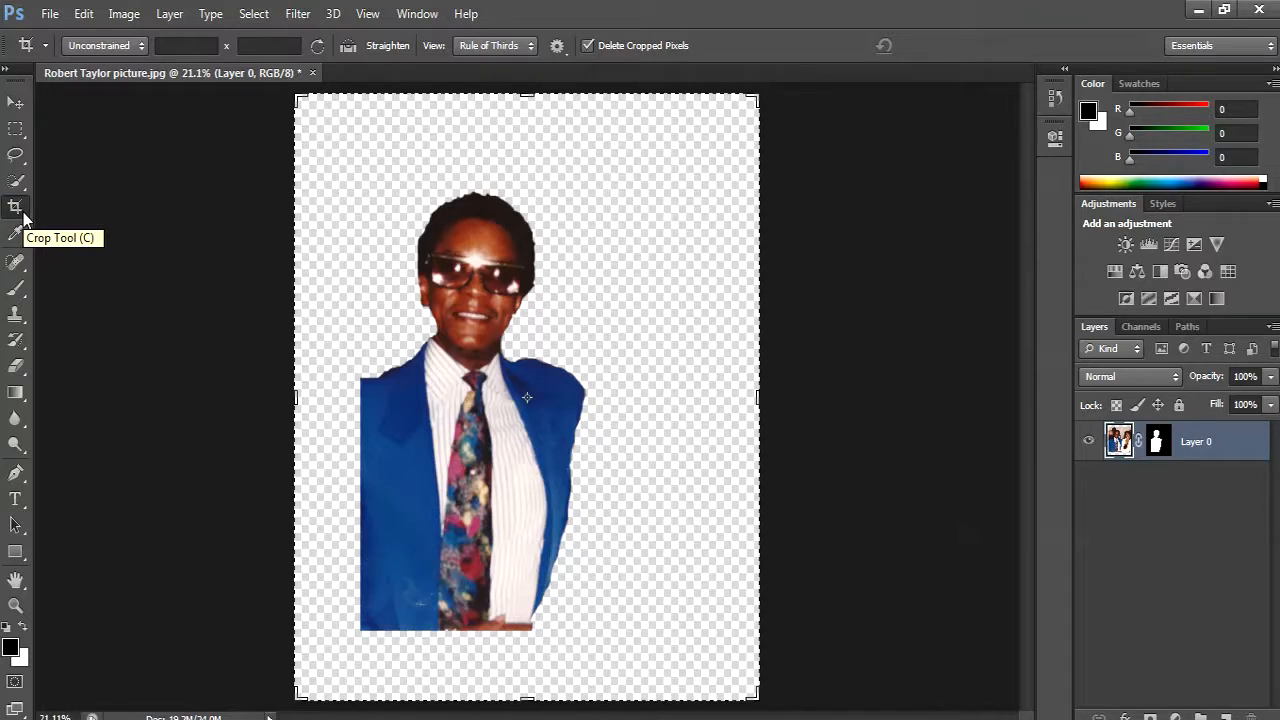
{"action": "left_click", "coordinate": [17, 103]}
{"action": "key", "text": "c"}
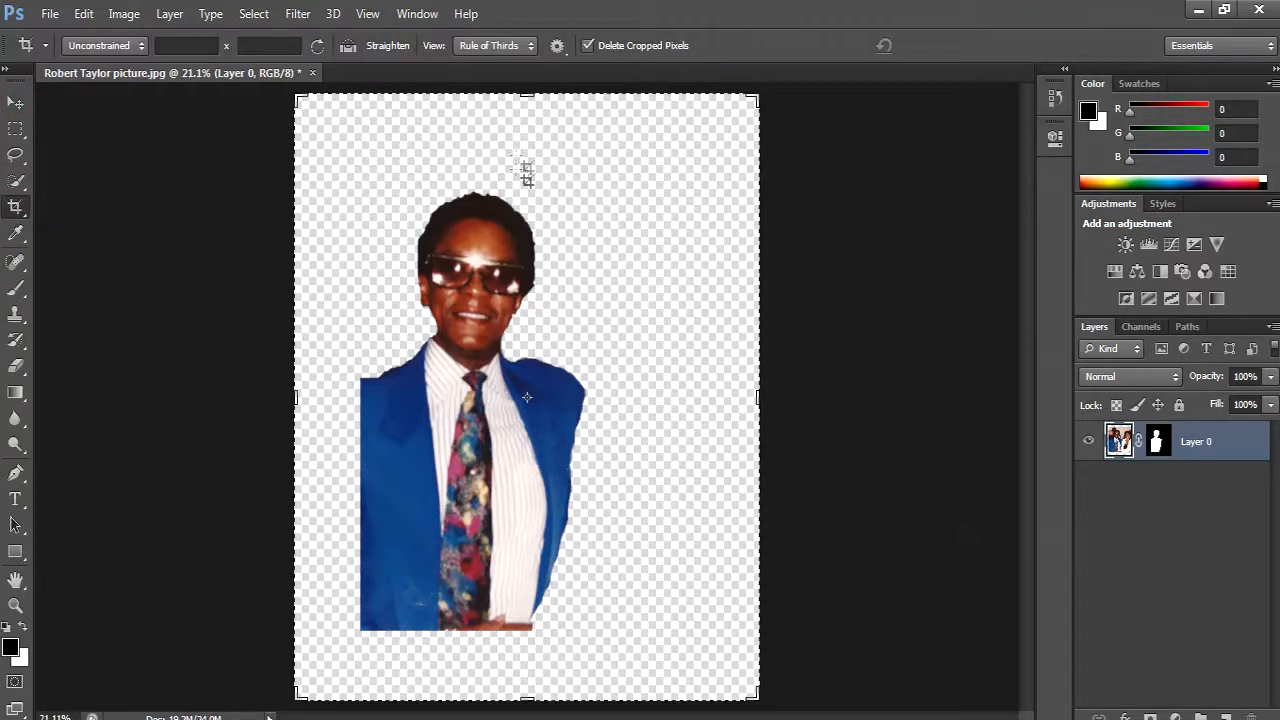
{"action": "left_click_drag", "start_coordinate": [527, 96], "coordinate": [524, 140]}
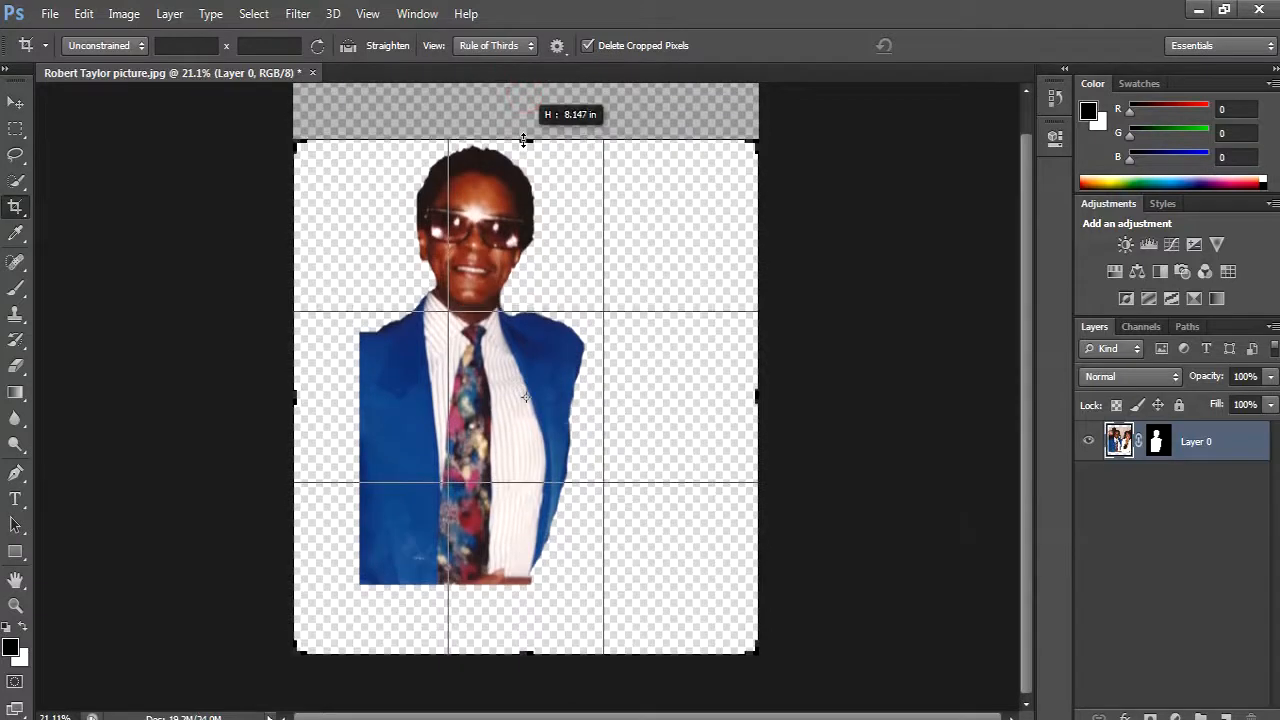
{"action": "left_click_drag", "start_coordinate": [757, 391], "coordinate": [677, 387]}
{"action": "left_click_drag", "start_coordinate": [525, 658], "coordinate": [530, 612]}
{"action": "left_click_drag", "start_coordinate": [379, 399], "coordinate": [418, 400]}
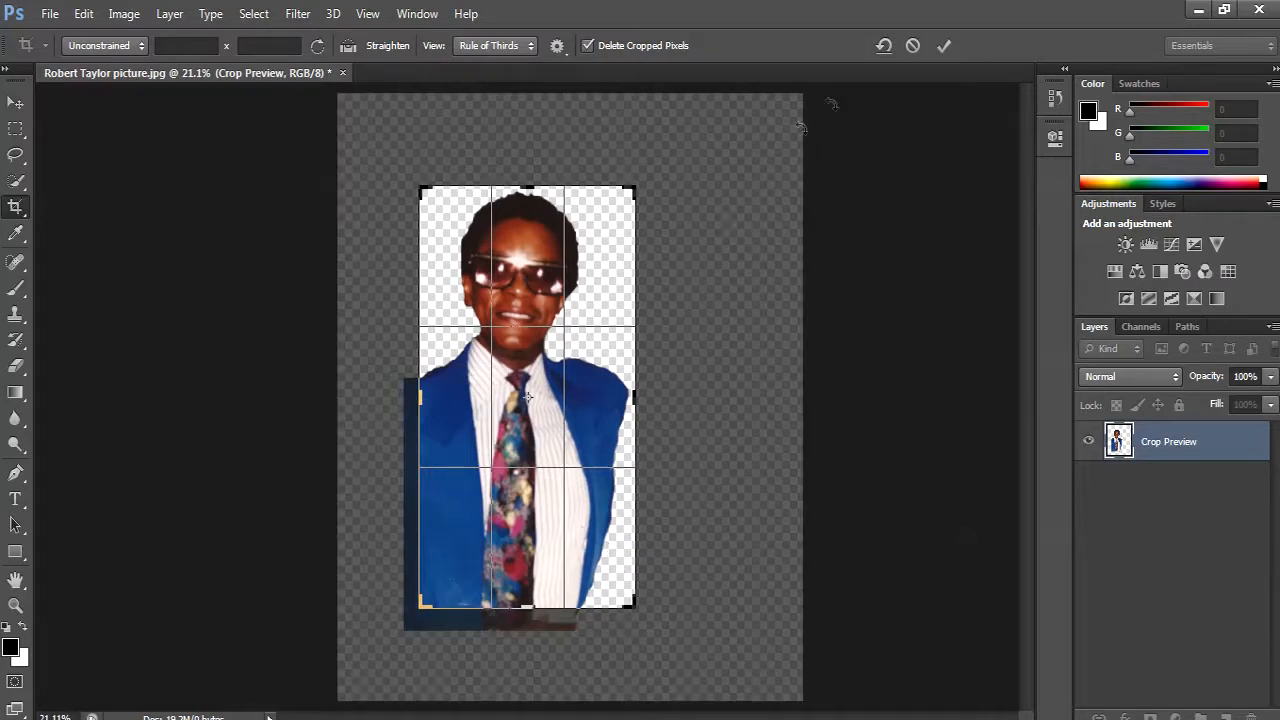
{"action": "left_click", "coordinate": [942, 46]}
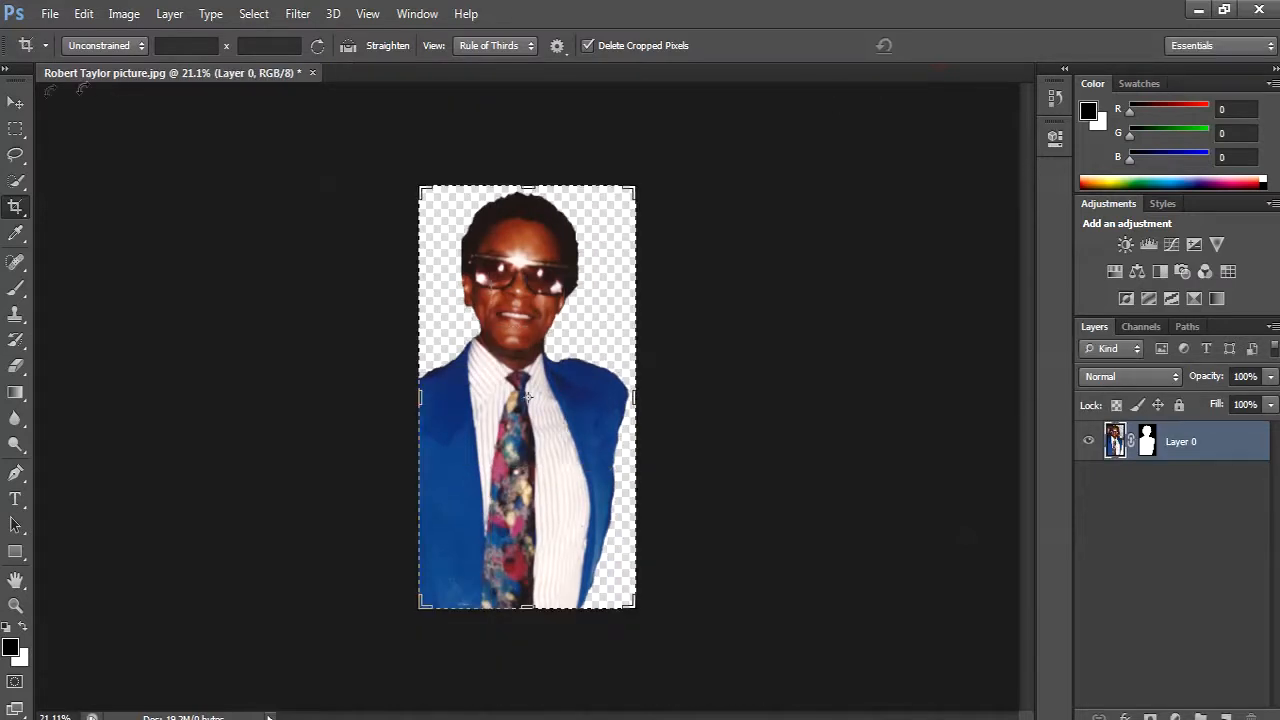
- Free Transform the cutout to about 123.5% in width and height, and reposition the man slightly left and down within the canvas
{"action": "left_click", "coordinate": [15, 103]}
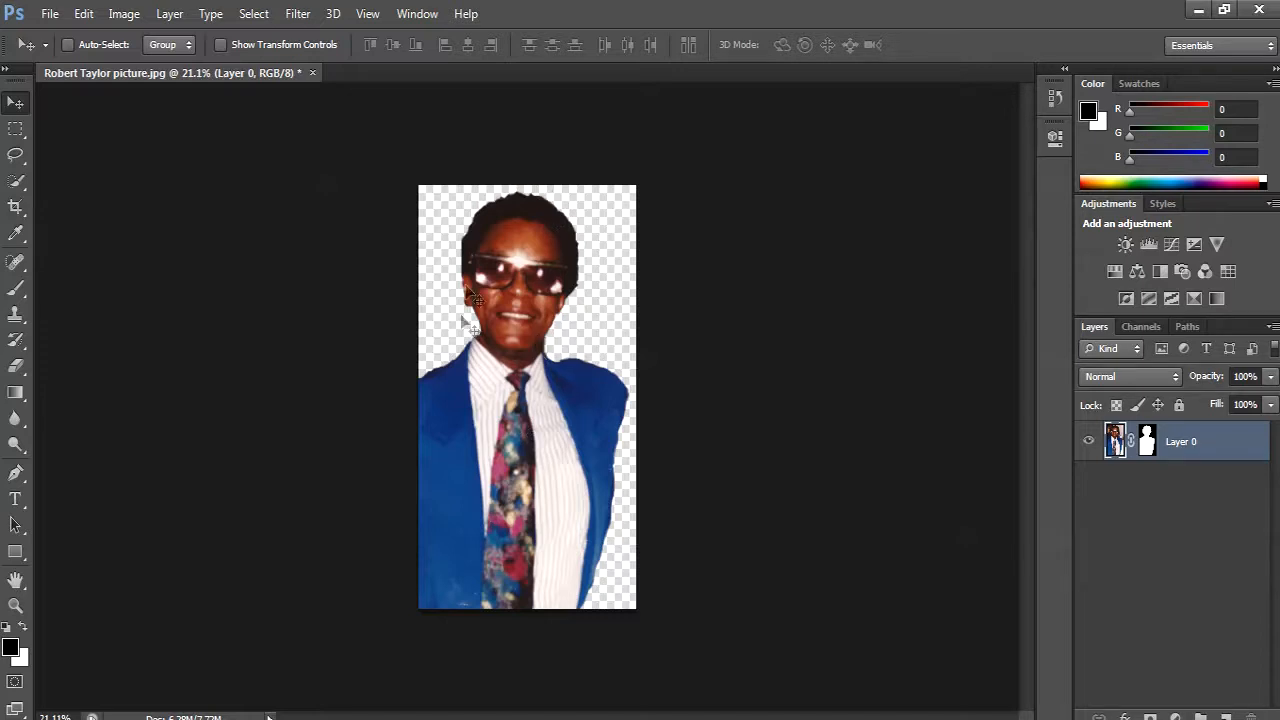
{"action": "mouse_move", "coordinate": [536, 479]}
{"action": "left_mouse_down"}
{"action": "mouse_move", "coordinate": [580, 448]}
{"action": "mouse_move", "coordinate": [536, 480]}
{"action": "left_mouse_up"}
{"action": "key", "text": "ctrl+t"}
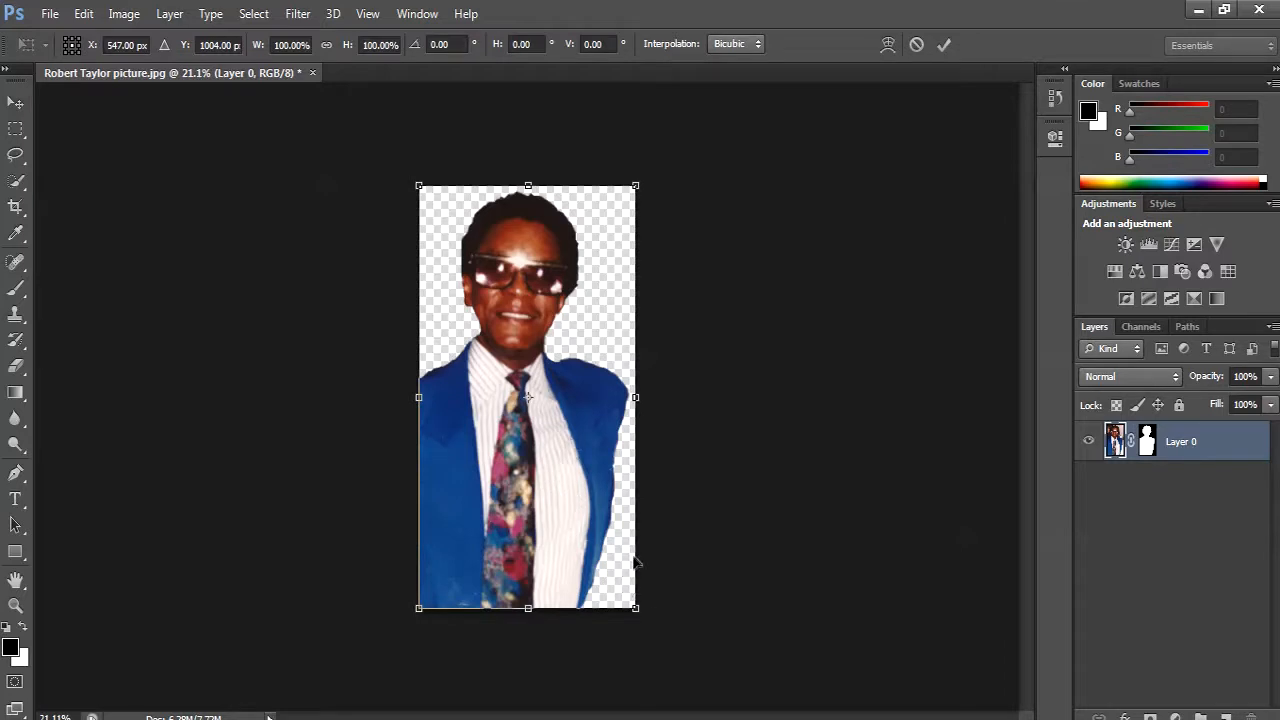
{"action": "left_click_drag", "start_coordinate": [636, 608], "coordinate": [710, 703]}
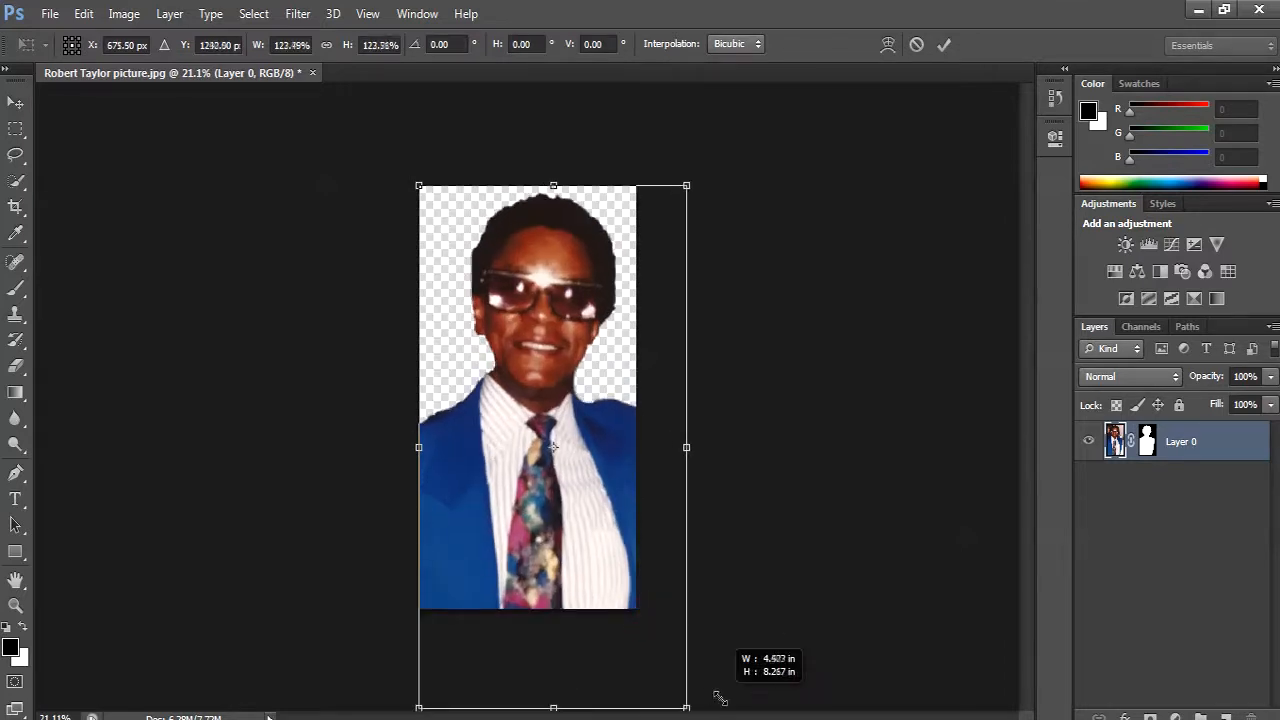
{"action": "left_click", "coordinate": [944, 44]}
{"action": "mouse_move", "coordinate": [534, 407]}
{"action": "left_mouse_down"}
{"action": "mouse_move", "coordinate": [548, 333]}
{"action": "mouse_move", "coordinate": [525, 410]}
{"action": "left_mouse_up"}
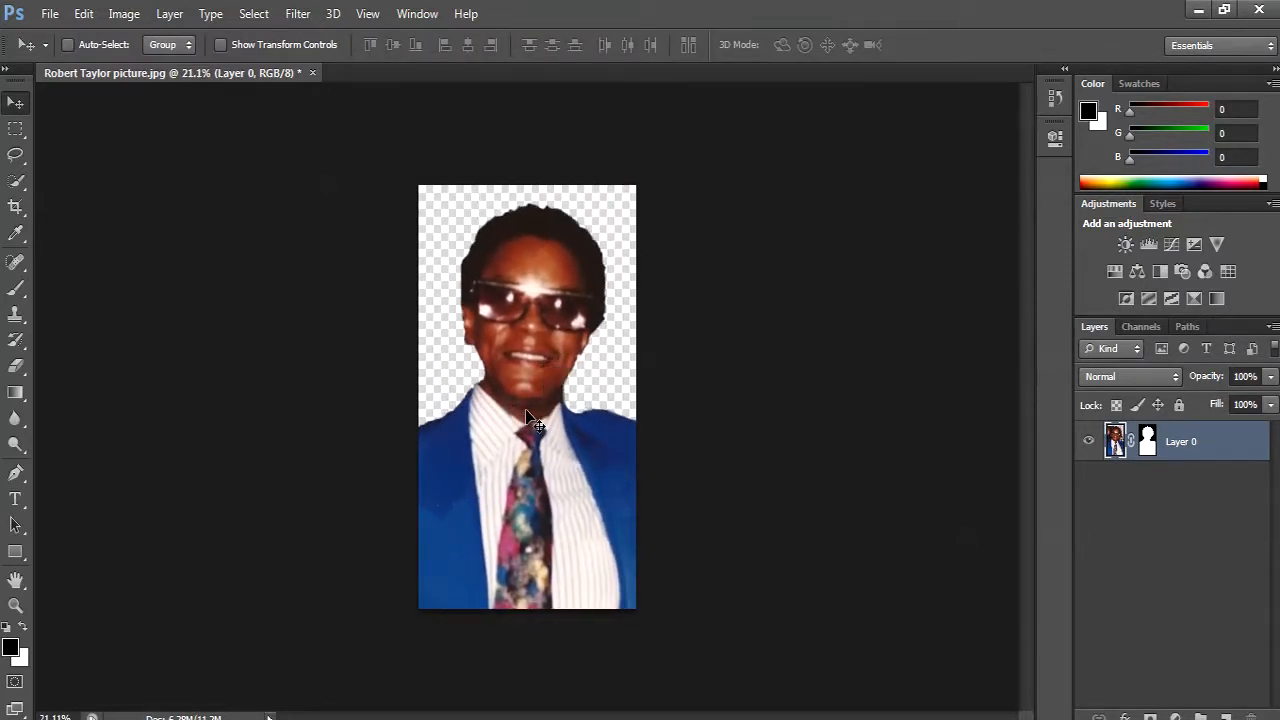